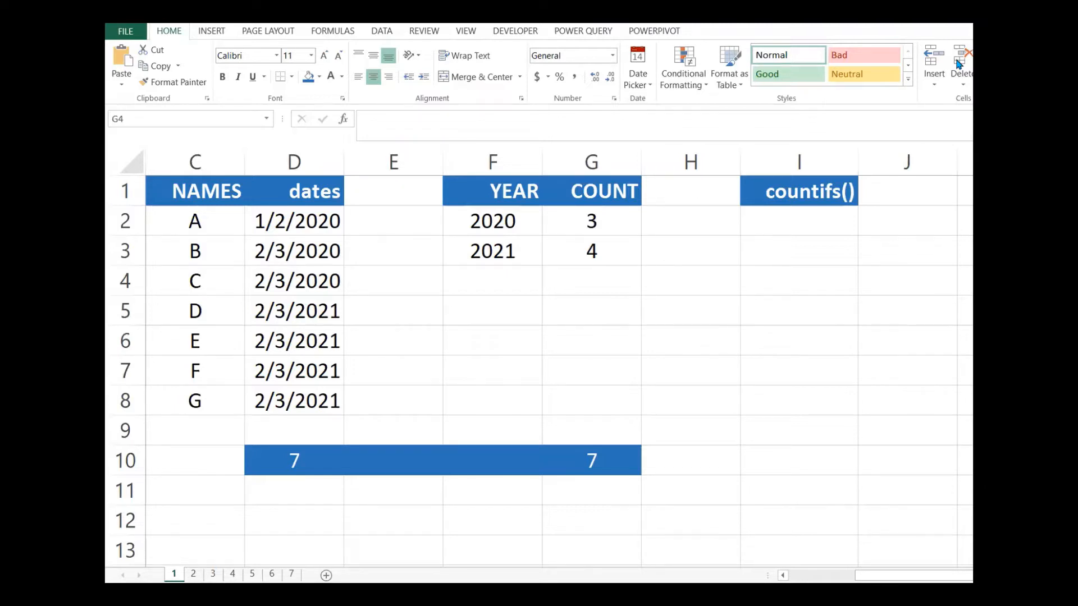
- Examine the 2020 and 2021 entries in the dates column D2:D8 and the year list in column F
drag(314, 222, 324, 279)
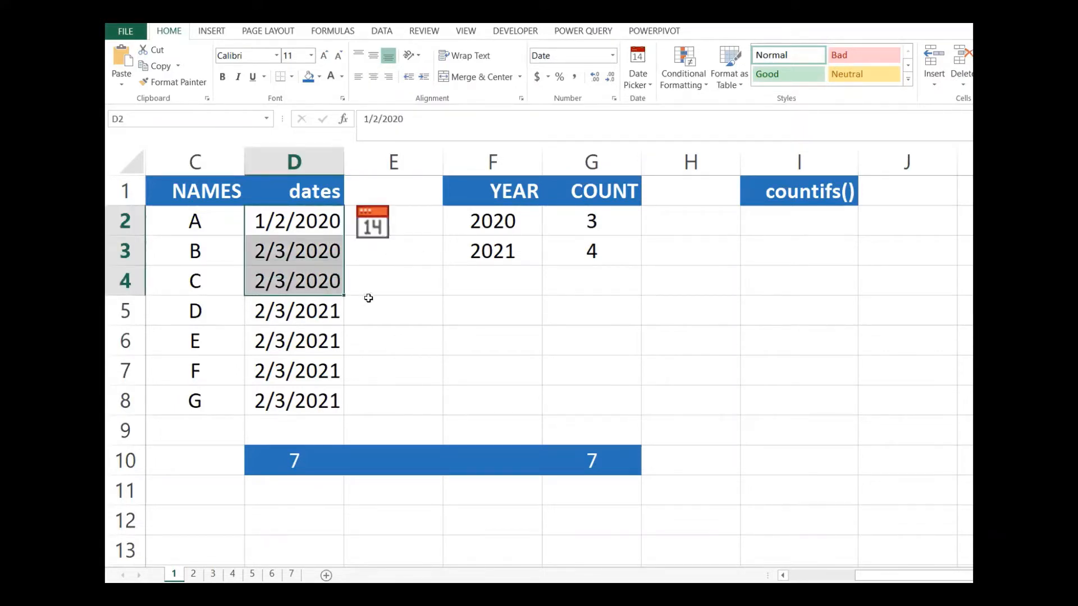
drag(305, 315, 301, 405)
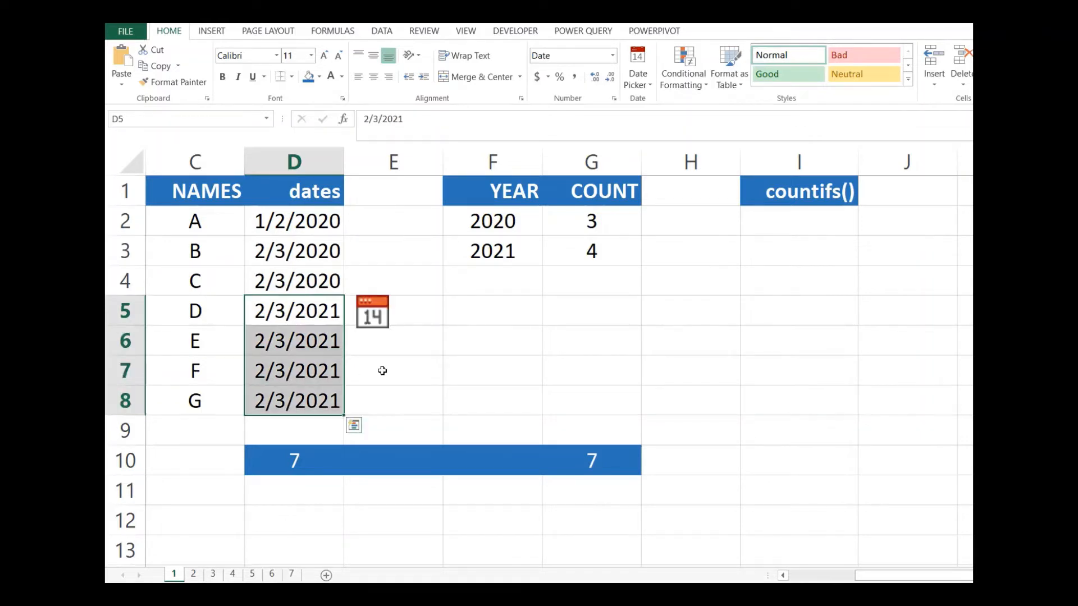
click(320, 253)
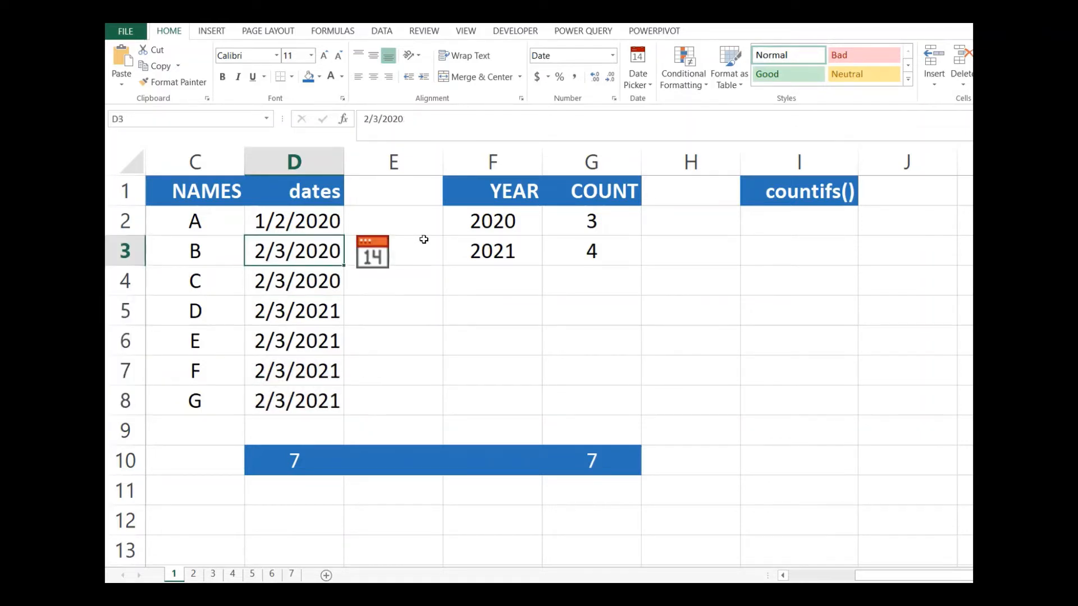
drag(319, 224, 303, 413)
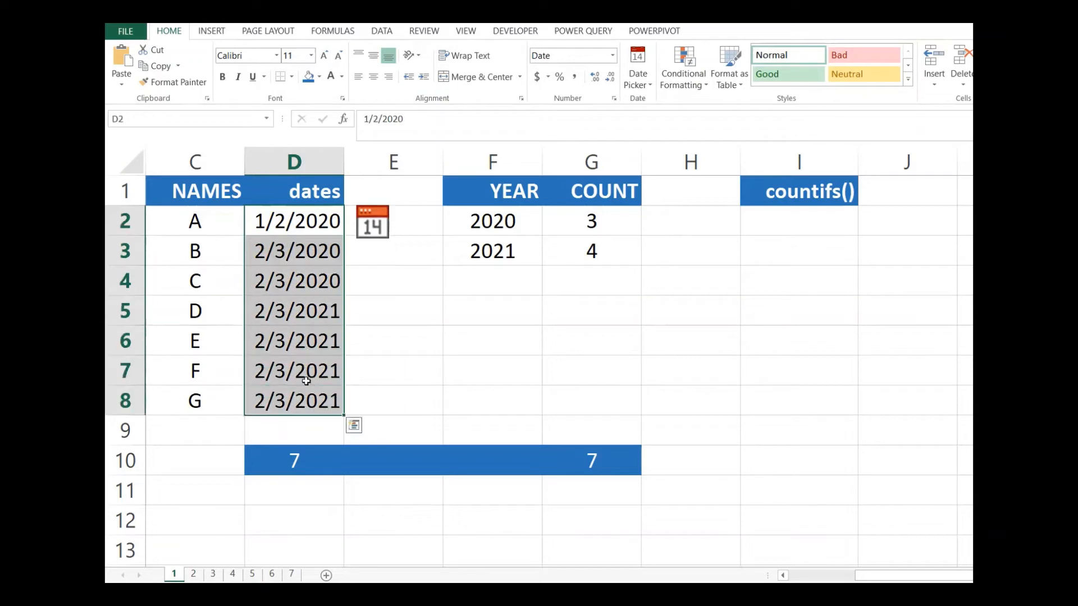
click(464, 302)
click(522, 222)
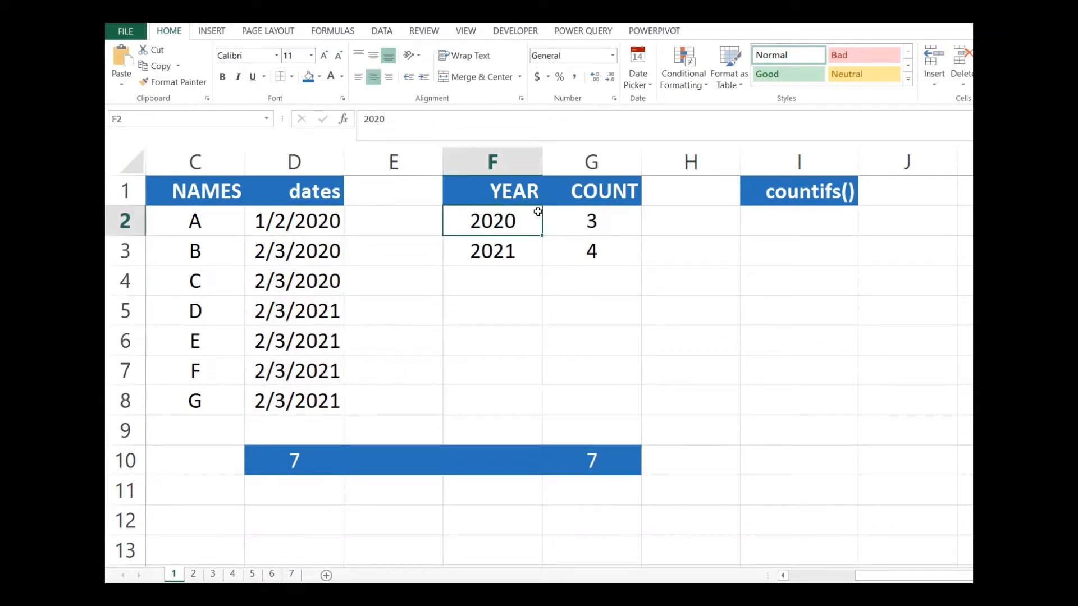
- Clear the existing count formulas from cells G2:G4 under COUNT
click(589, 228)
click(611, 270)
drag(594, 227, 589, 279)
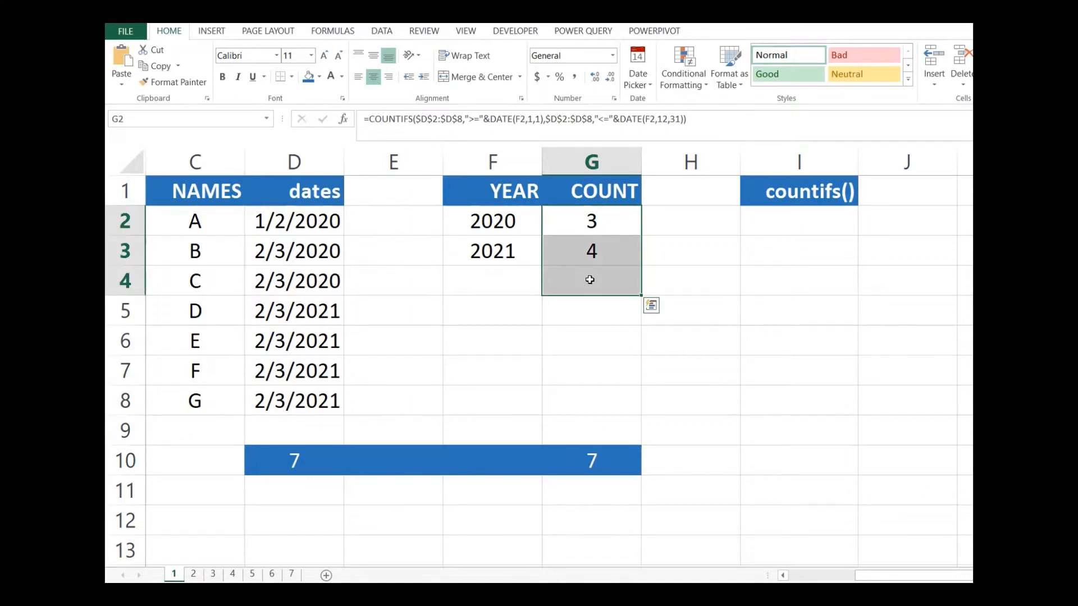
key(Delete)
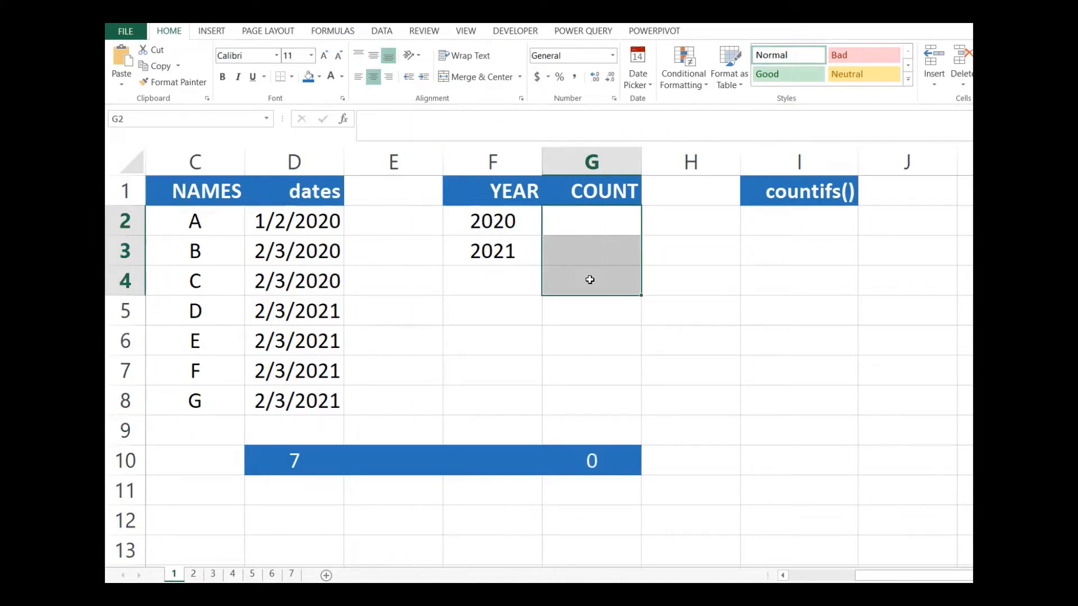
- Start a COUNTIFS formula in G2 with the absolute range $D$2:$D$8 as its first criteria range
click(602, 230)
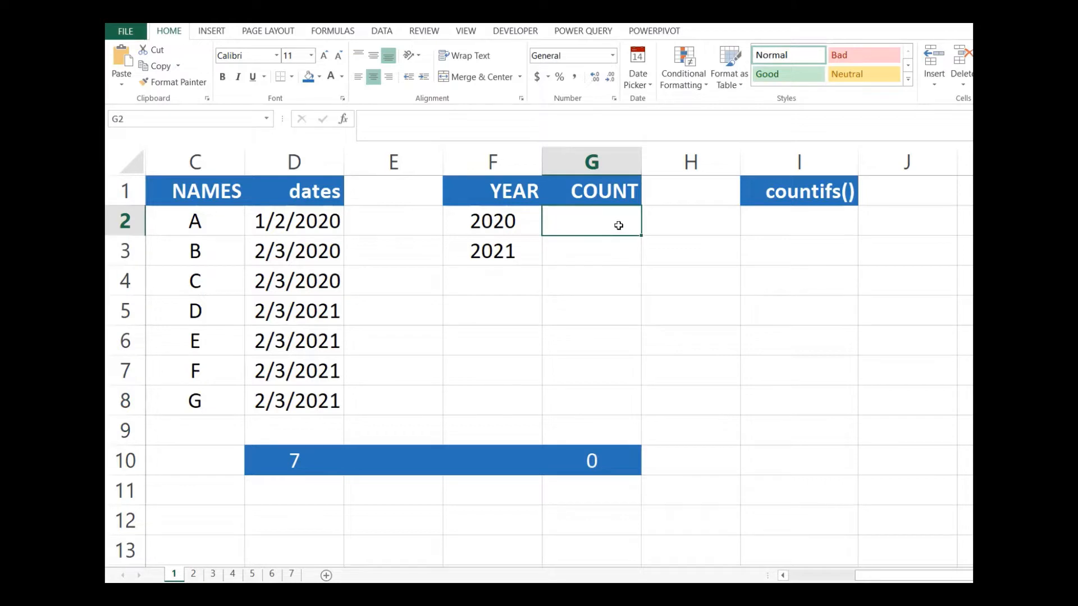
text(=C)
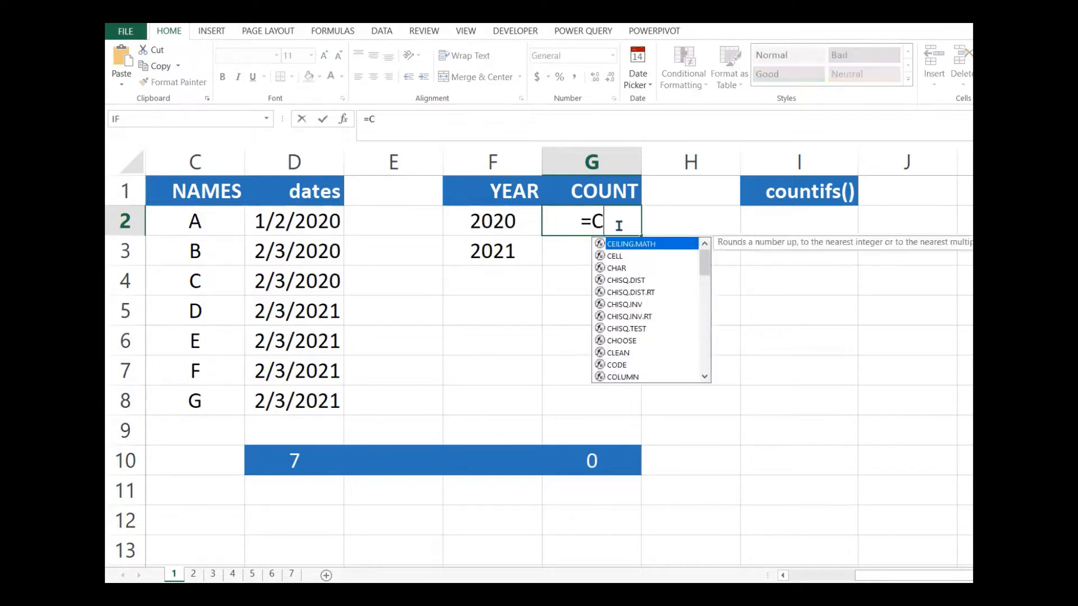
text(OUNTI)
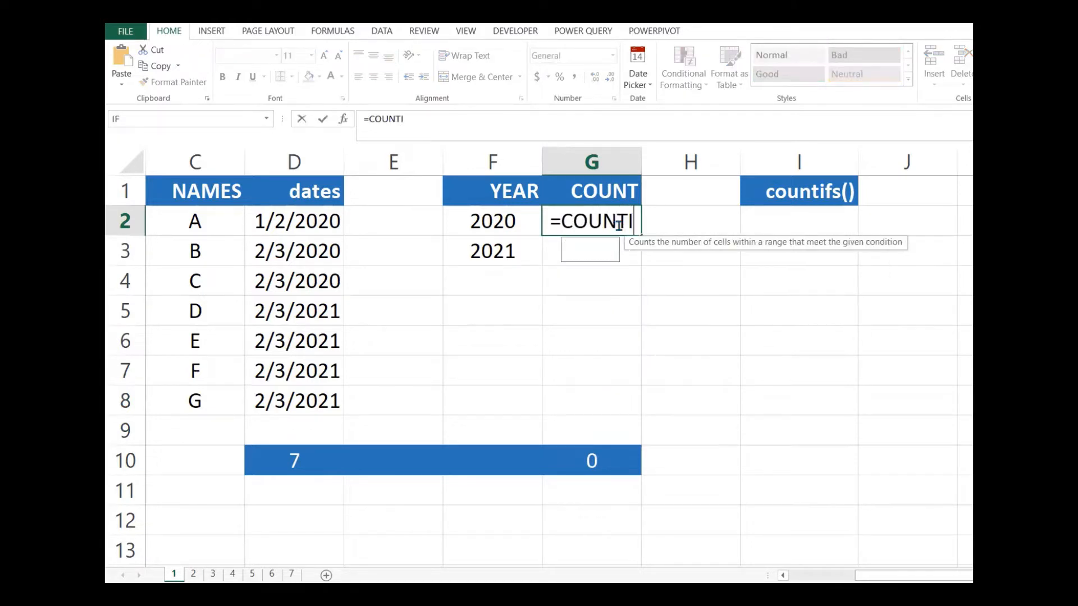
text(FS()
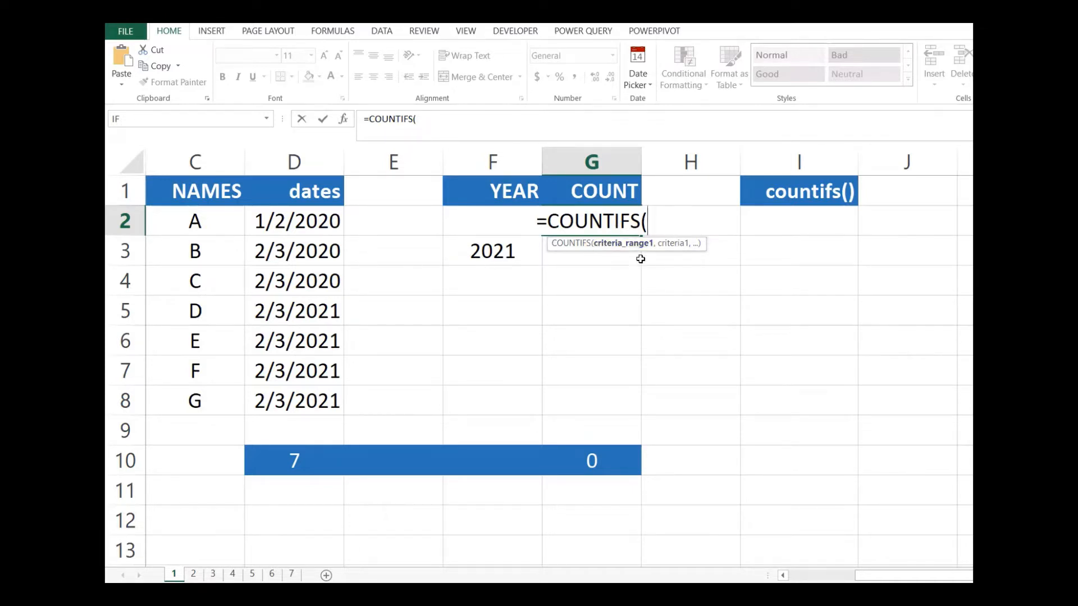
drag(332, 221, 327, 393)
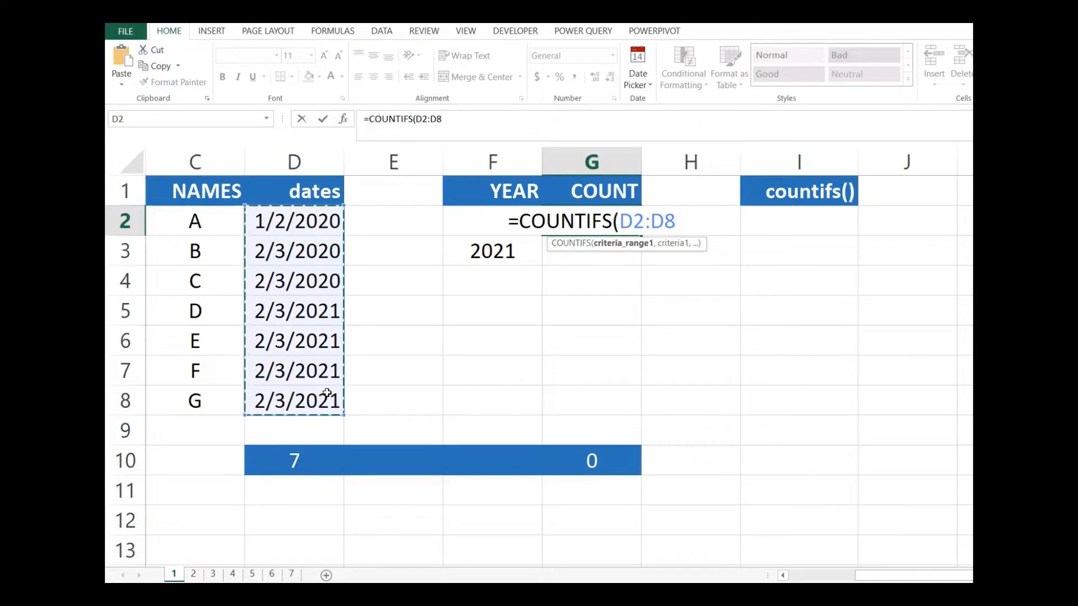
key(F4)
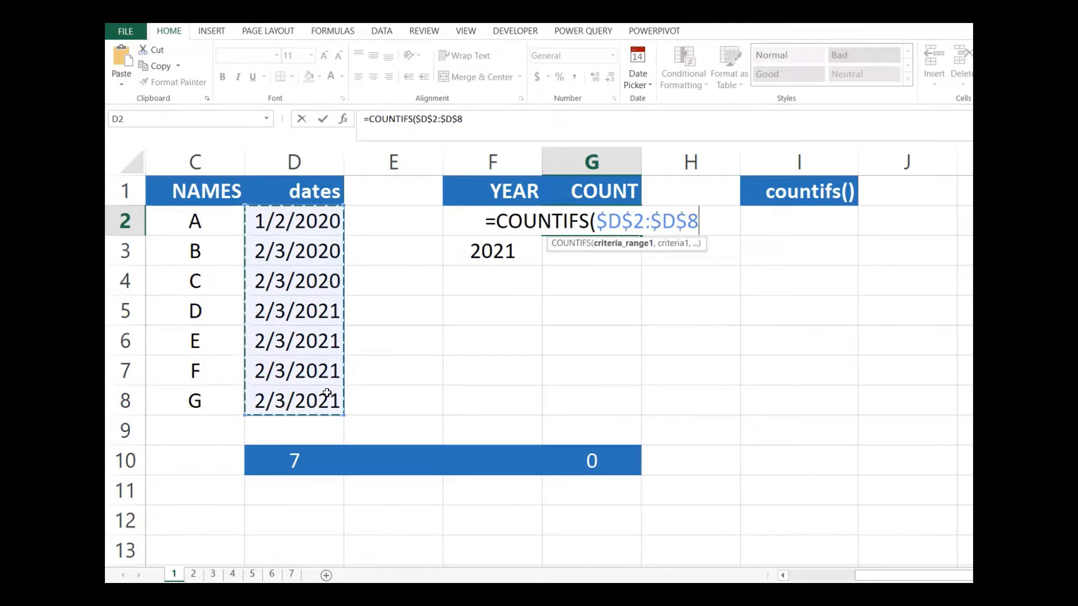
text(,)
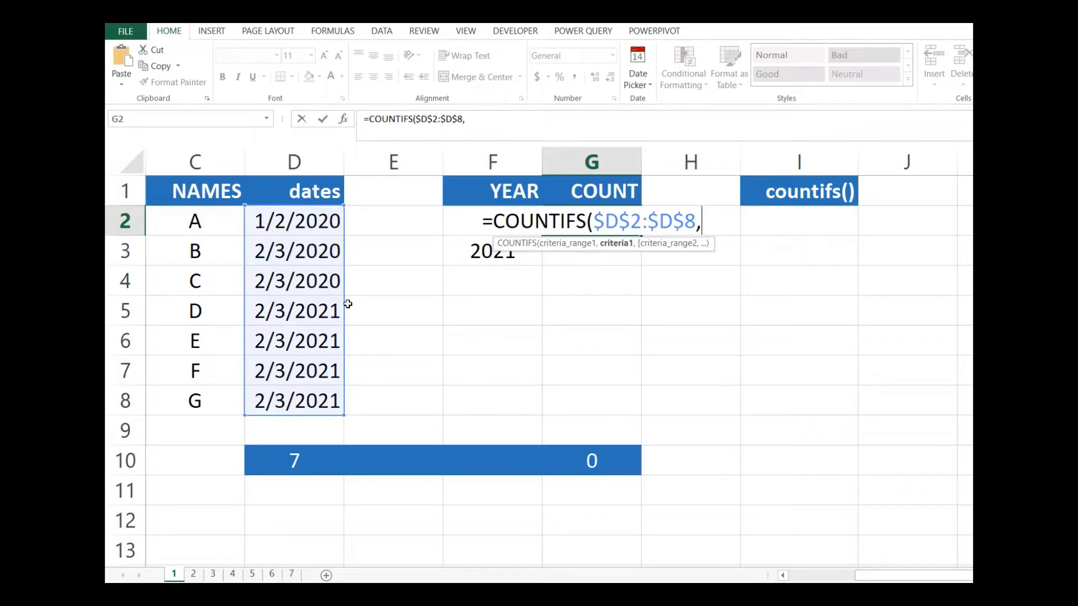
- Enter ">="&date(2020,1,1) as the first criterion of the COUNTIFS formula in G2
text(">)
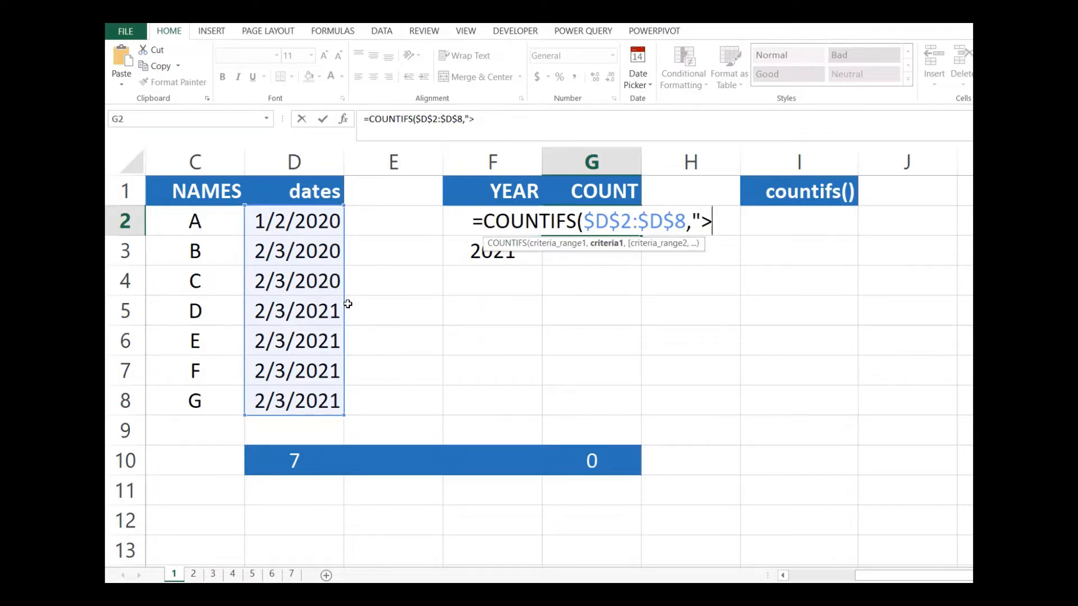
text(+)
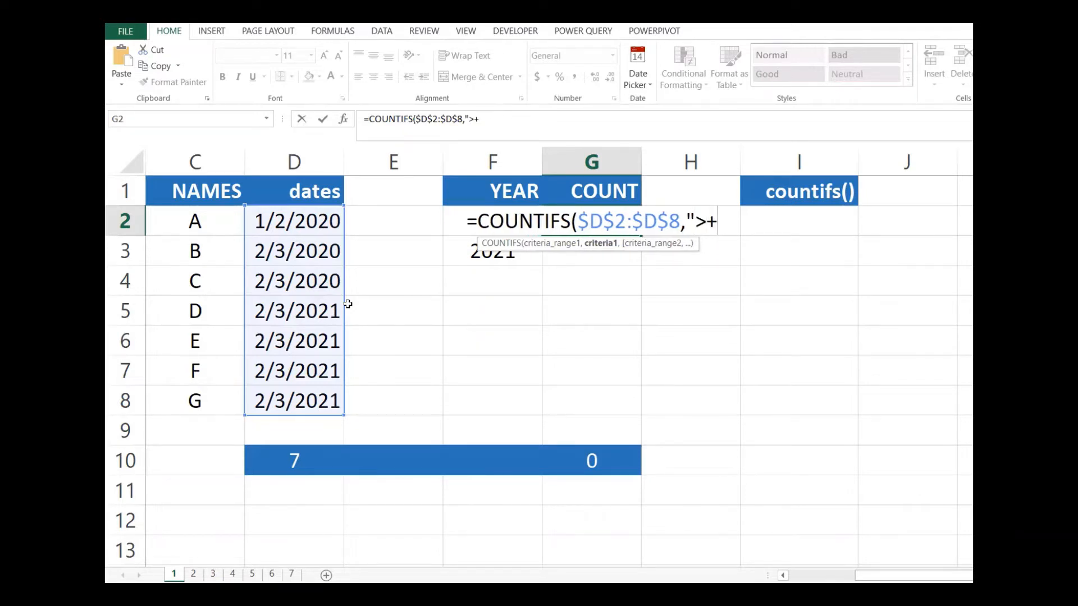
key(BackSpace)
text(=")
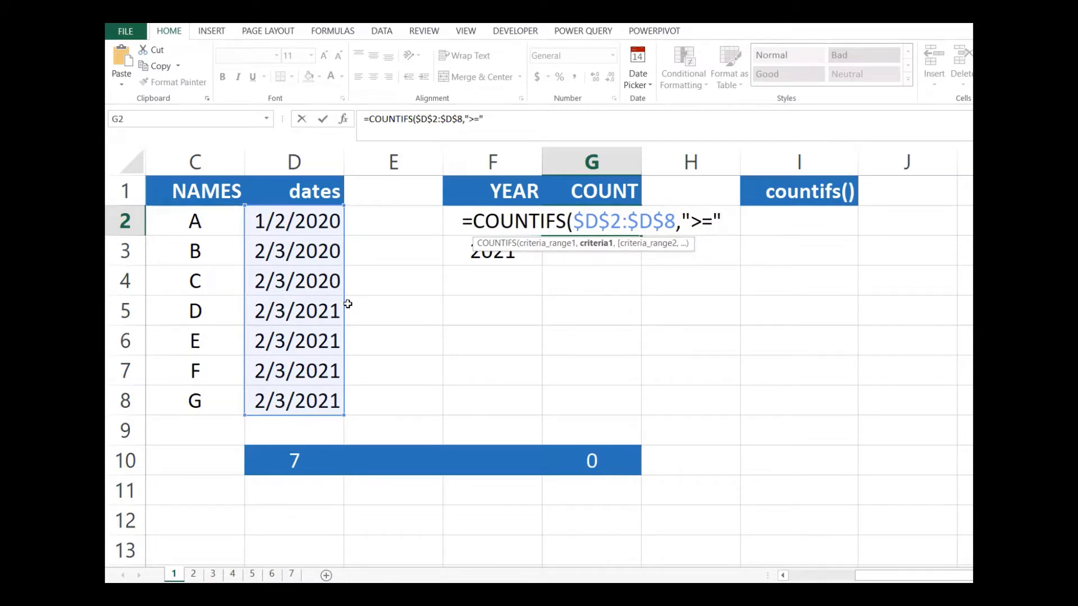
text(&)
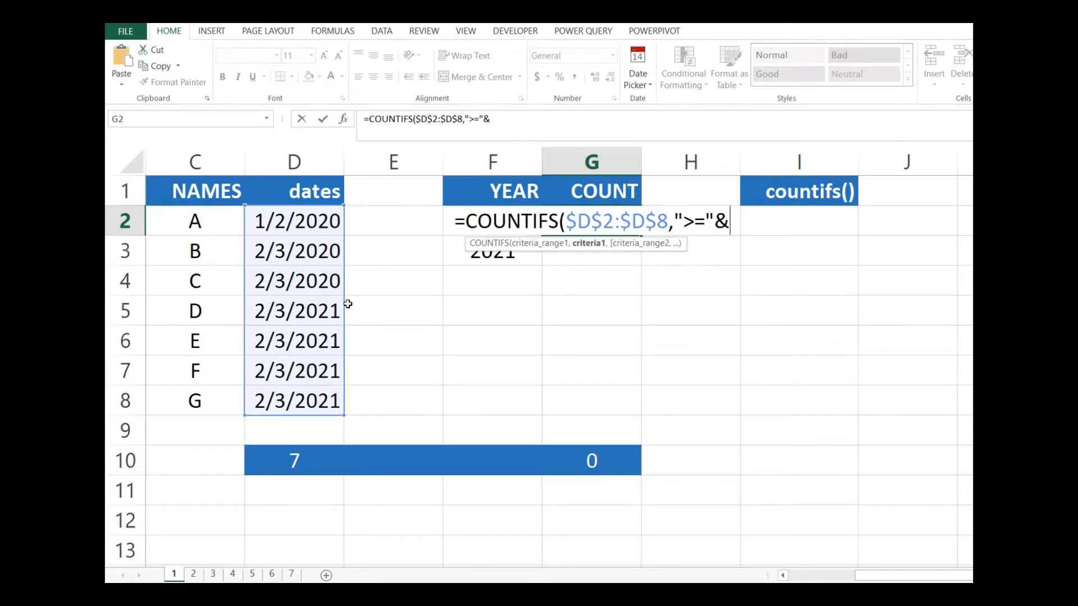
text(d)
key(BackSpace)
text(date()
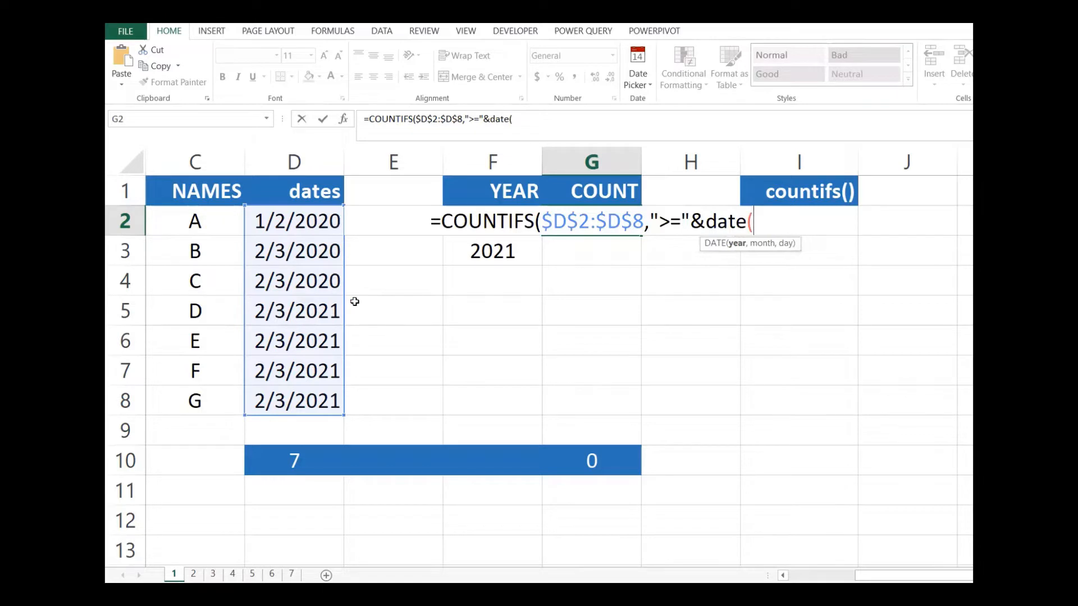
text(2020,)
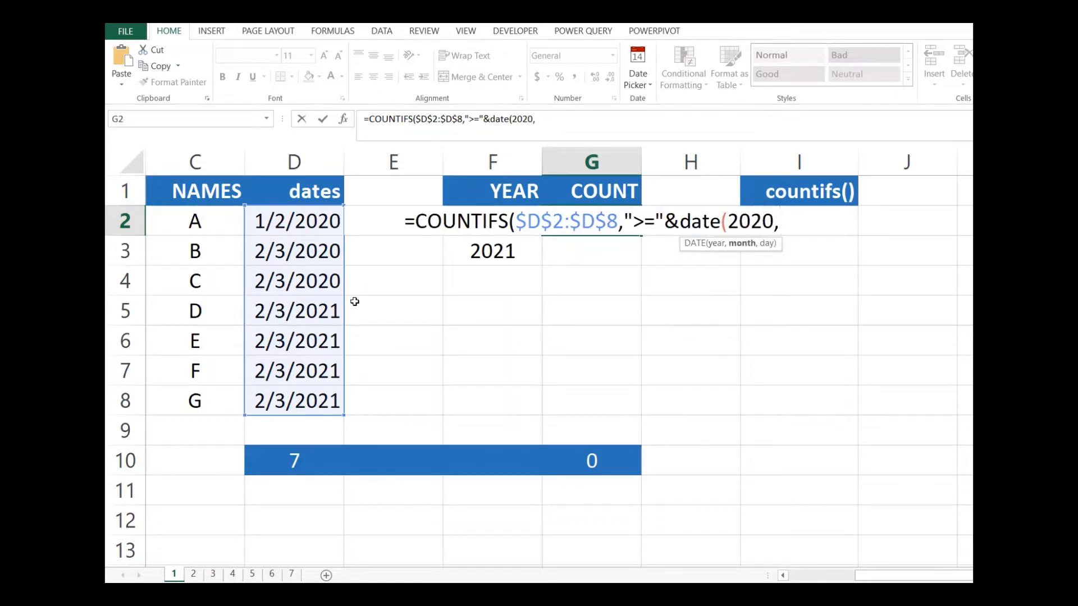
text(1,)
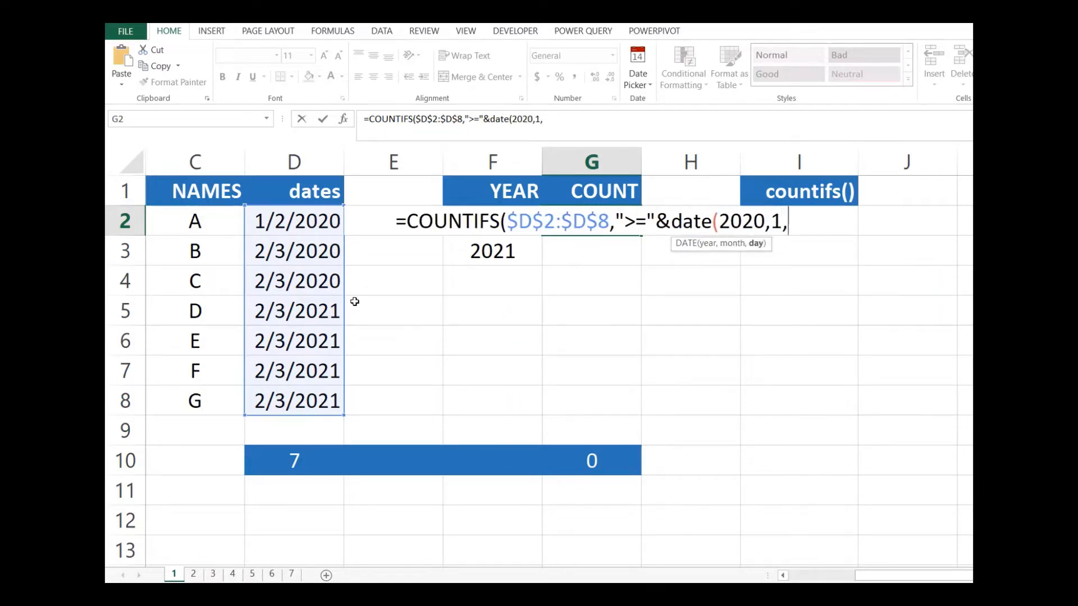
text(1))
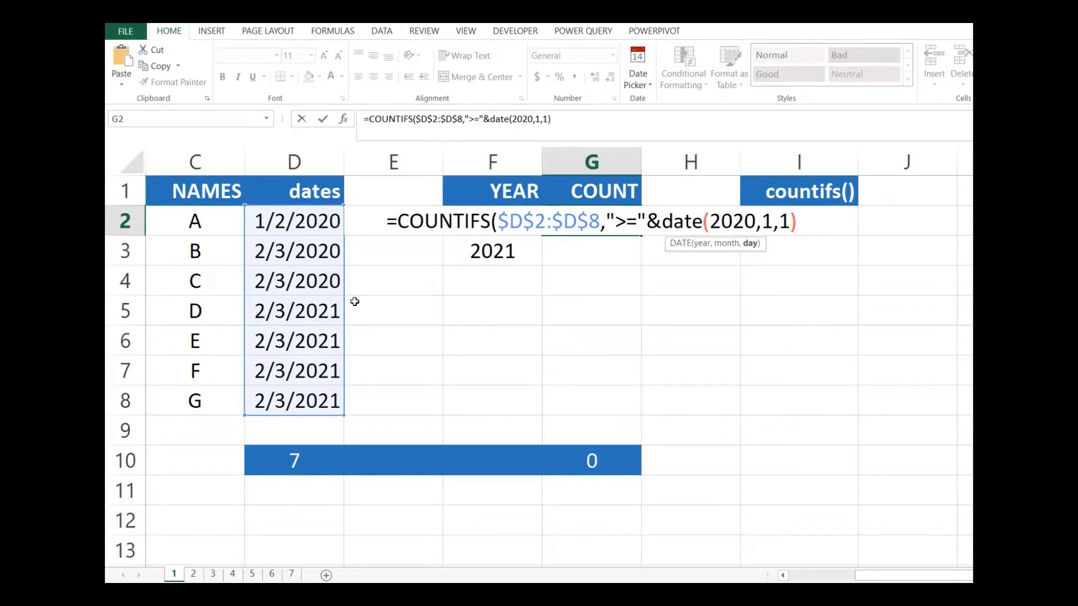
- Duplicate the $D$2:$D$8 range and its ">="&date(2020,1,1) criterion as the second range and criterion pair in the G2 formula
text(,)
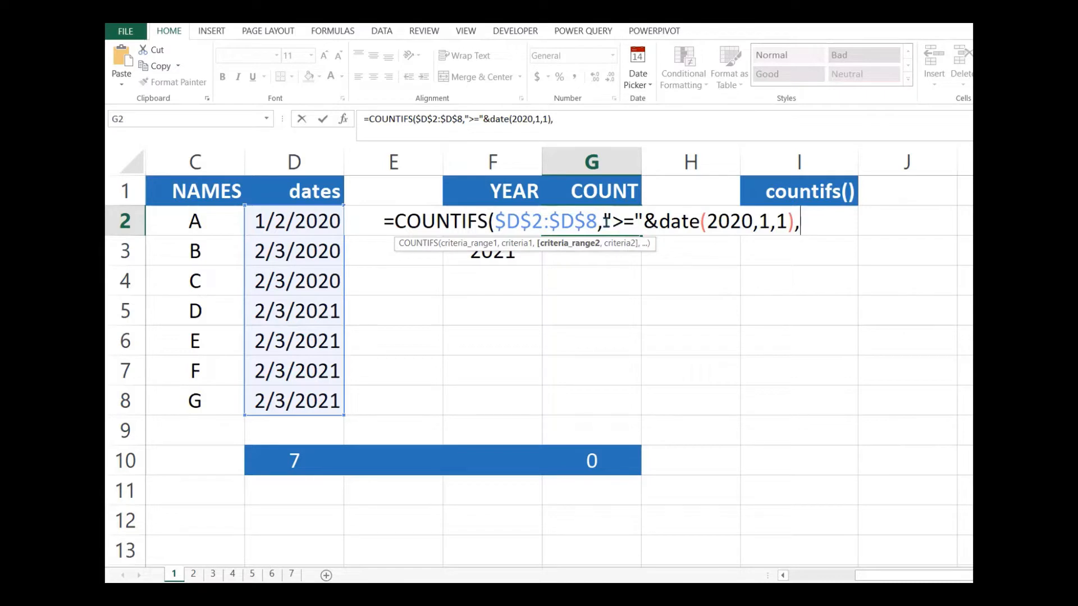
double_click(782, 221)
drag(754, 222, 496, 224)
key(ctrl+c)
click(813, 223)
key(ctrl+v)
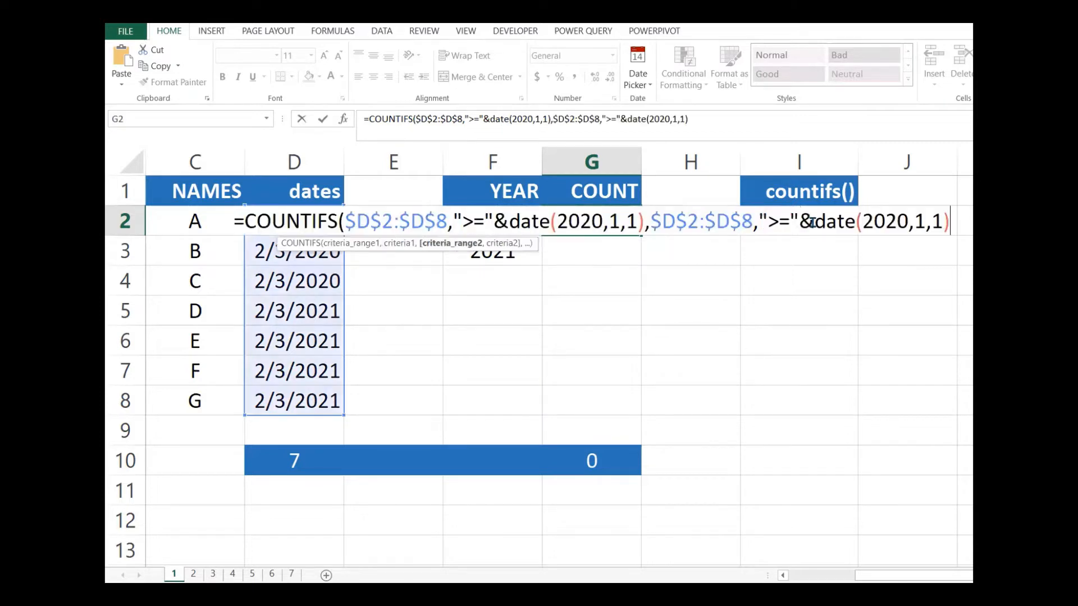
- Change the second criterion to "<="&date(2020,12,31), close the COUNTIFS parenthesis and enter the formula in G2
click(779, 222)
key(BackSpace)
text(<)
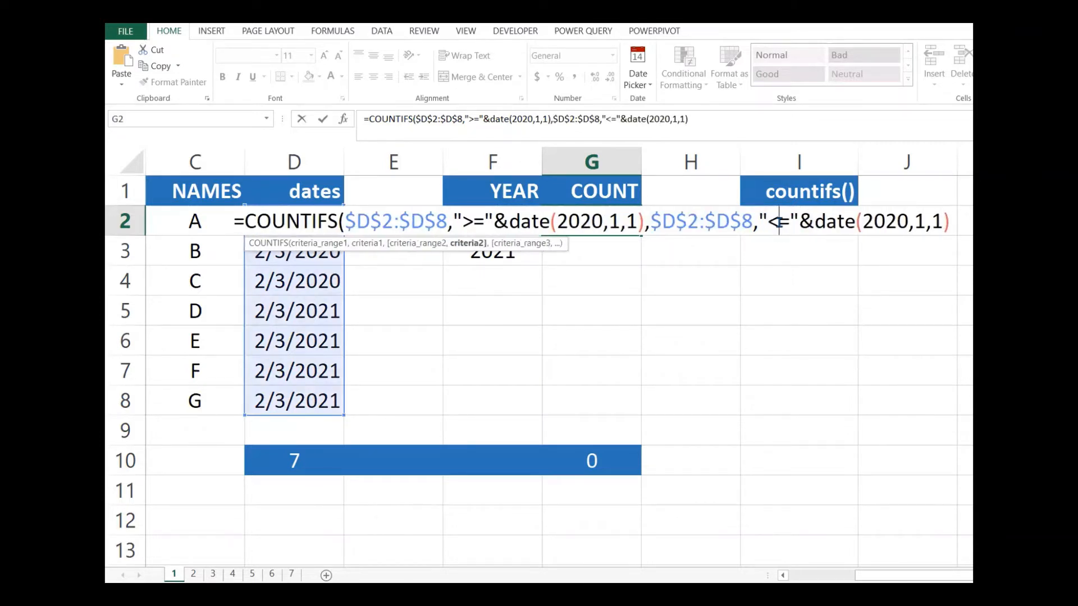
click(925, 223)
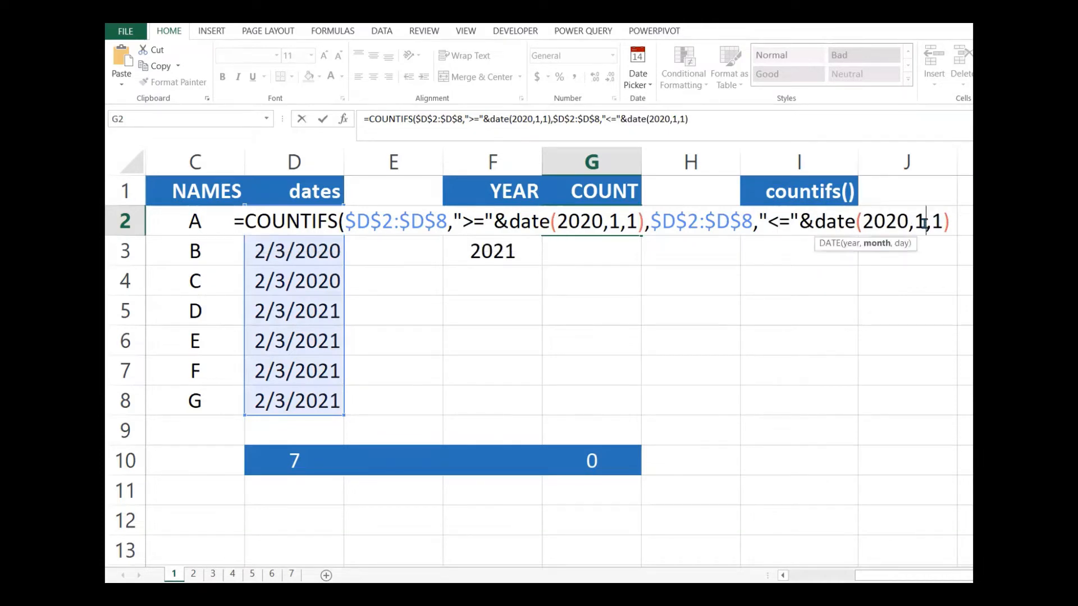
text(2)
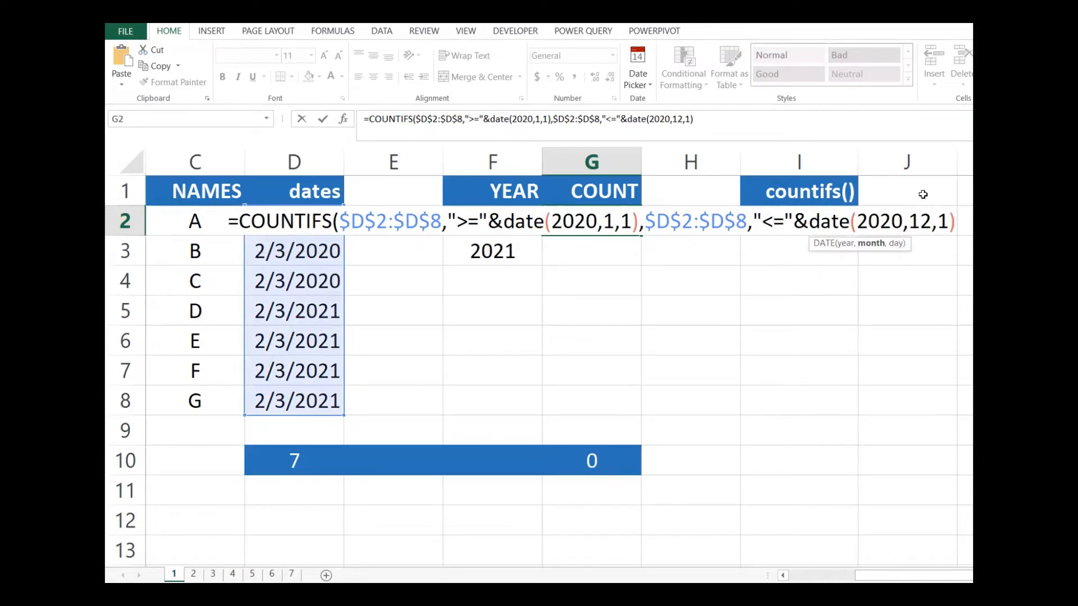
click(939, 223)
text(3)
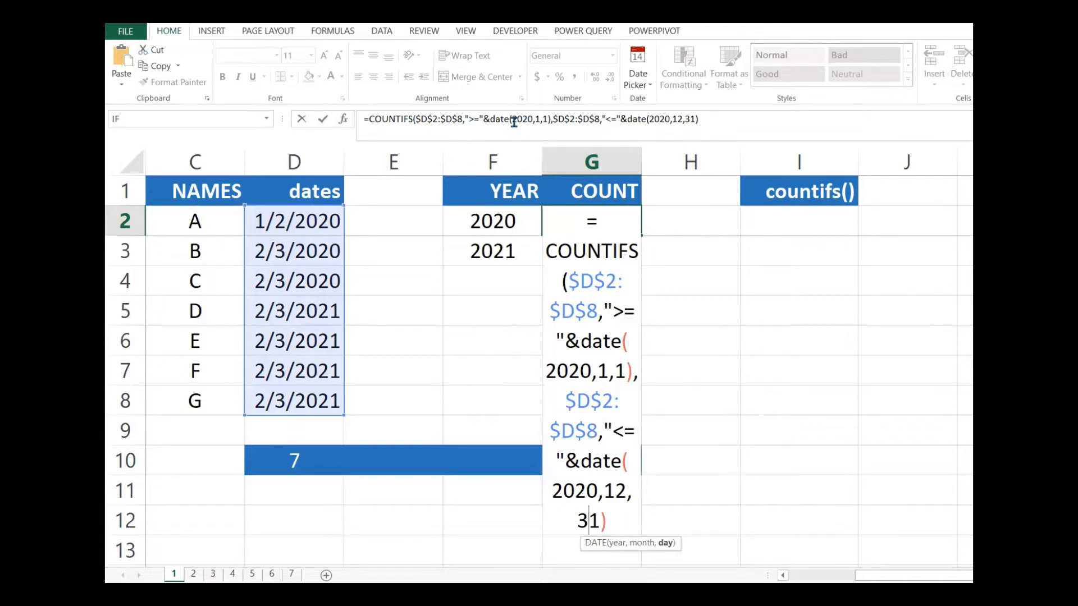
click(710, 119)
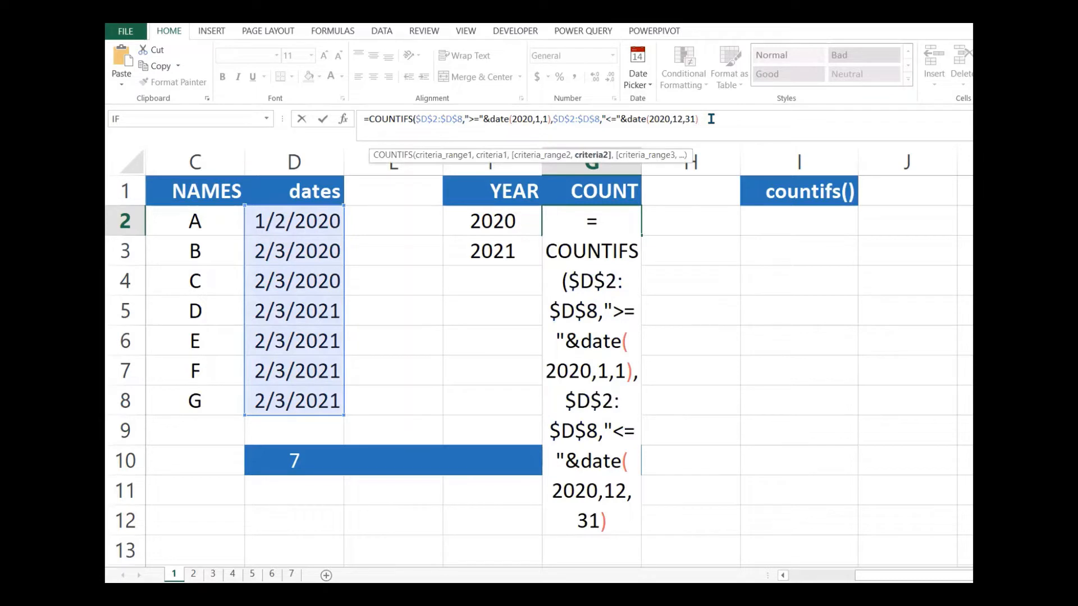
text())
key(Return)
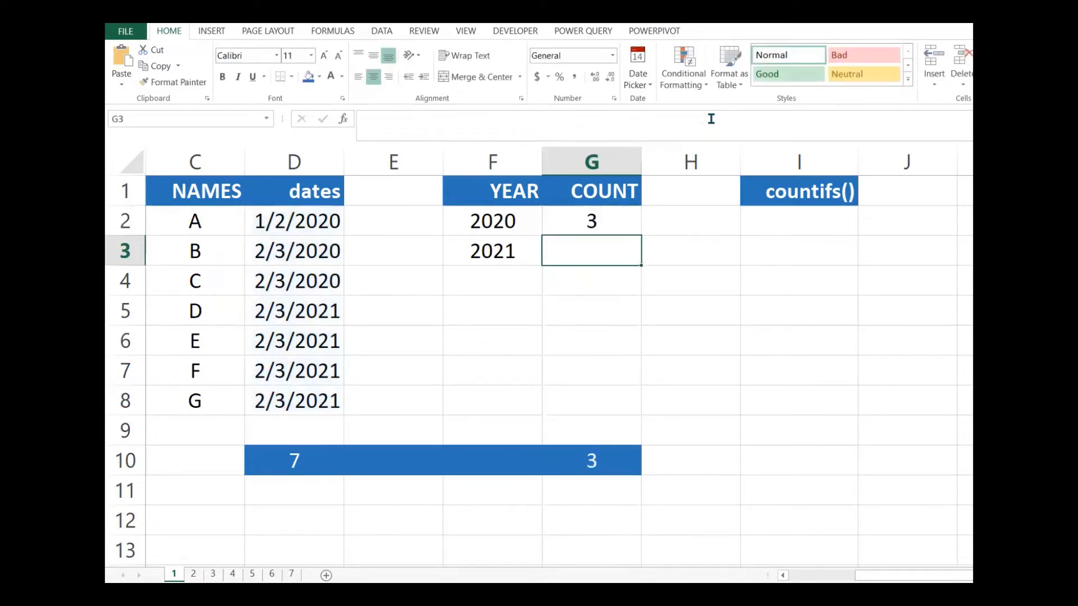
- Compare the 2020 count in G2 and its formula with the dates in D2:D4 and the first 2021 date
click(658, 291)
click(609, 232)
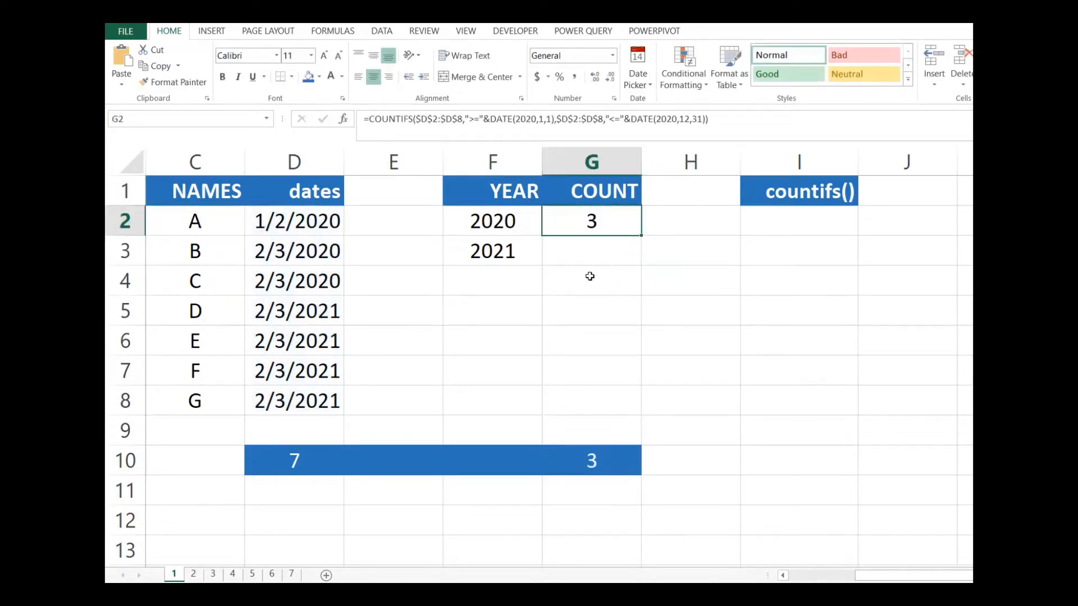
click(535, 271)
drag(483, 219, 556, 220)
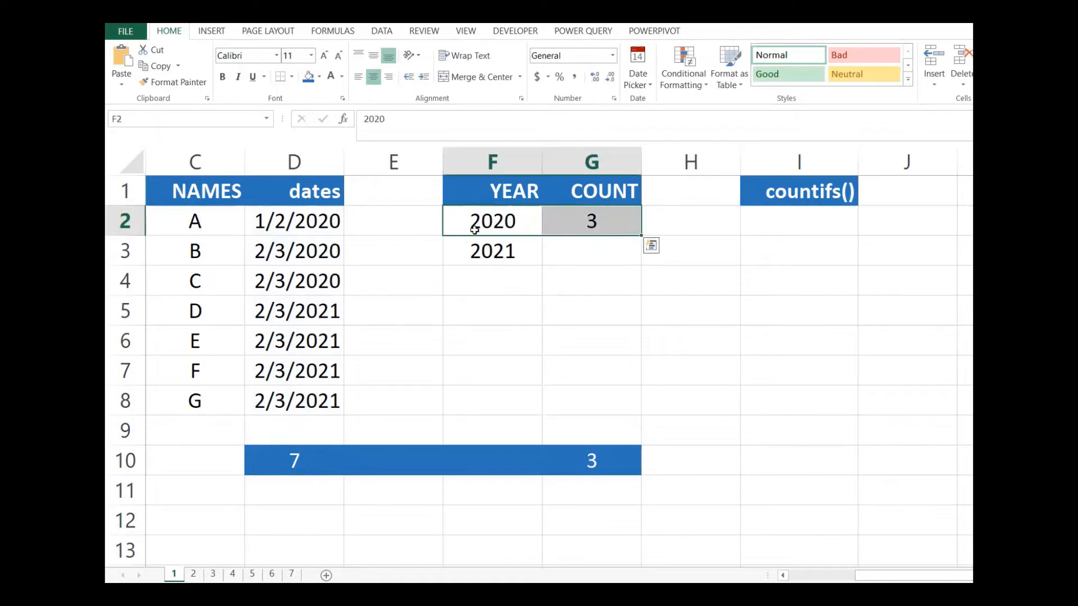
drag(324, 219, 309, 285)
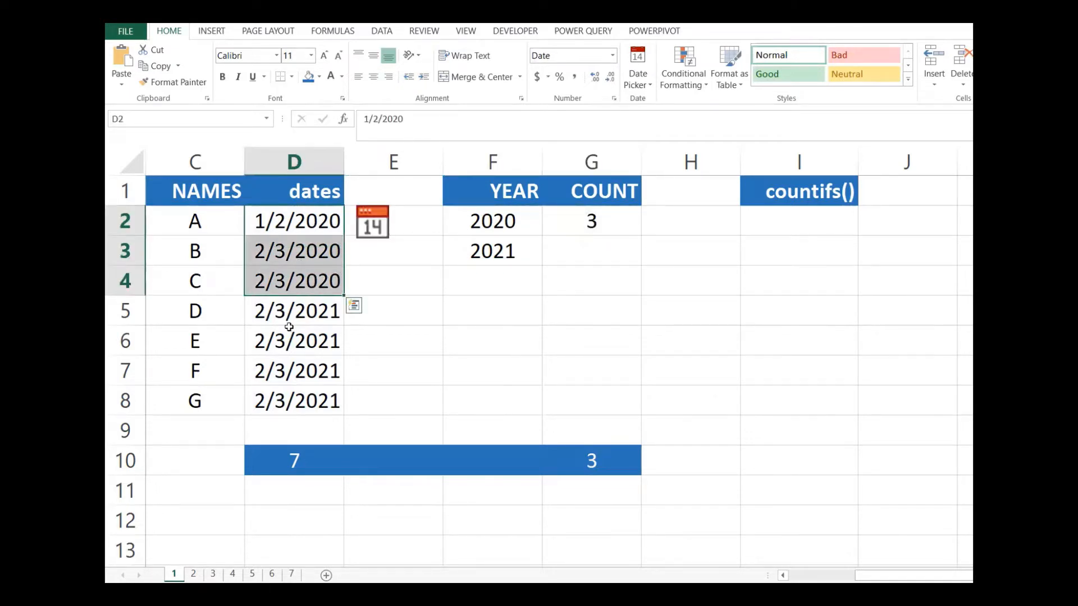
click(575, 259)
click(312, 304)
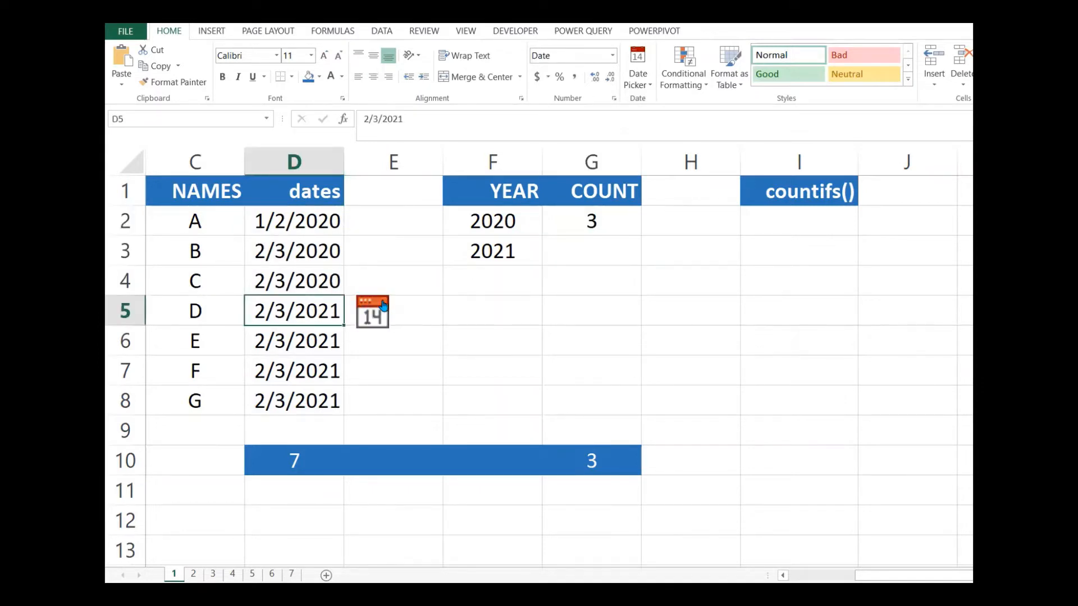
click(596, 223)
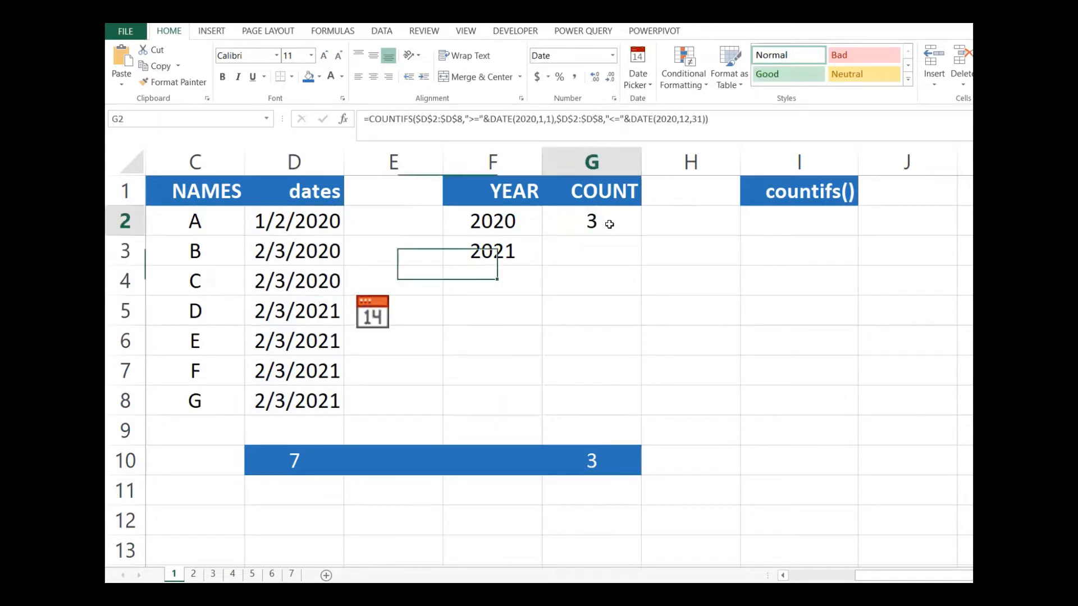
- Copy the COUNTIFS formula text from G2 into G3, keeping its ranges and criteria
click(710, 119)
shift+click(368, 121)
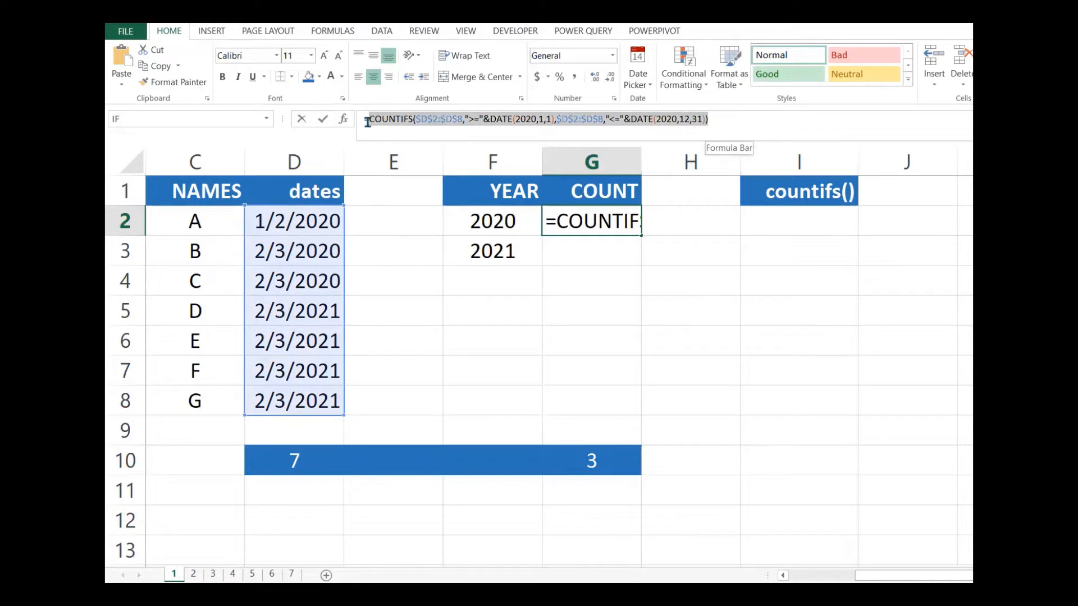
key(ctrl+c)
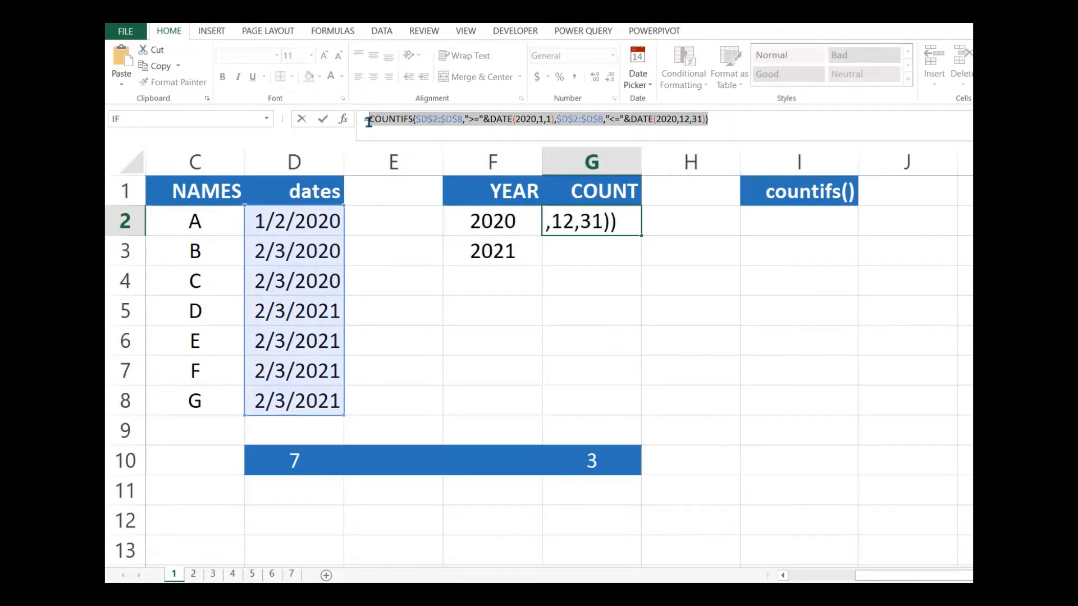
key(Escape)
click(603, 261)
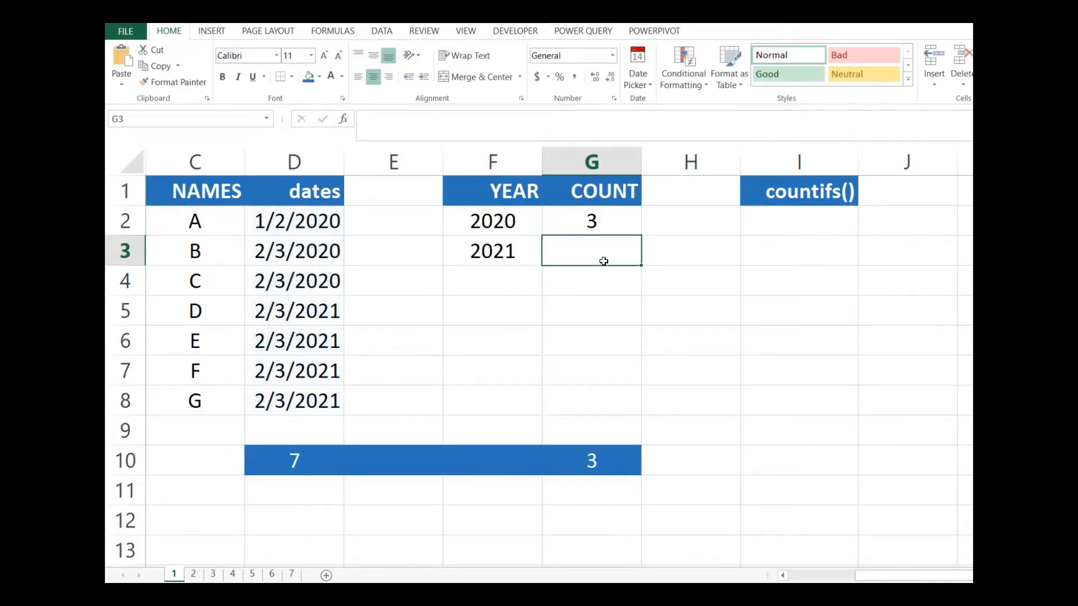
text(=)
key(ctrl+v)
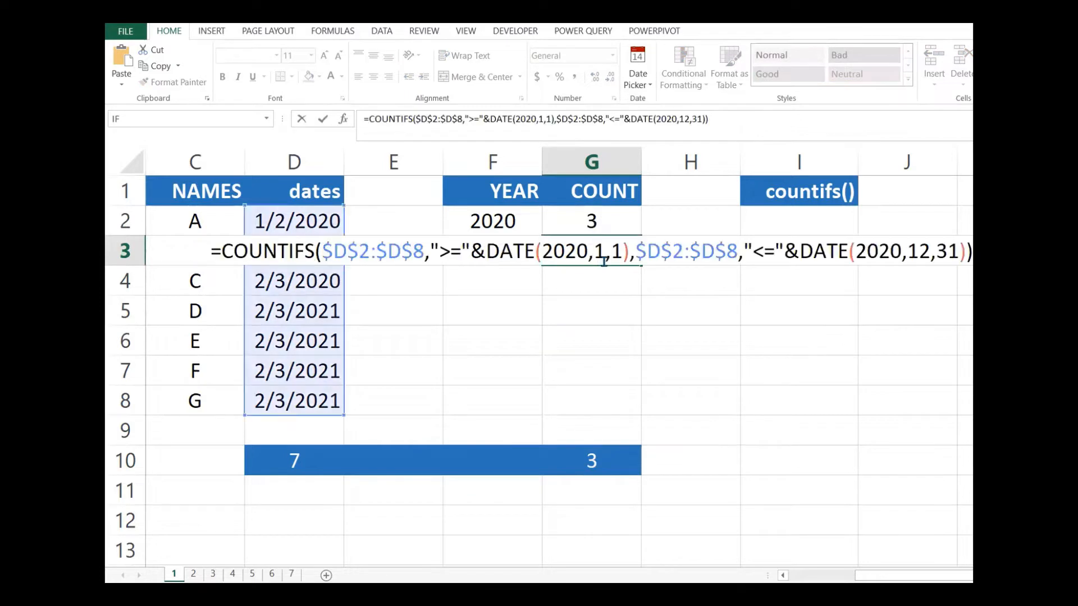
- Change the year in both DATE criteria of the G3 formula to 2021 and enter the formula
click(583, 251)
key(BackSpace)
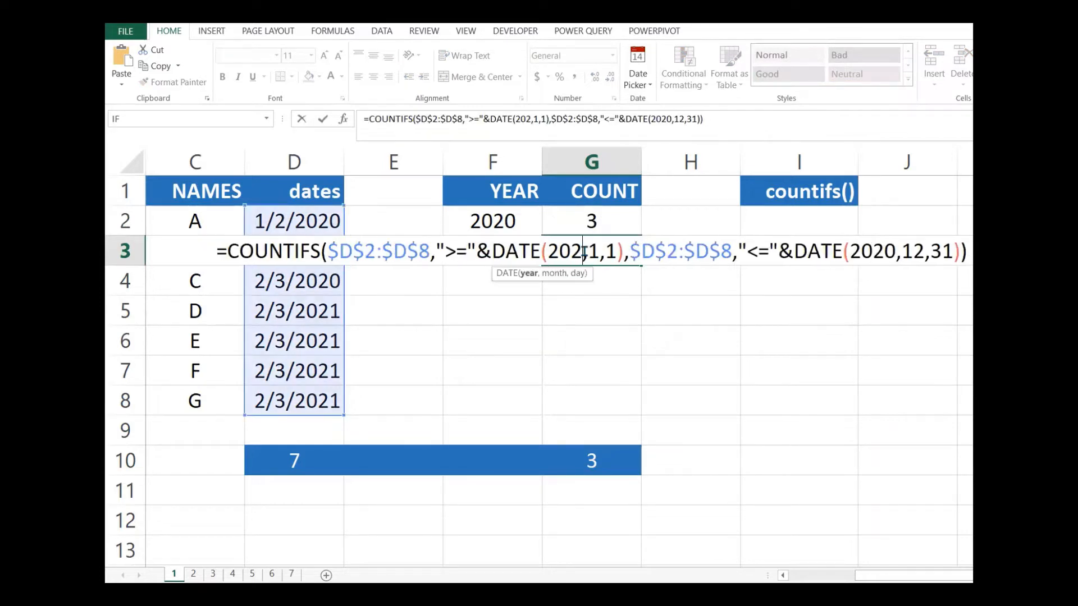
text(1)
click(900, 251)
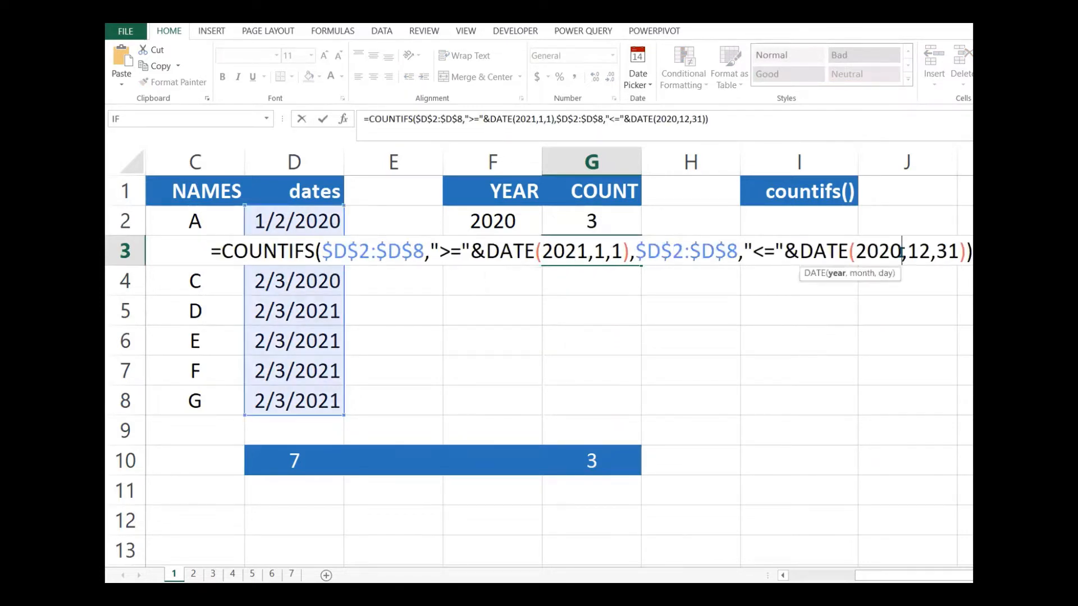
key(BackSpace)
text(1)
key(Return)
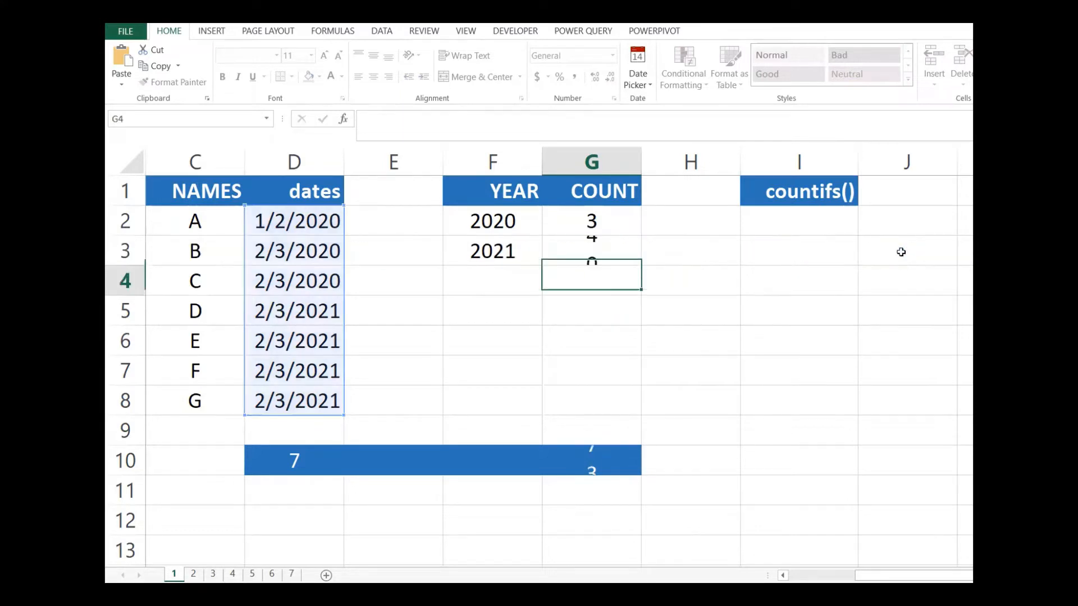
- Compare the yearly counts in G2:G3 and the total in G10 with the dates in D2:D8 and their count in D10
click(648, 268)
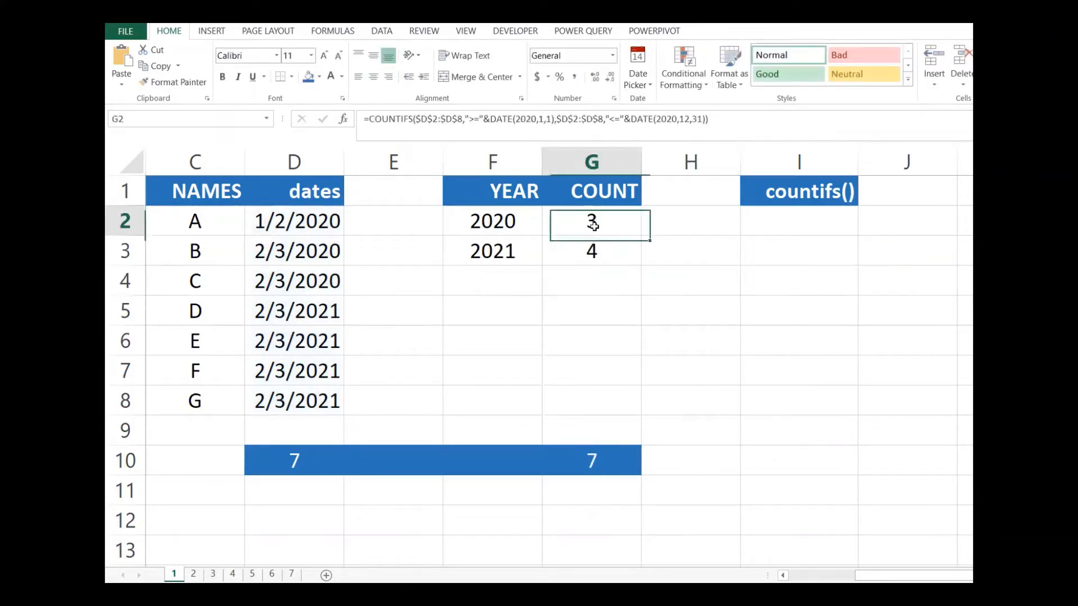
drag(591, 221, 584, 250)
drag(298, 221, 314, 406)
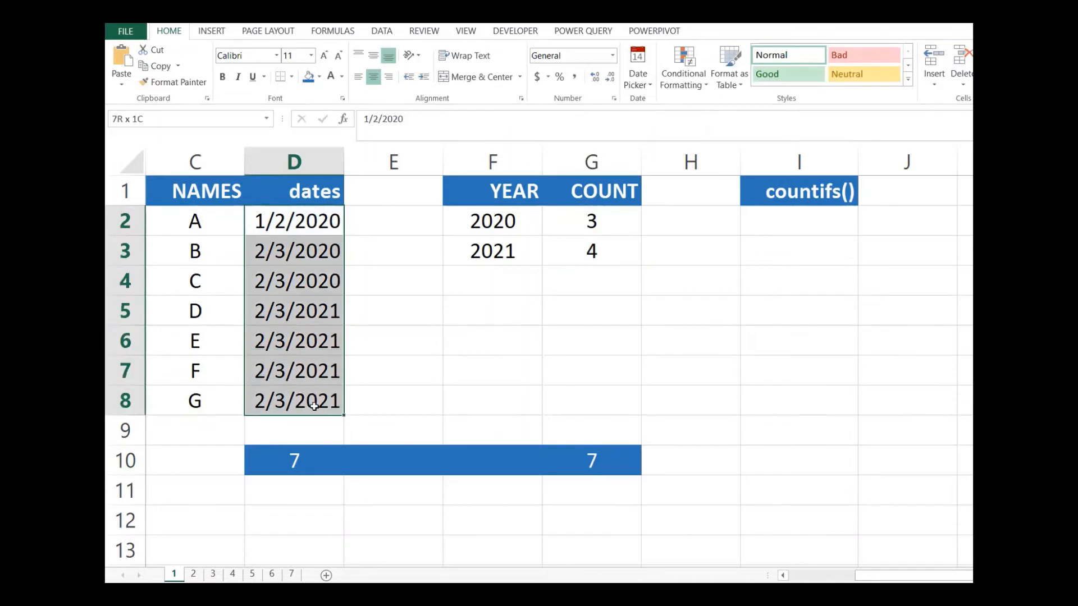
click(295, 457)
drag(583, 227, 592, 250)
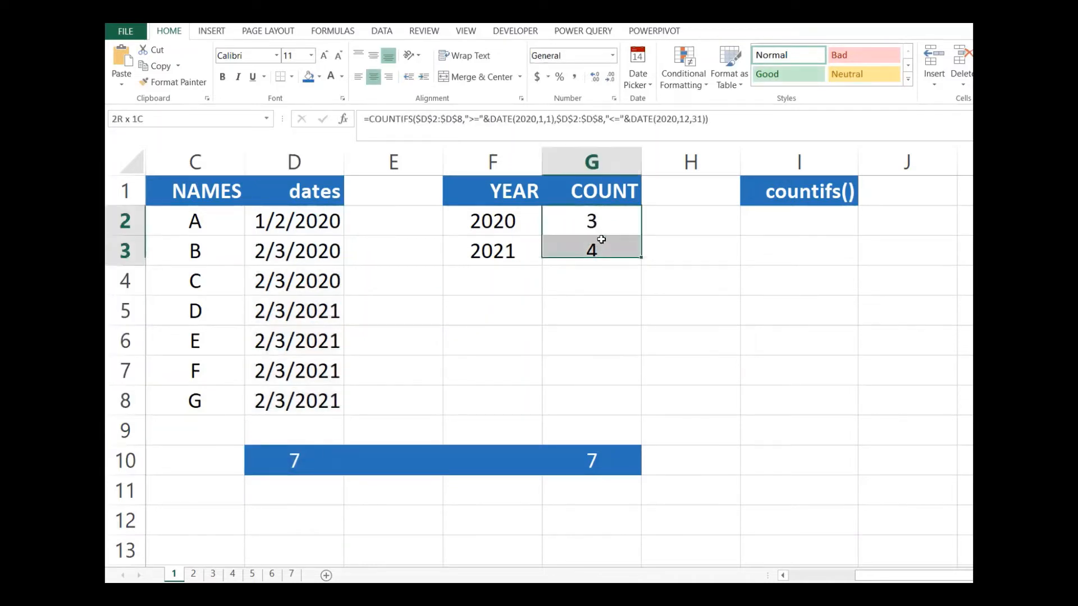
click(571, 219)
click(593, 251)
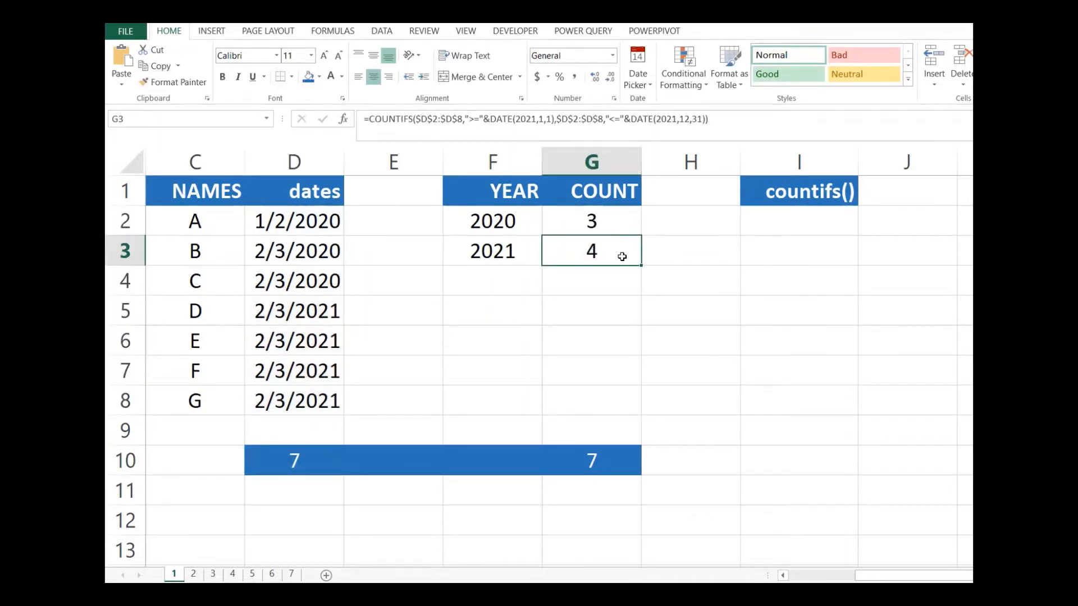
click(698, 272)
drag(618, 211, 592, 460)
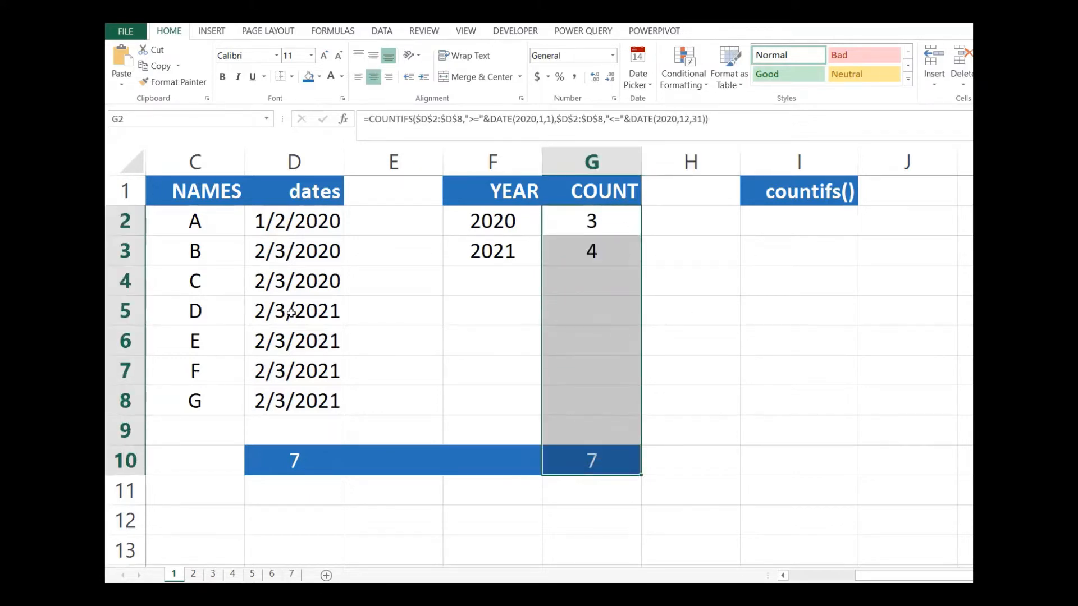
drag(307, 224, 322, 427)
click(638, 286)
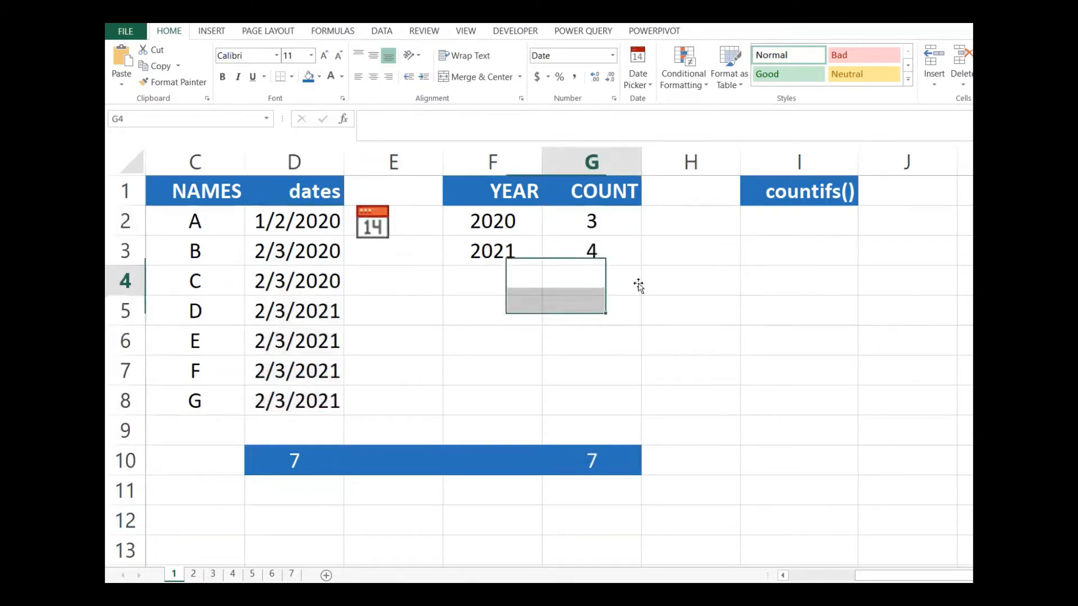
click(608, 222)
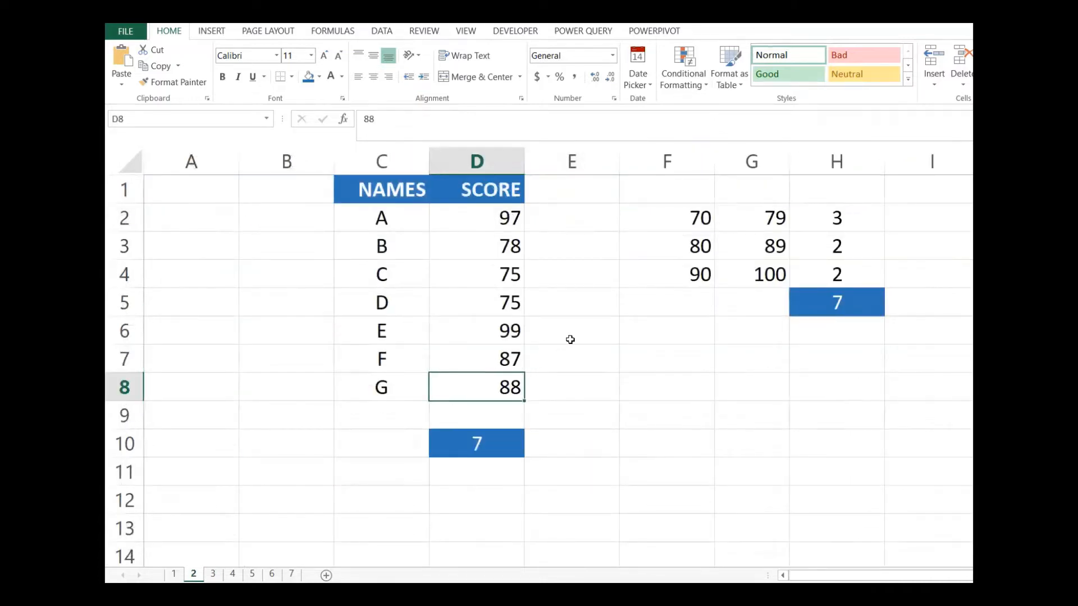
- Examine the names and scores on sheet 2 and the lower and upper score limits in F2:G4
click(572, 339)
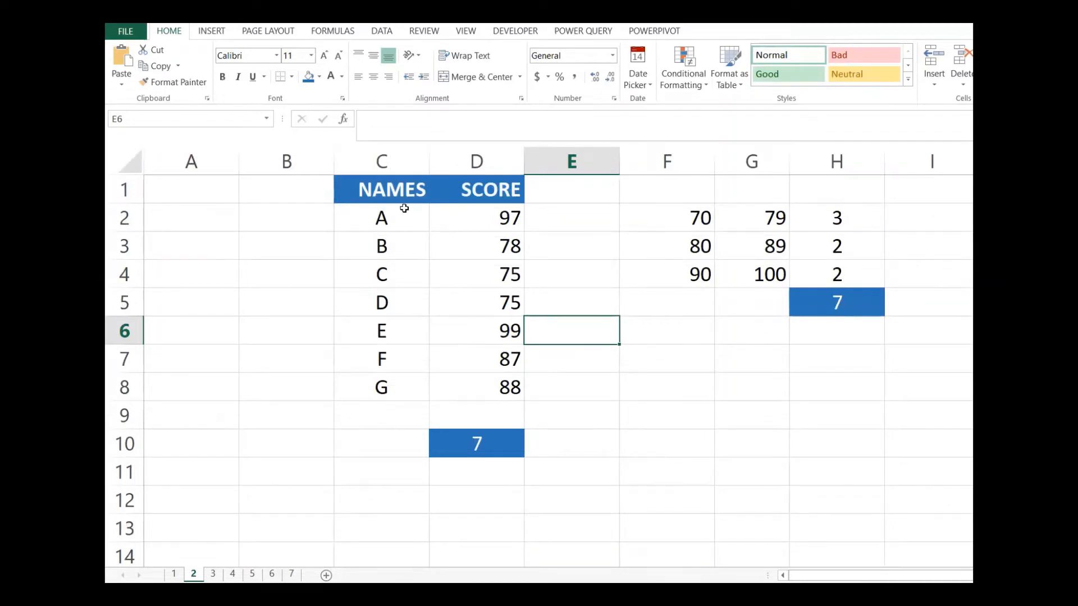
drag(401, 209, 390, 390)
drag(506, 218, 501, 367)
click(587, 351)
click(682, 199)
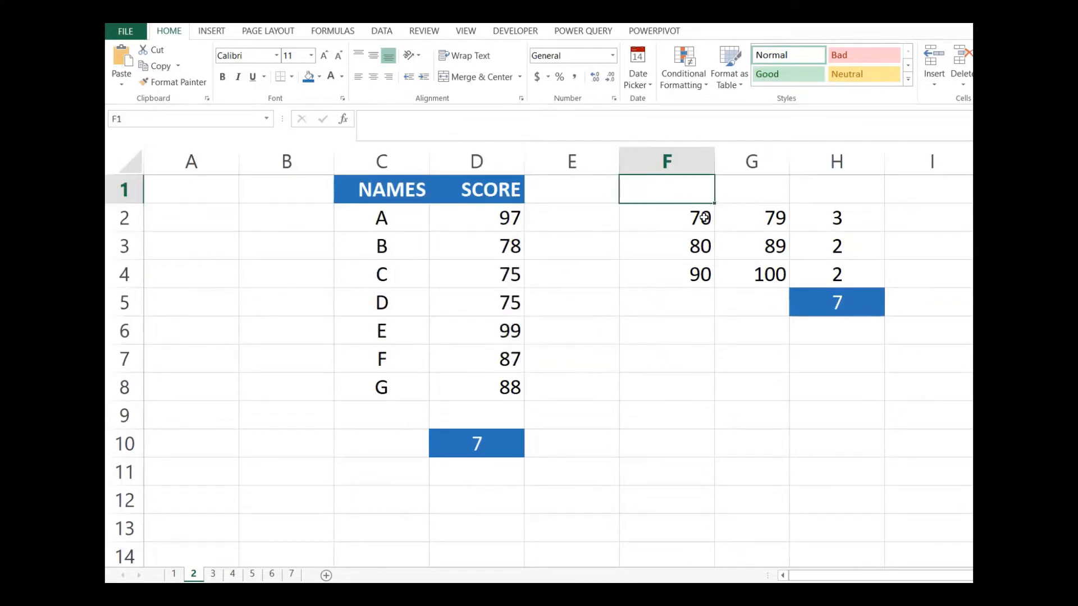
click(686, 213)
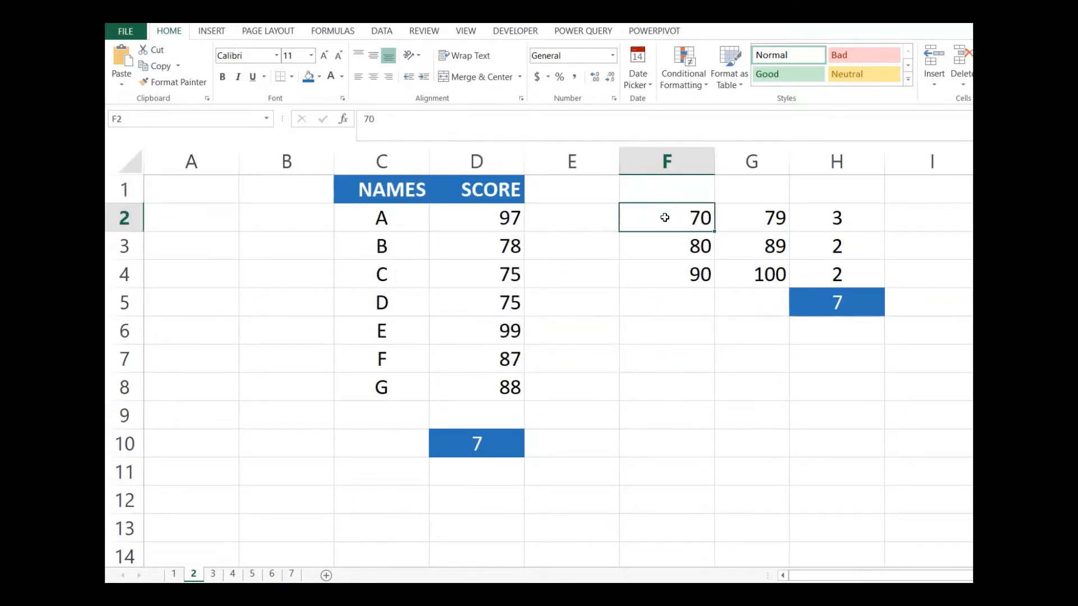
click(776, 224)
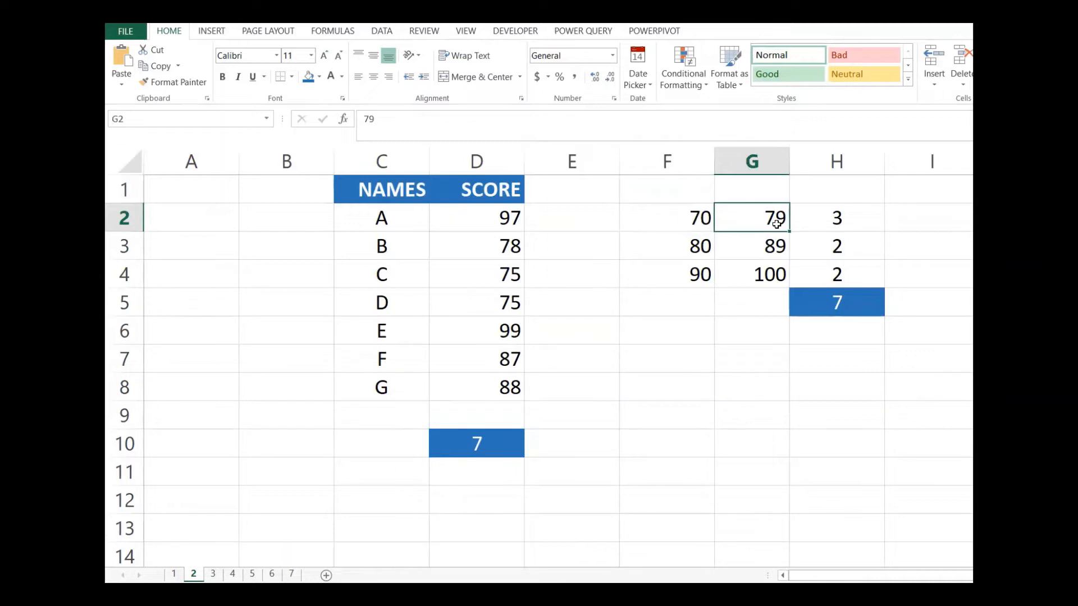
click(685, 246)
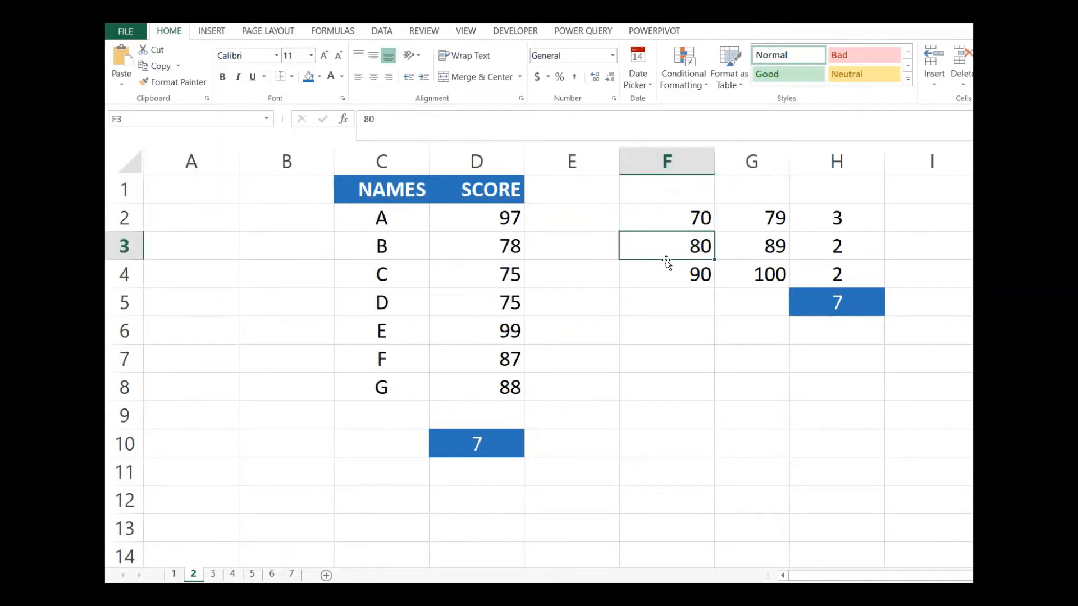
click(775, 248)
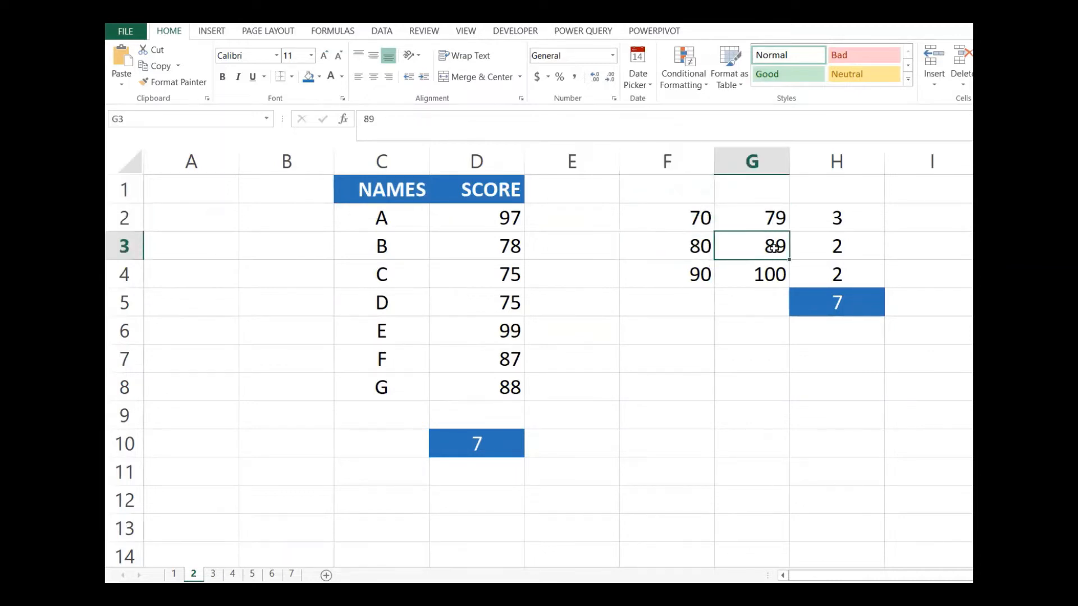
click(702, 273)
click(762, 276)
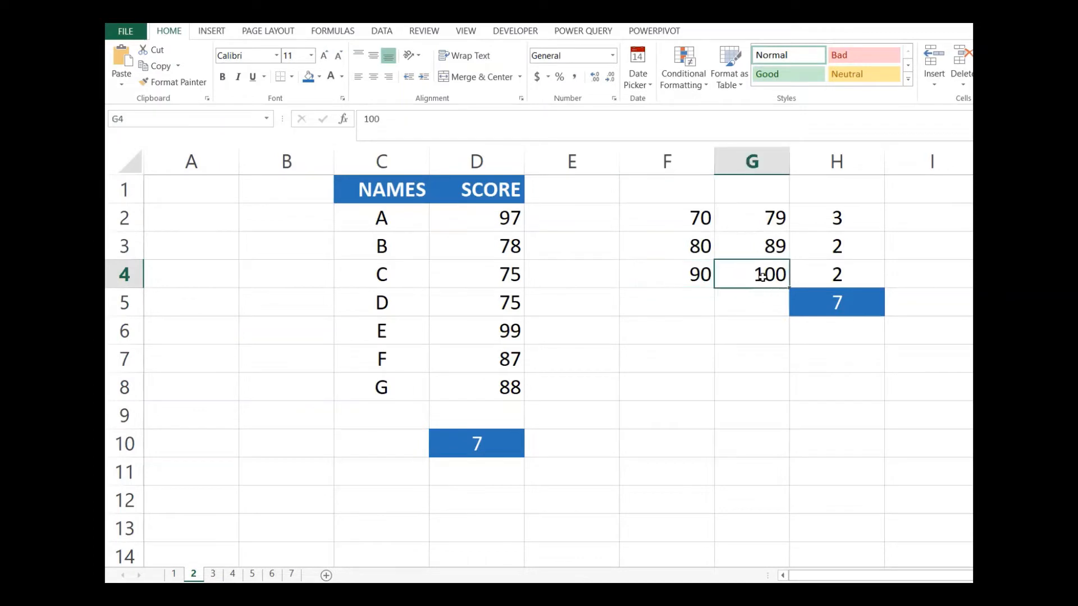
- Compare the score count in D10 with the COUNTIFS results in H2:H4 and their total in H5
drag(512, 217, 507, 387)
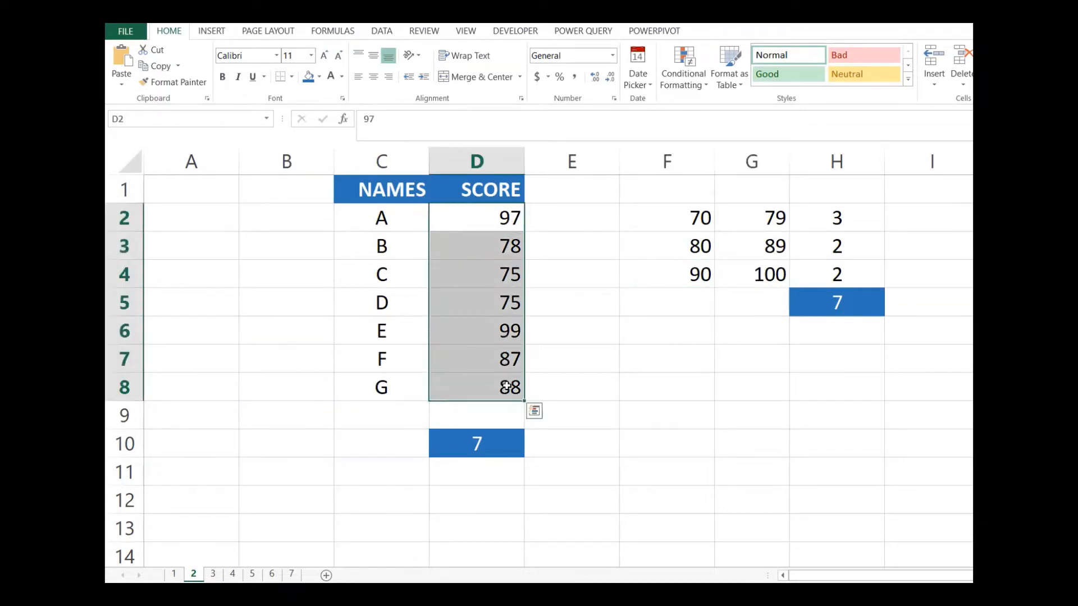
click(483, 444)
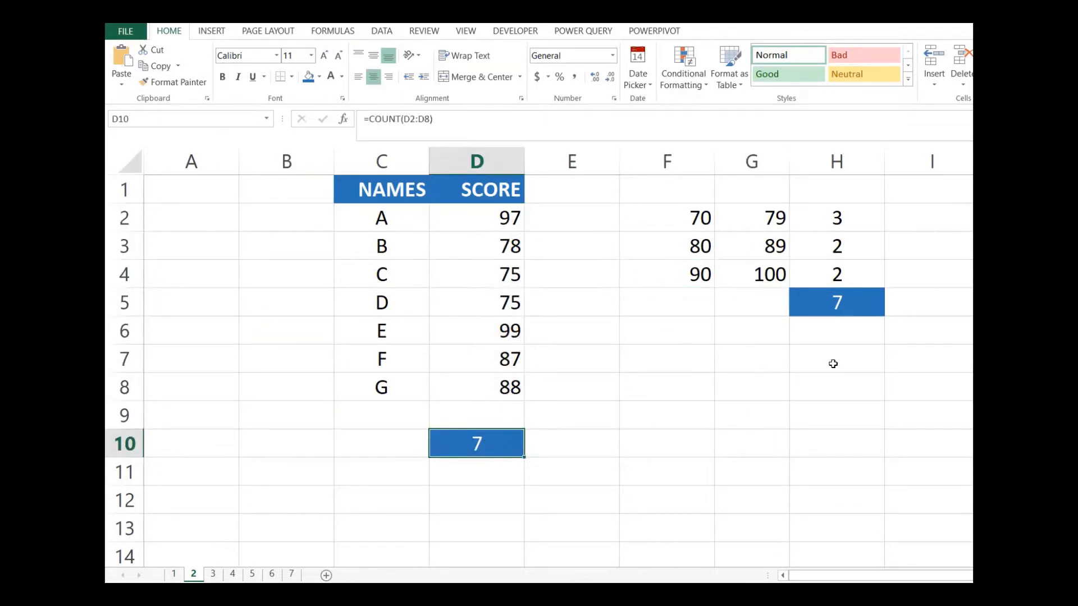
click(845, 306)
click(839, 221)
click(839, 263)
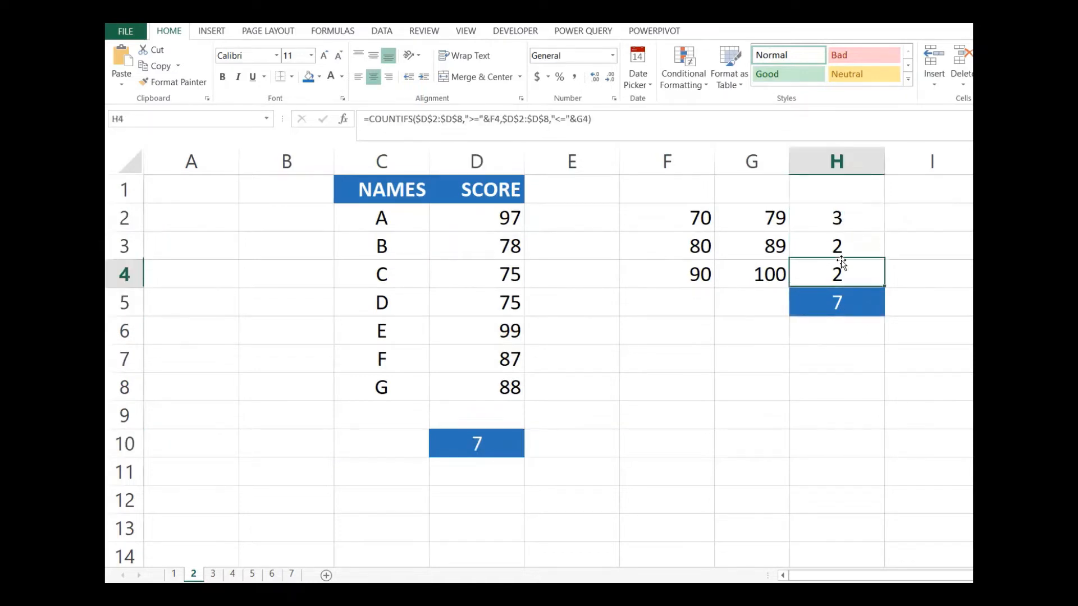
click(841, 216)
drag(838, 274, 840, 331)
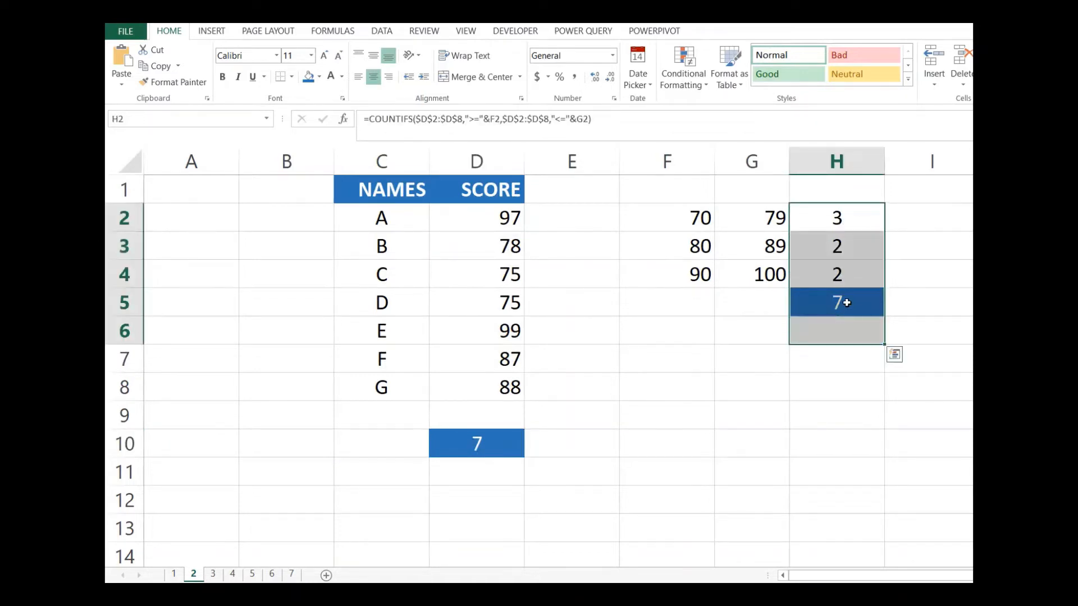
click(845, 306)
click(849, 219)
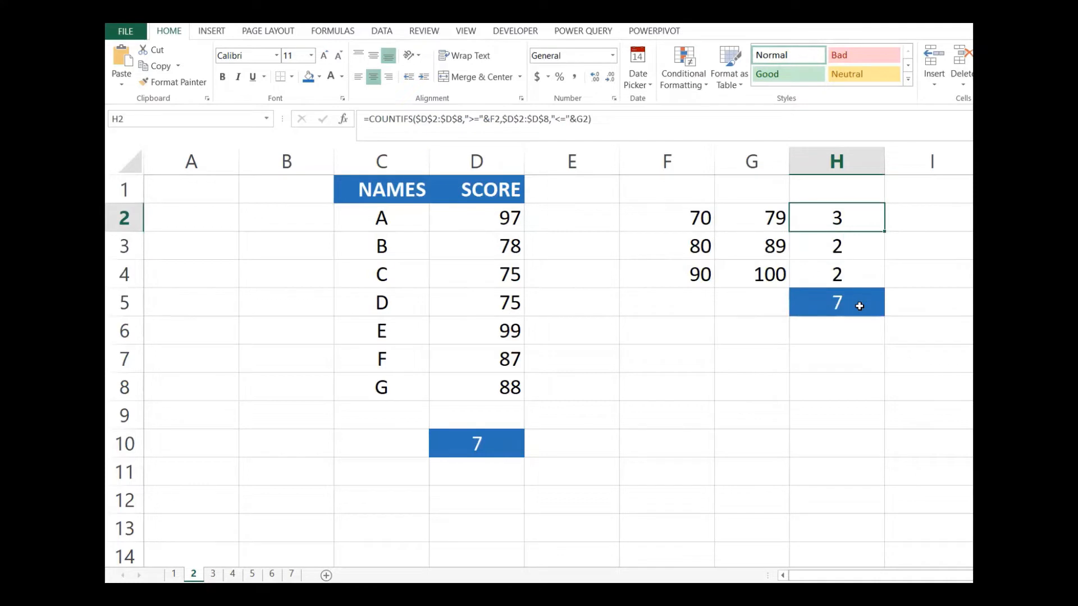
click(848, 352)
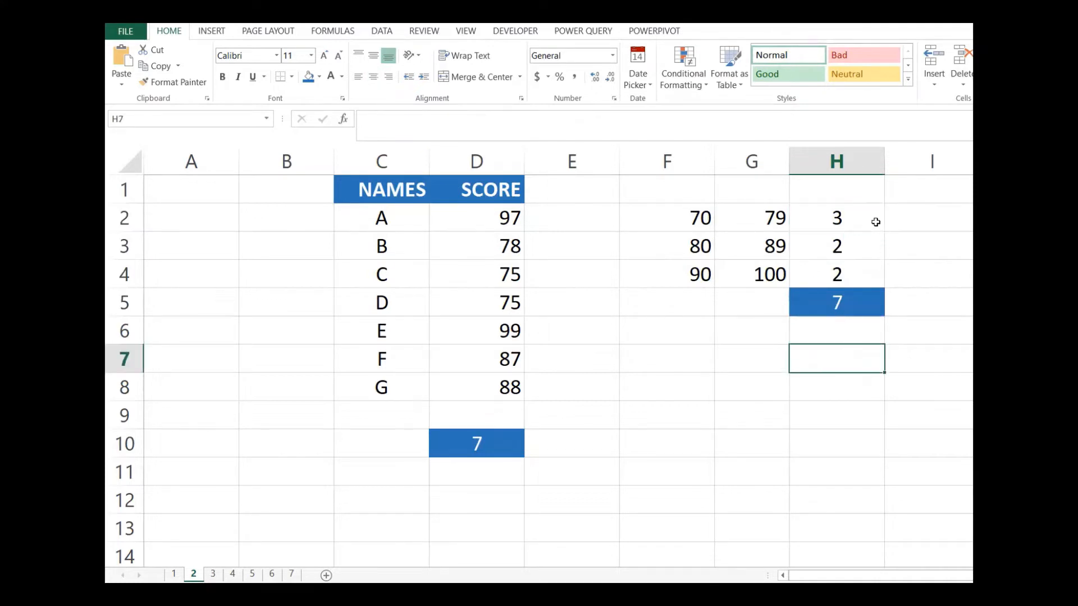
- Clear the existing COUNTIFS formulas from H2:H4
click(855, 212)
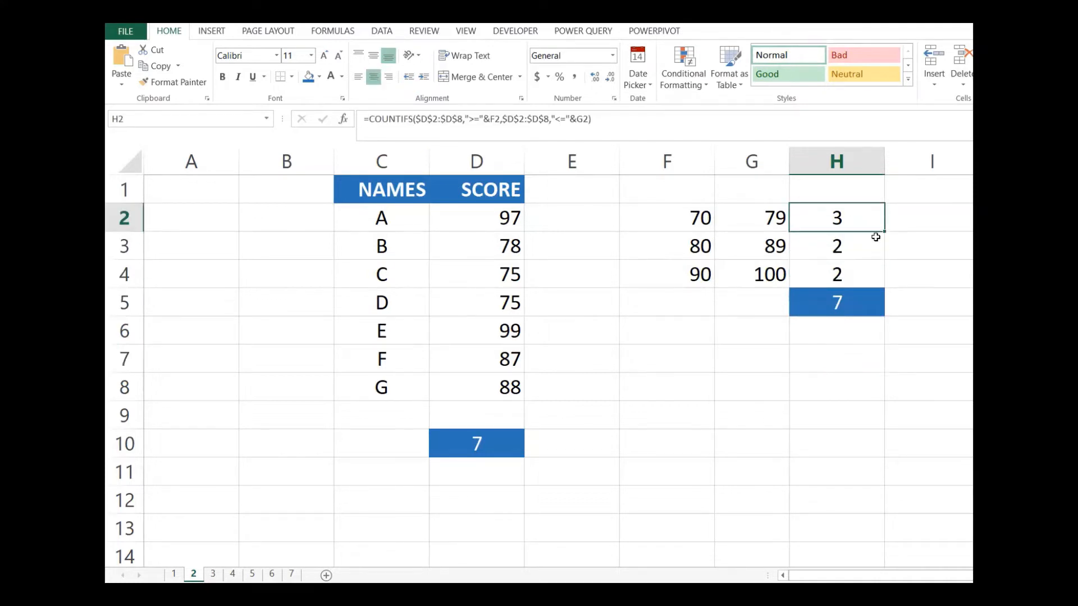
click(882, 278)
drag(875, 225, 846, 289)
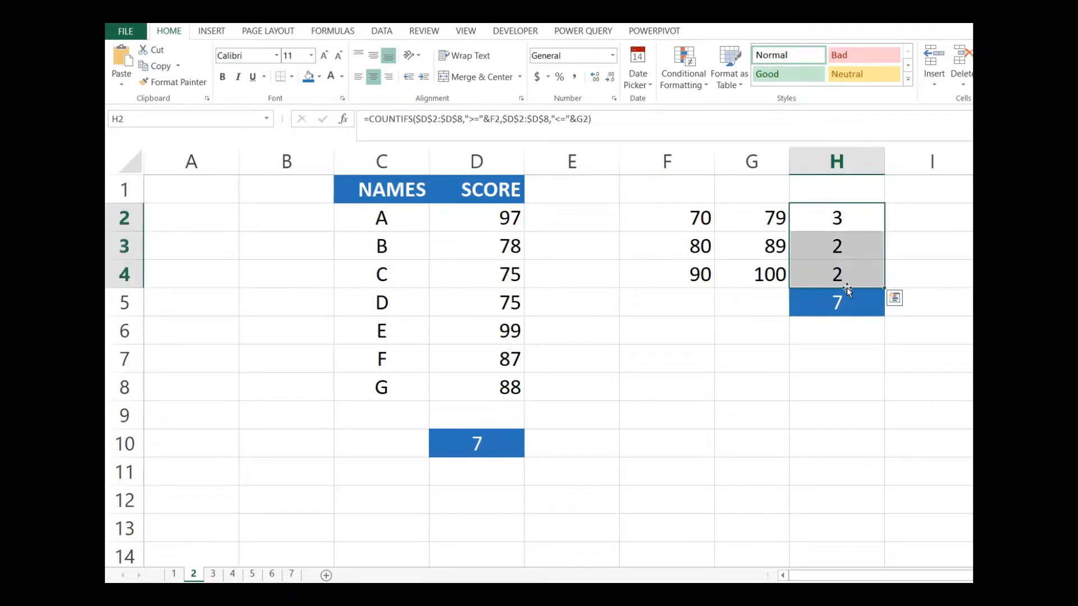
key(Delete)
- Begin a COUNTIFS formula in H2 with the scores as its first criteria range, locked as $D$2:$D$8
click(836, 220)
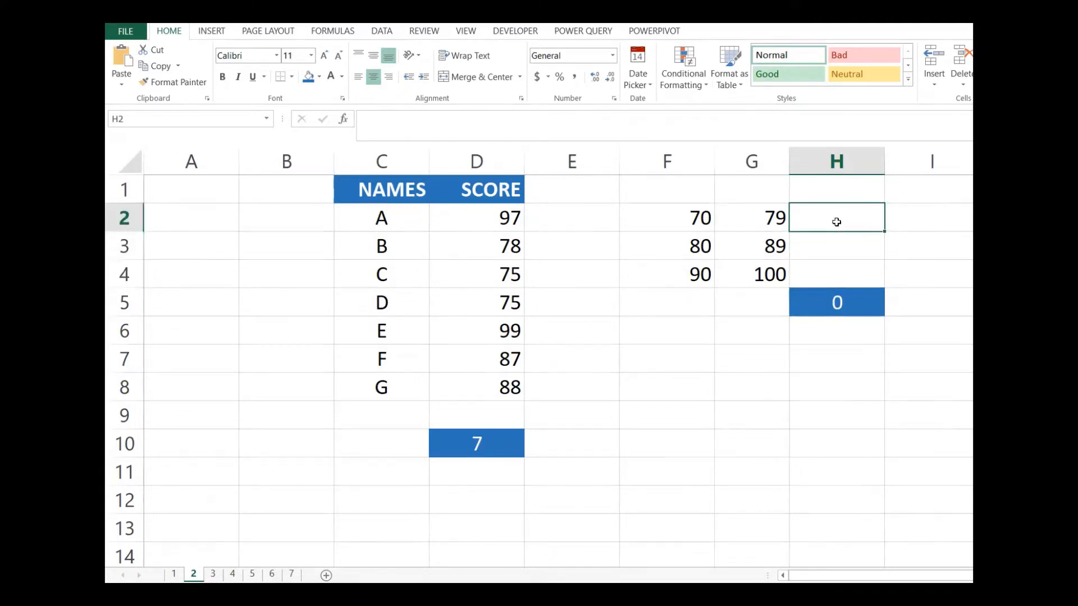
text(=c)
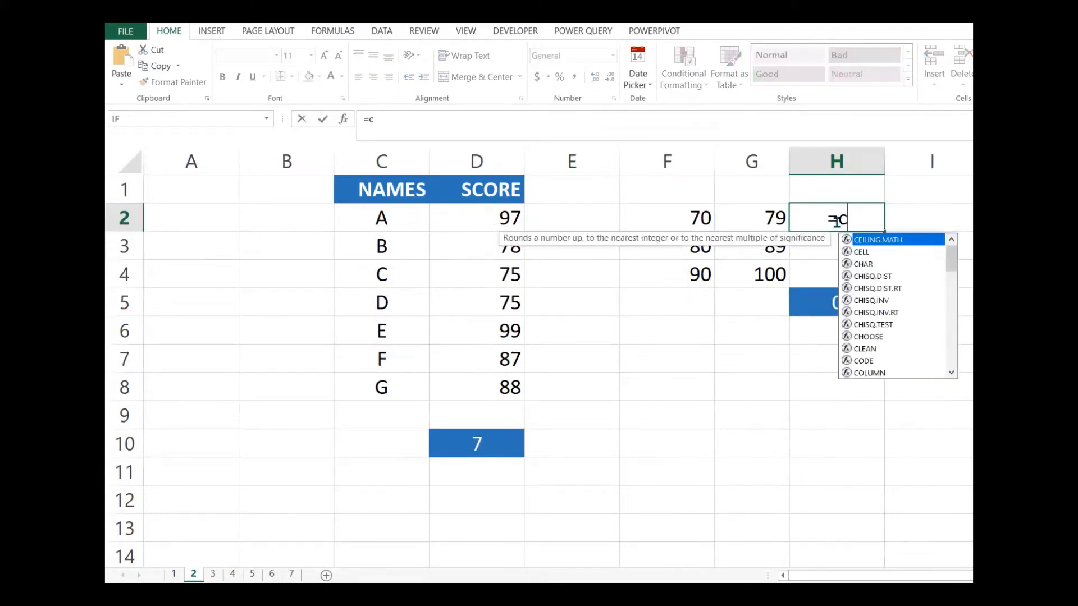
text(ount)
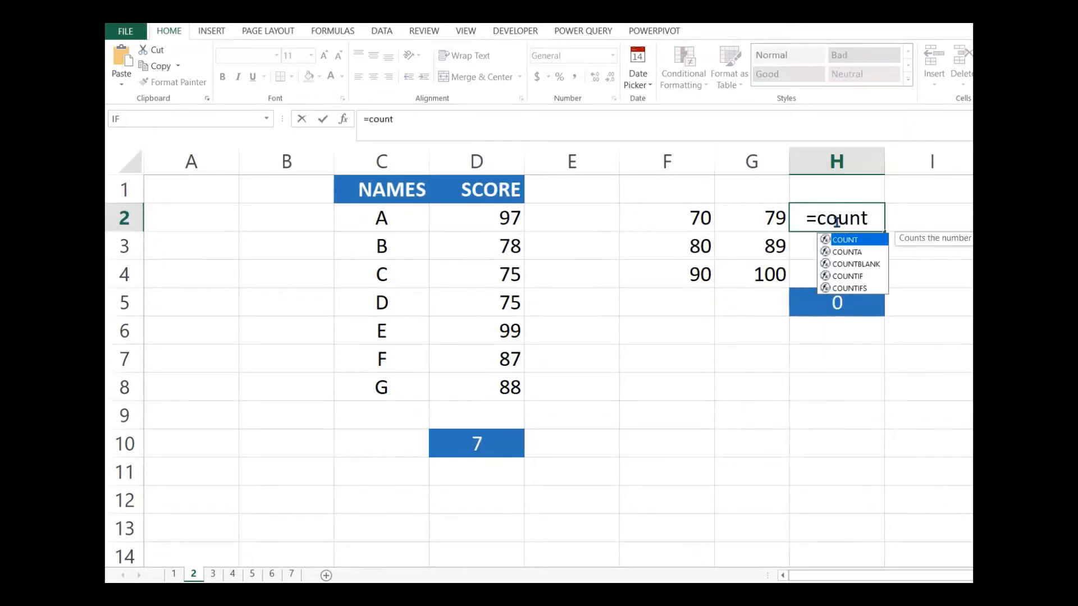
text(ifs()
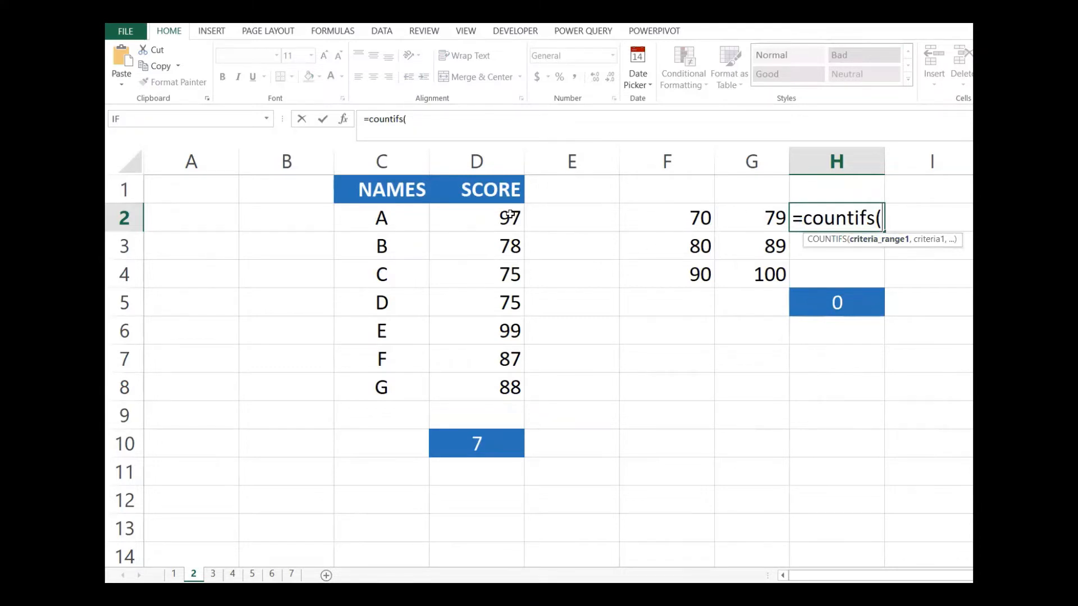
drag(519, 216, 501, 392)
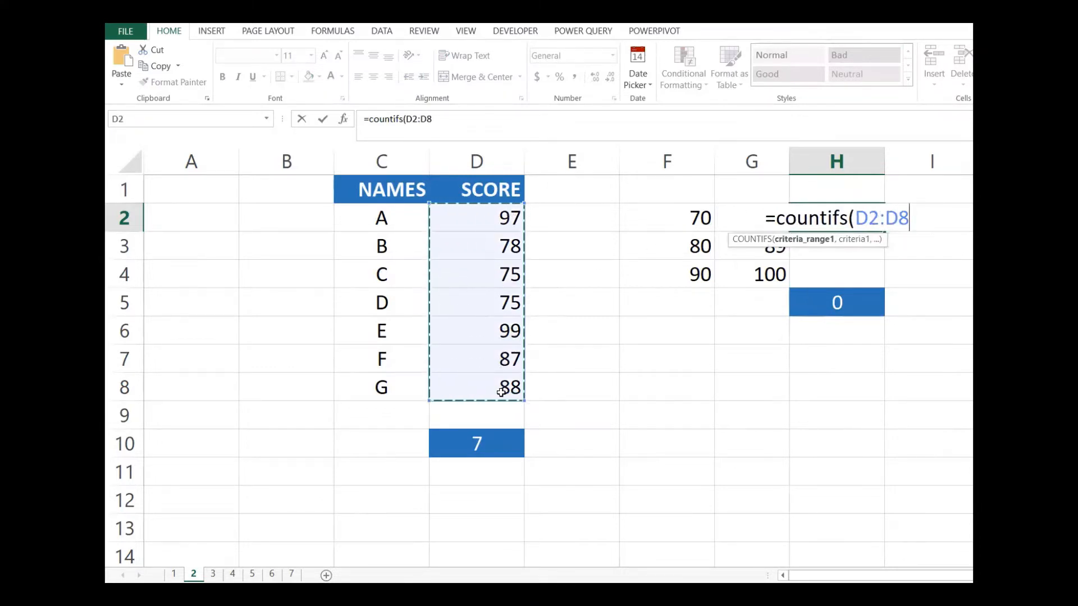
key(F4)
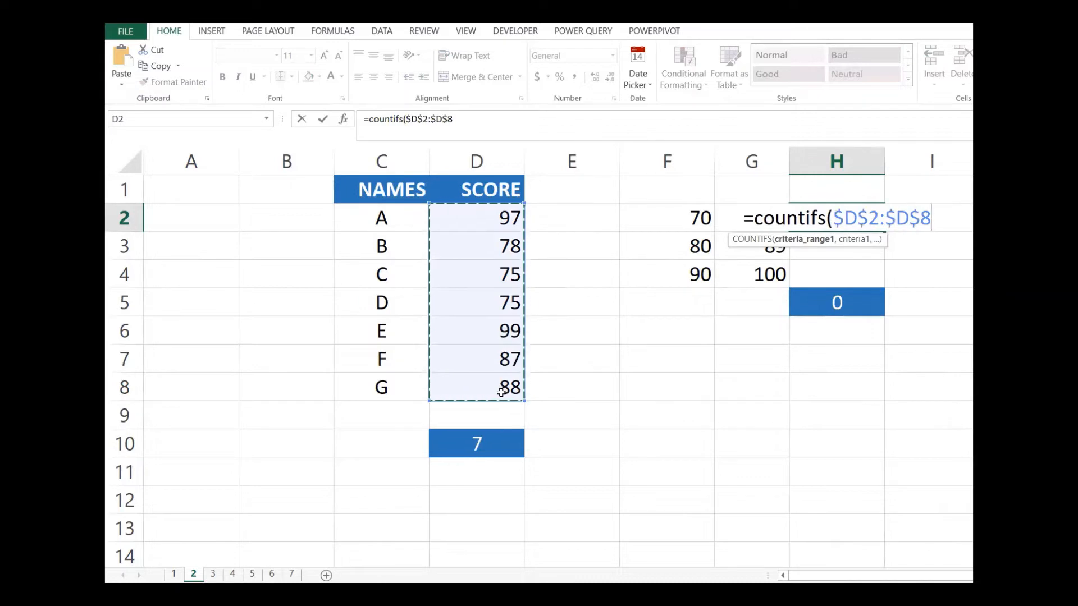
- Add the first criterion ">="&F2 to the COUNTIFS formula in H2, followed by a comma for the second pair
text(,)
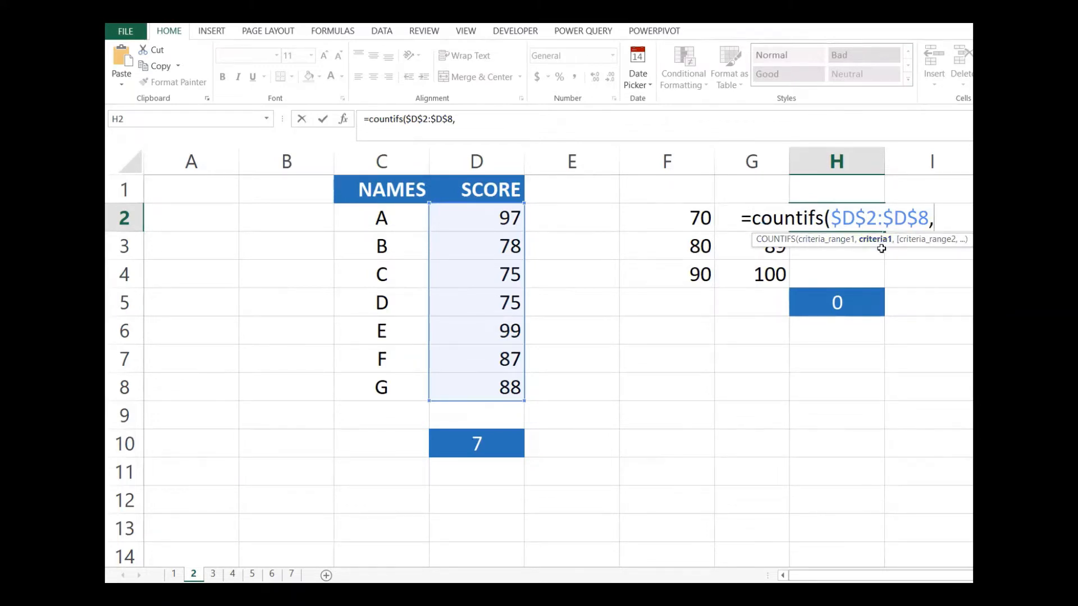
text(")
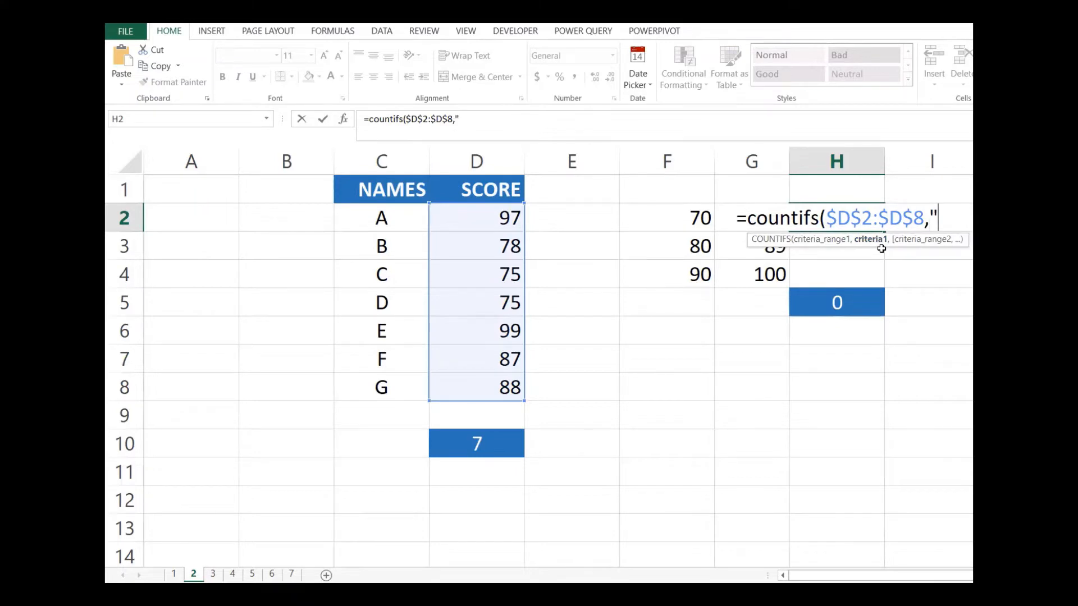
text(>=)
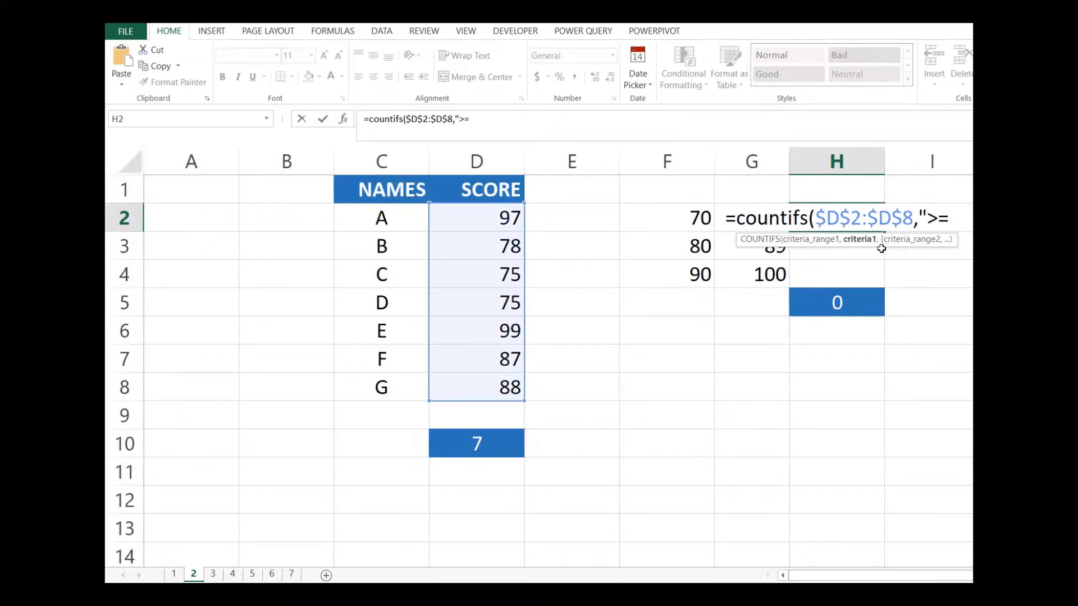
text("&)
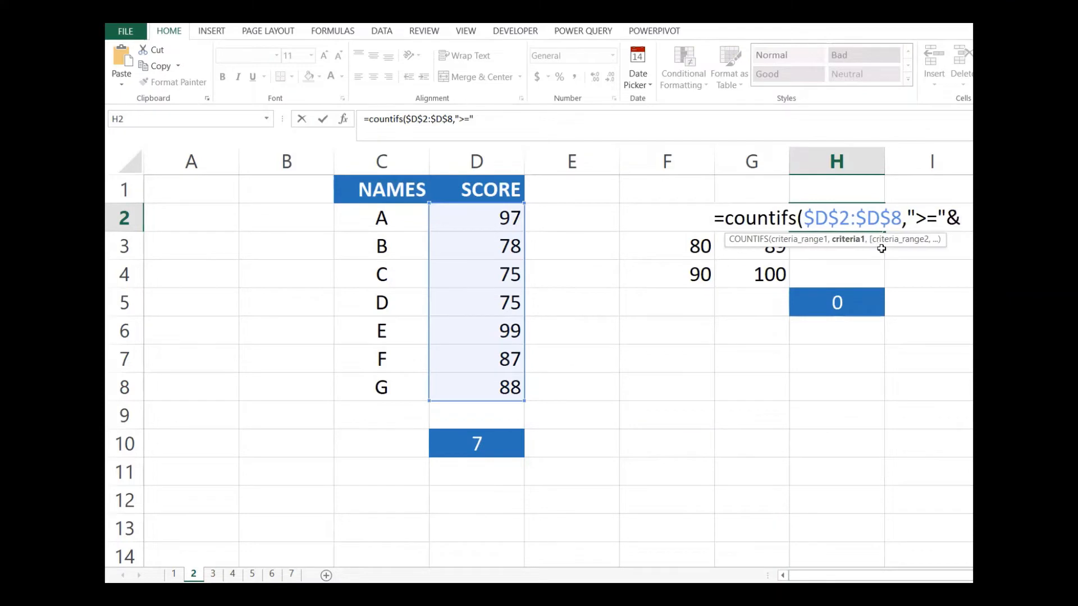
click(676, 241)
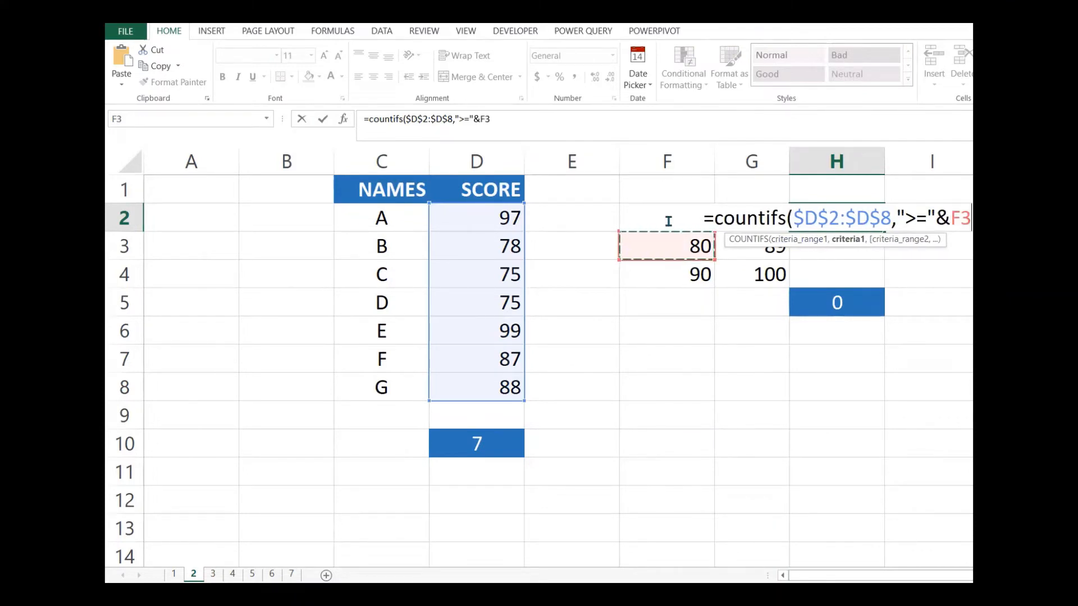
key(BackSpace)
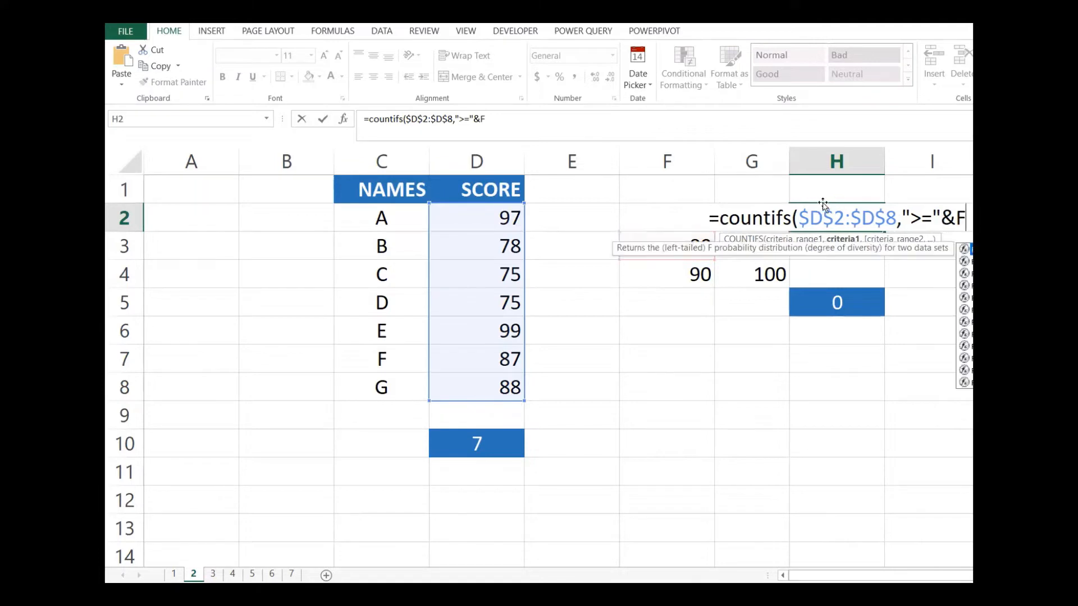
text(2)
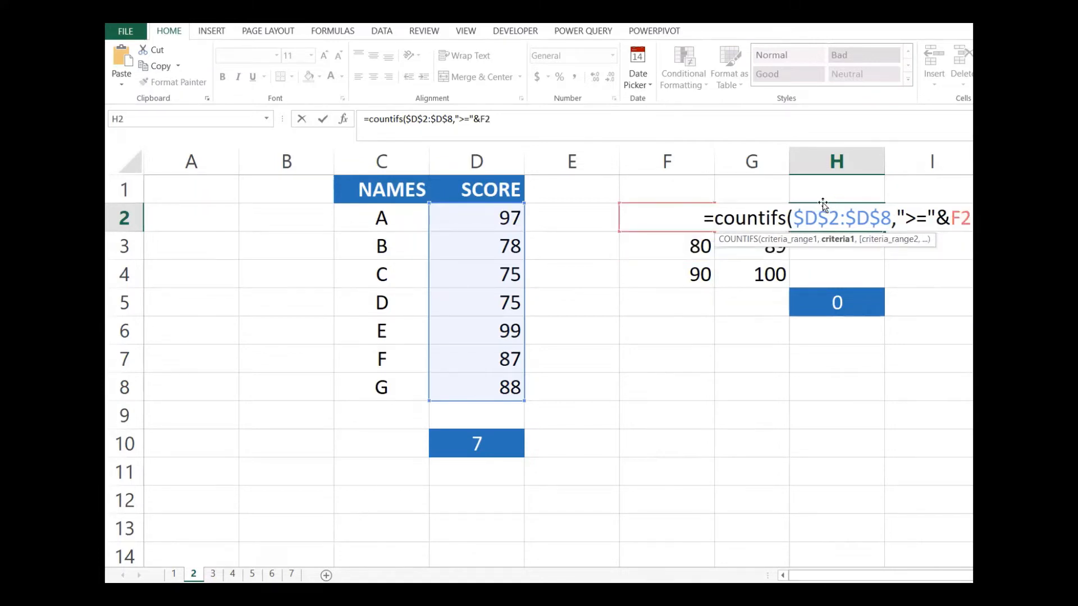
text(,)
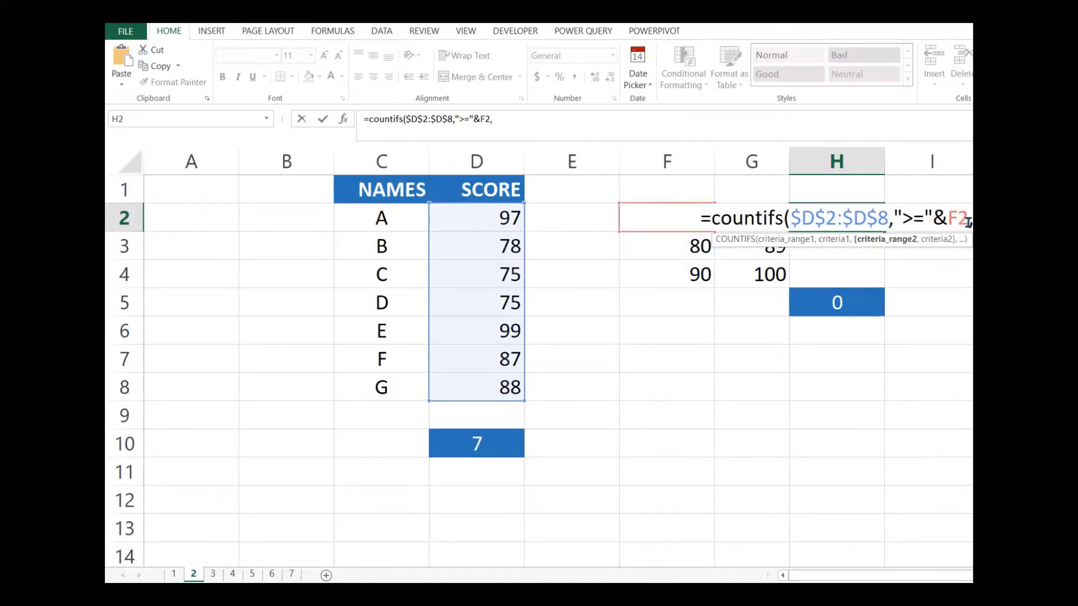
- Duplicate the first range and criterion, $D$2:$D$8,">="&F2, as the second pair of arguments in the H2 formula
drag(969, 222, 794, 219)
key(ctrl+c)
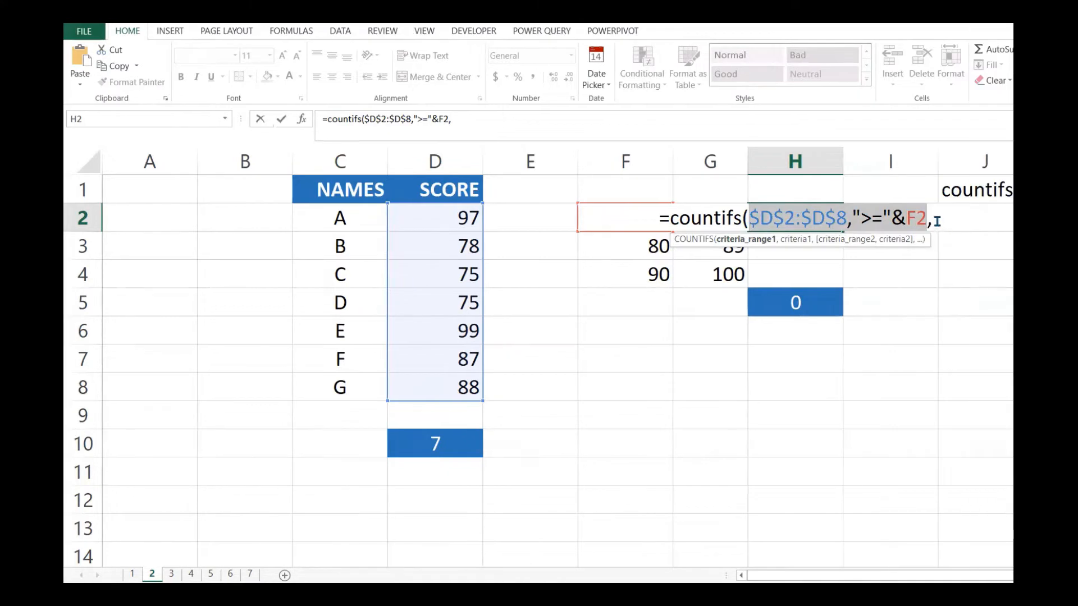
key(End)
key(ctrl+v)
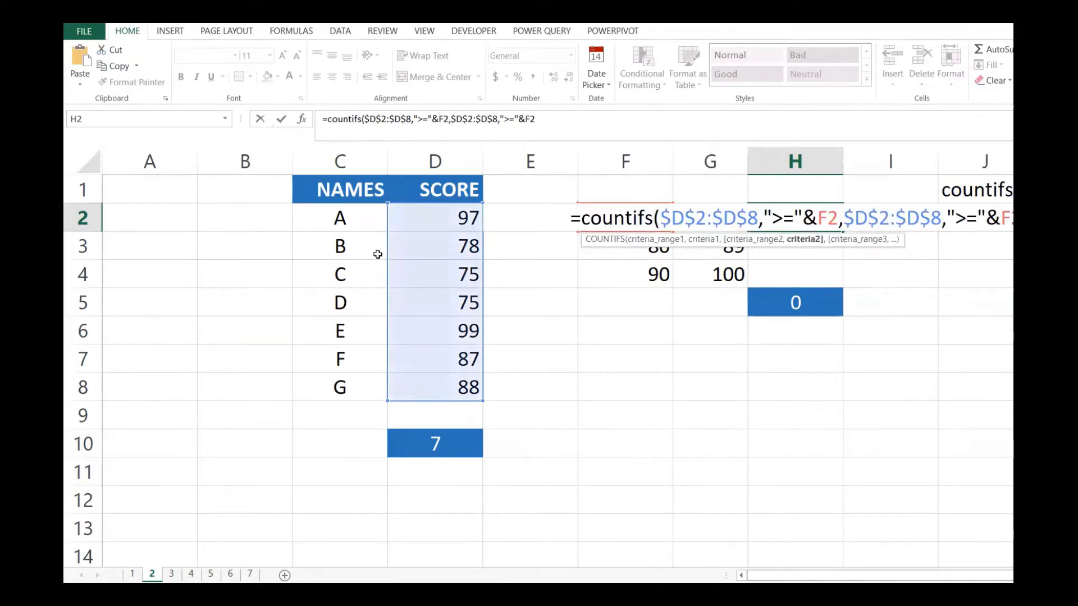
- Change the second criterion to "<="&G2, then close and enter the COUNTIFS formula in H2
click(966, 217)
key(BackSpace)
text(<)
key(BackSpace)
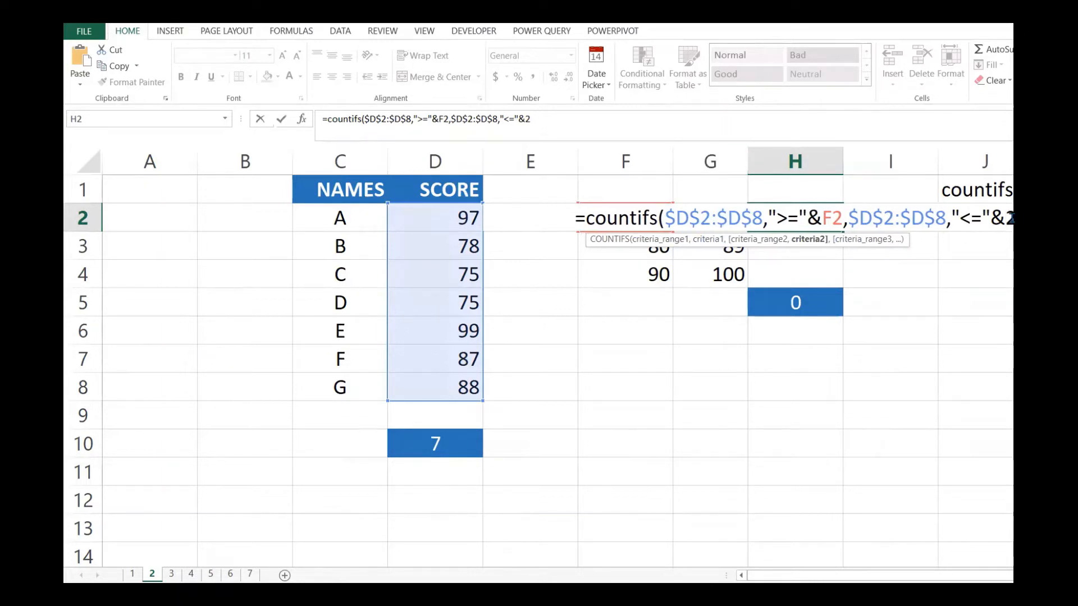
text(g)
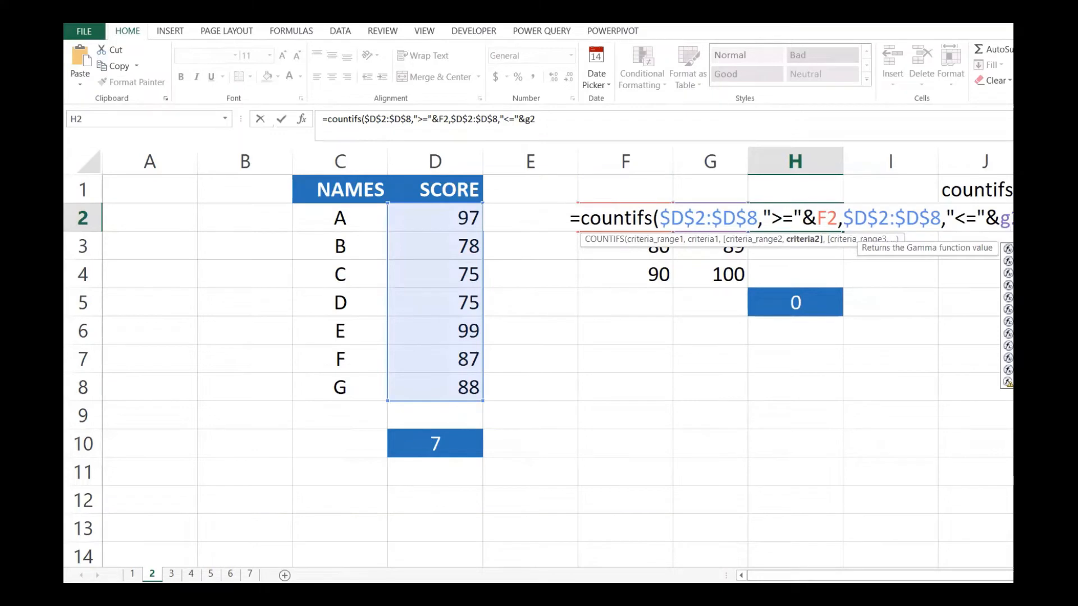
click(581, 123)
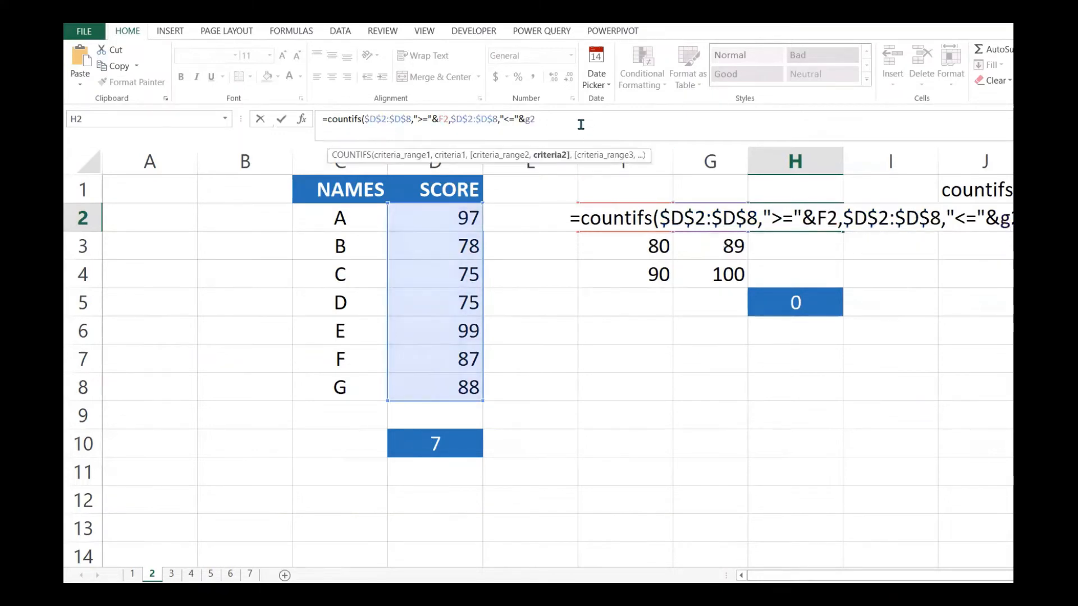
text())
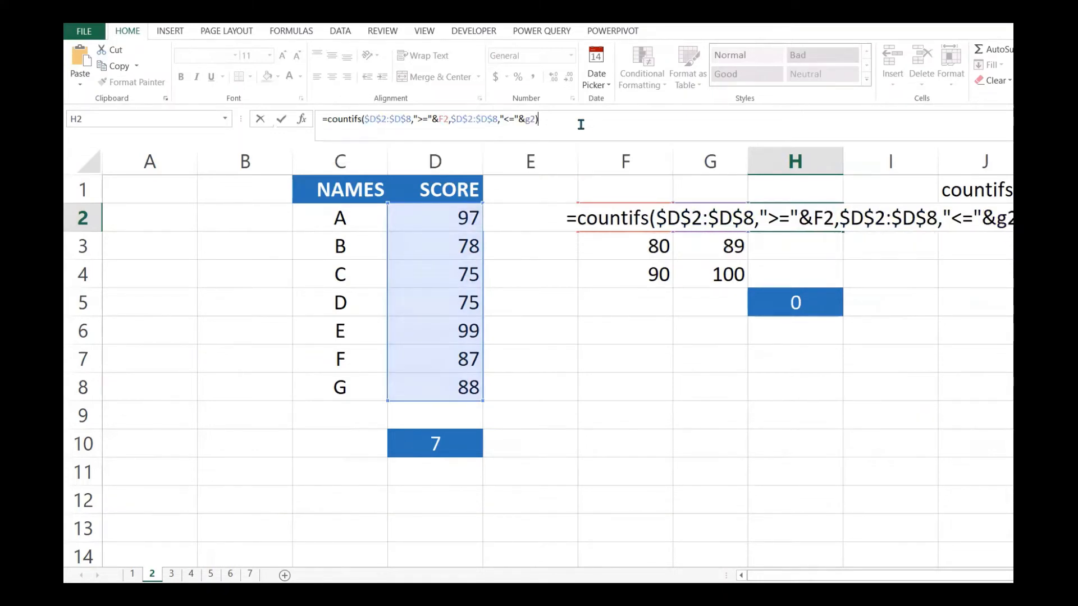
key(Return)
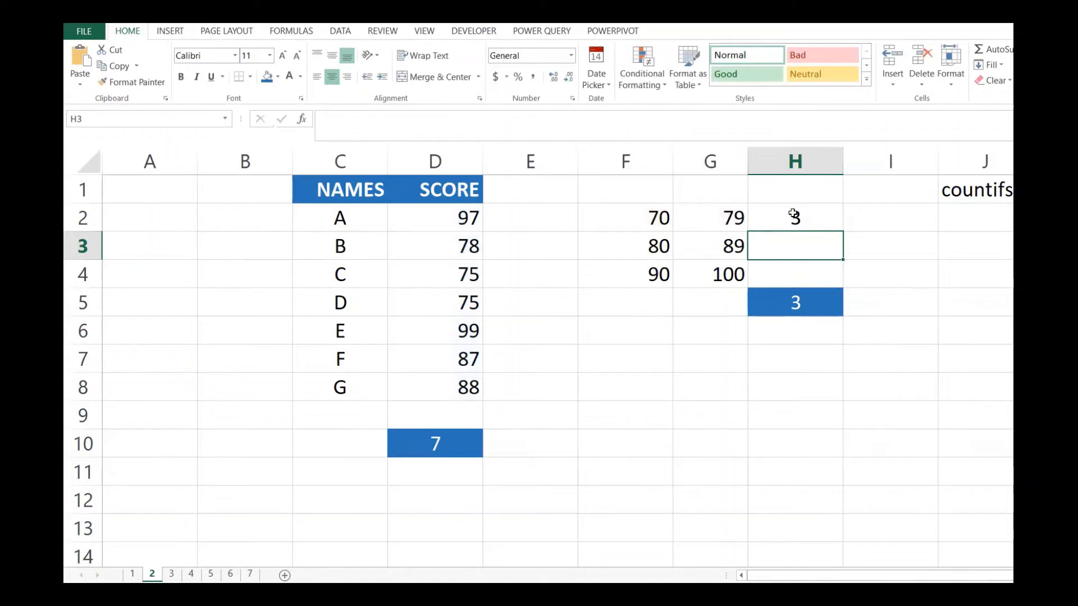
- Check the count in H2 against the scores in column D that fall between the limits in F2 and G2
click(794, 217)
drag(651, 213, 719, 214)
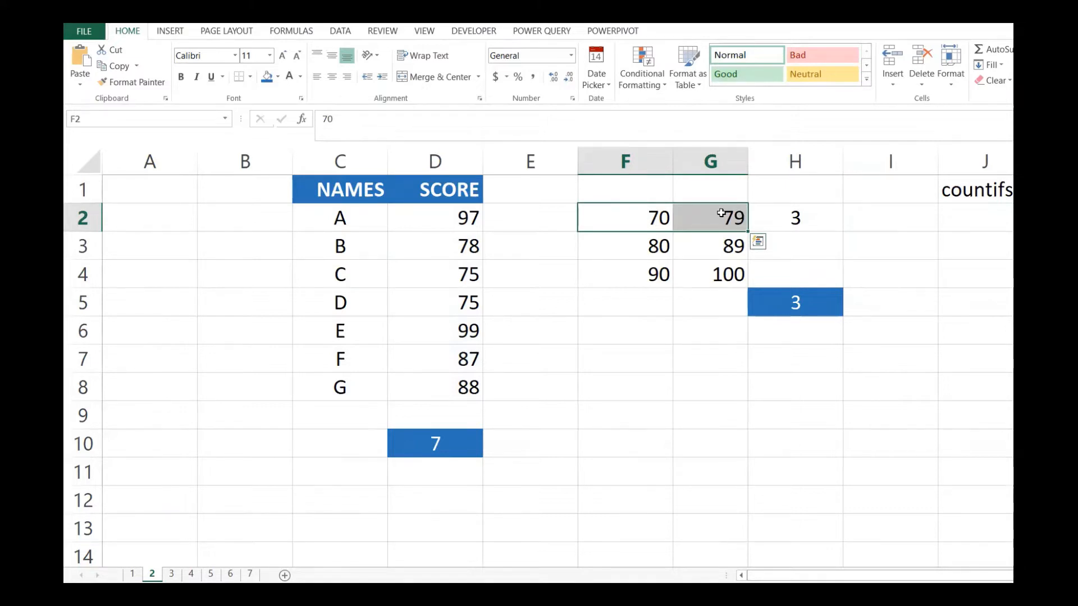
click(534, 291)
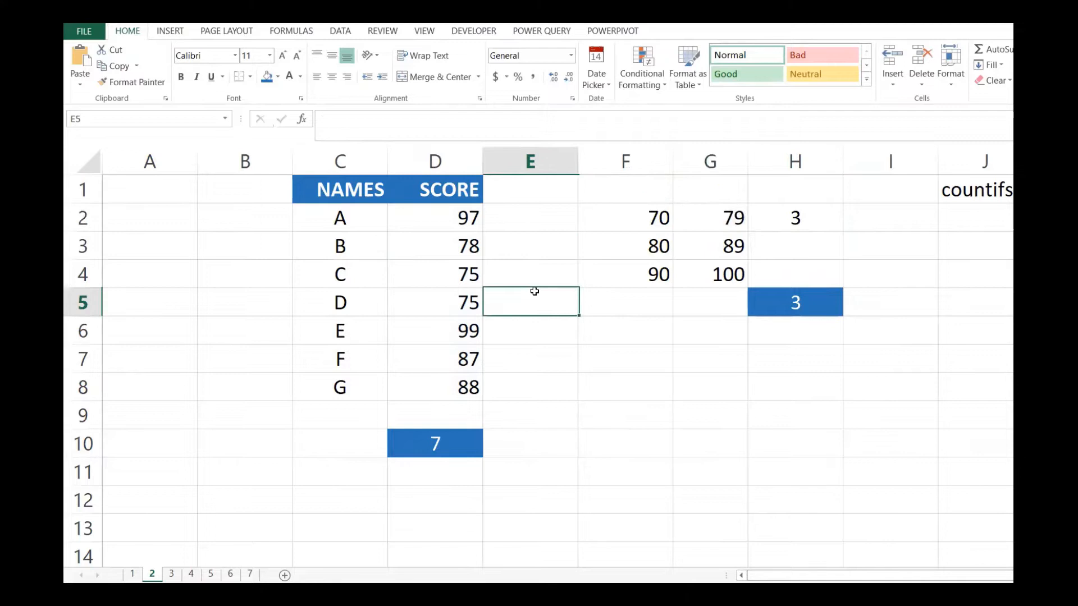
click(556, 319)
click(467, 253)
click(478, 271)
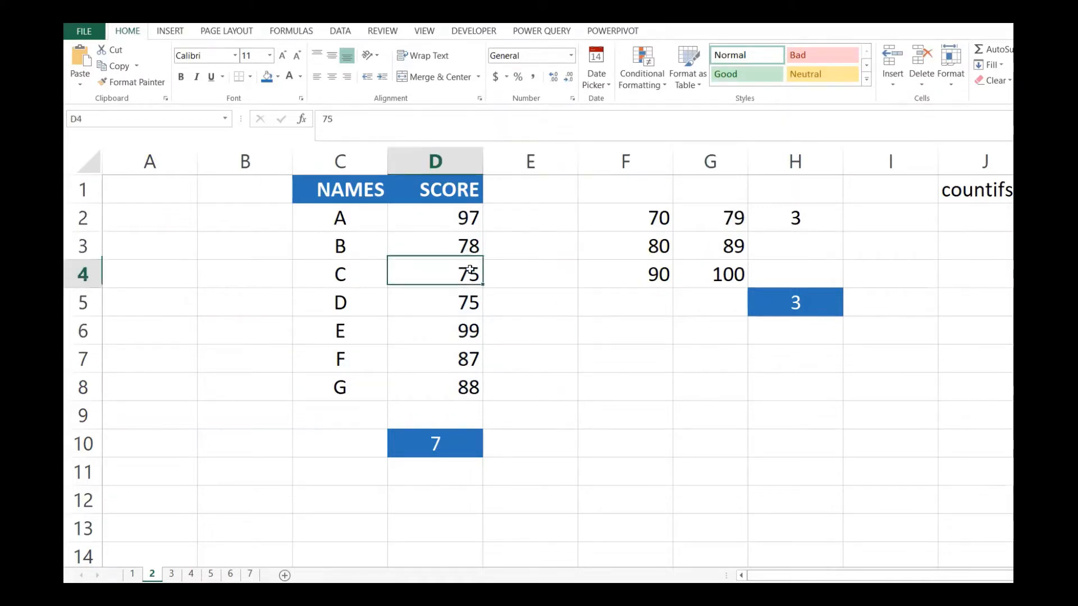
click(455, 303)
drag(467, 247, 445, 300)
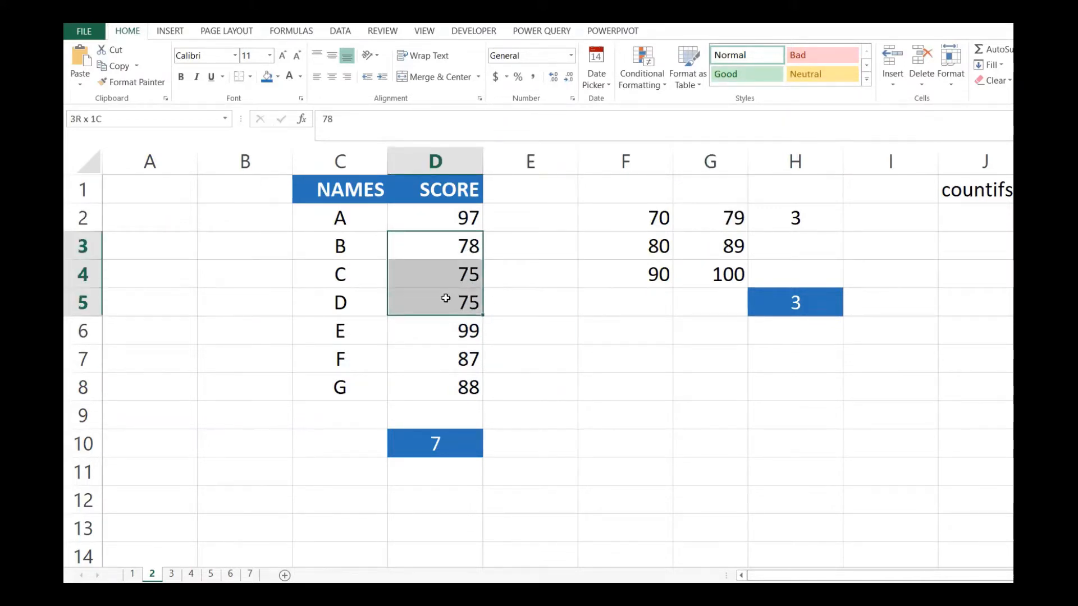
- Fill the COUNTIFS formula from H2 down to H4
click(804, 227)
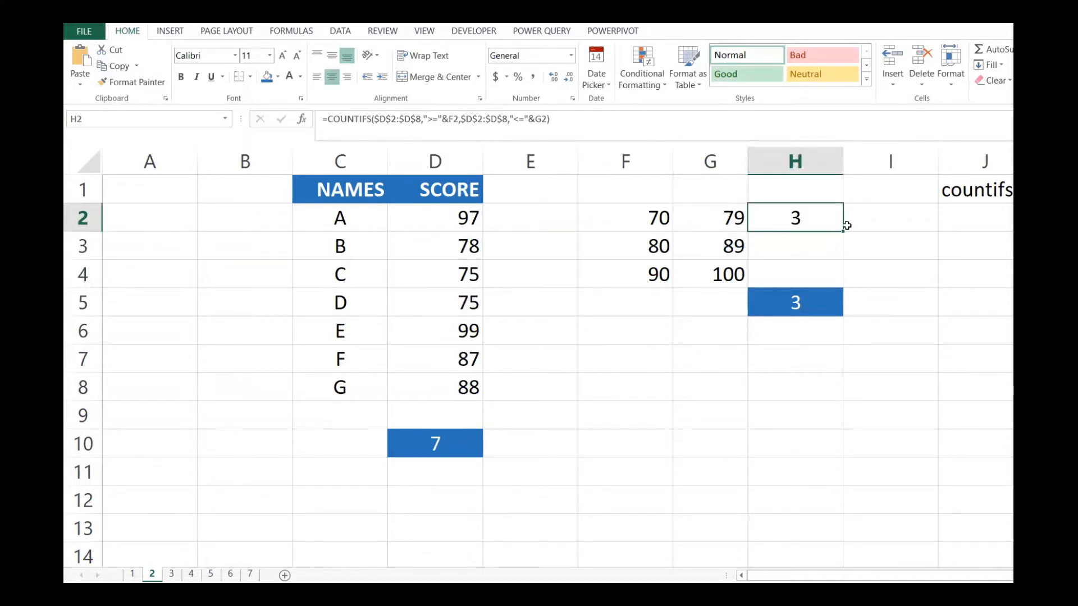
drag(844, 234, 840, 282)
click(847, 269)
click(809, 265)
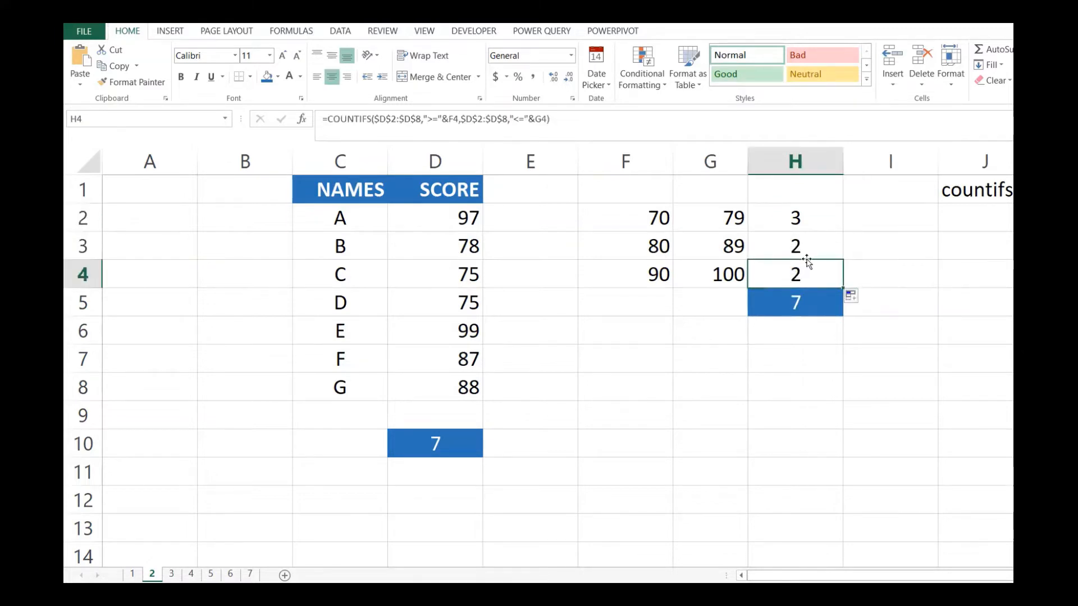
- Check the counts in H3 and H4 against the scores that fall within the limits in F3:G3 and F4:G4
click(671, 242)
click(724, 249)
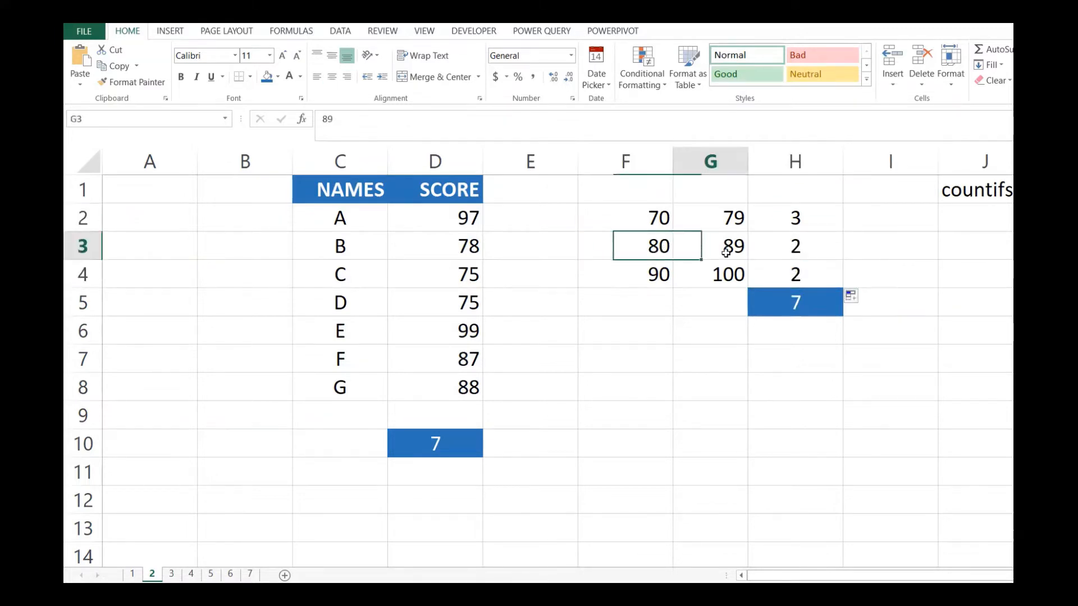
click(780, 247)
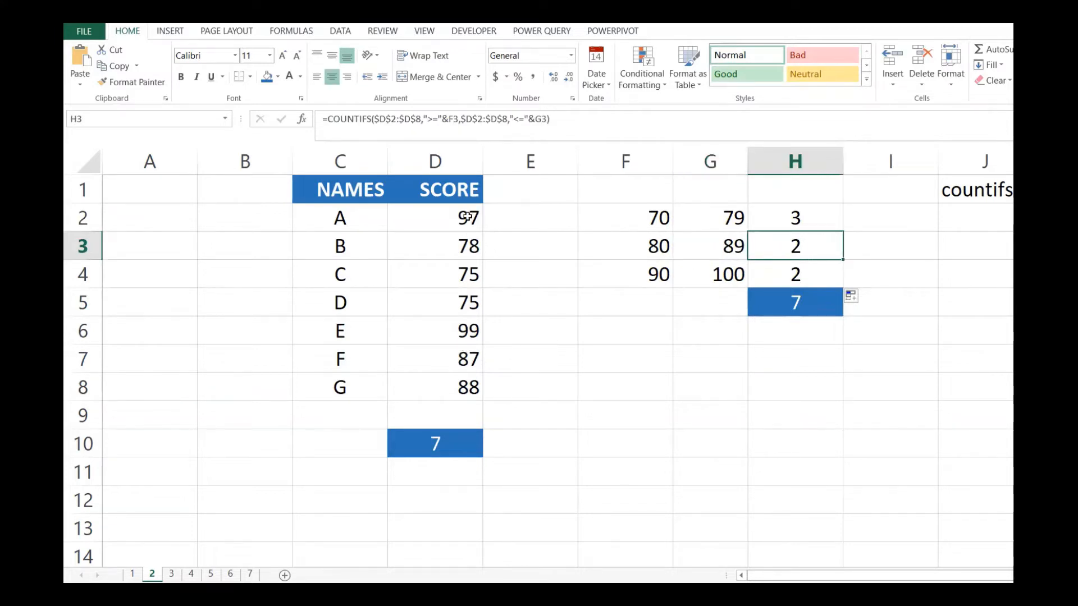
click(460, 364)
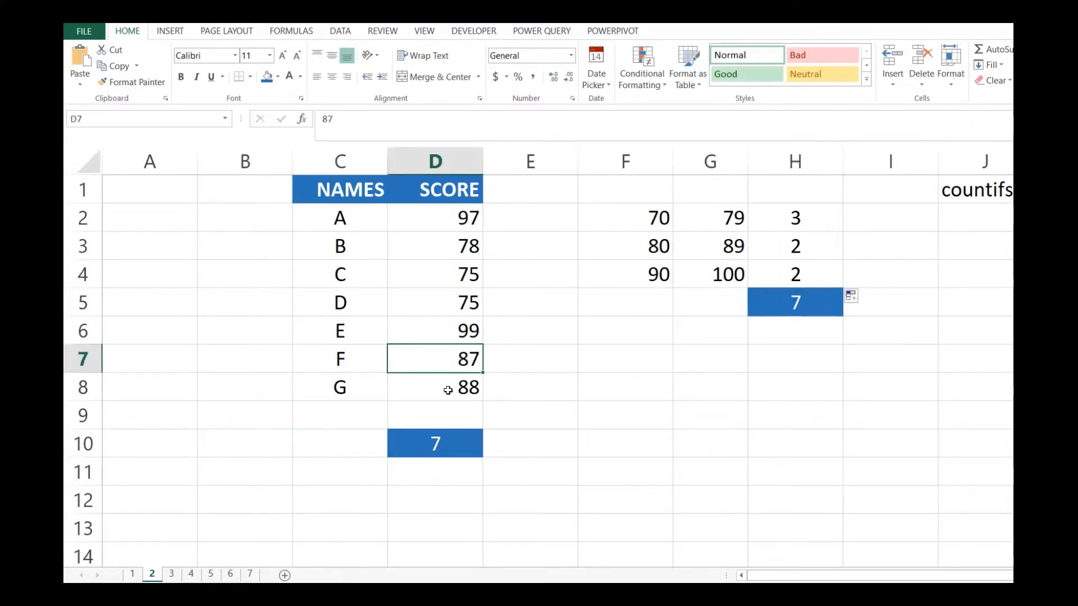
click(458, 391)
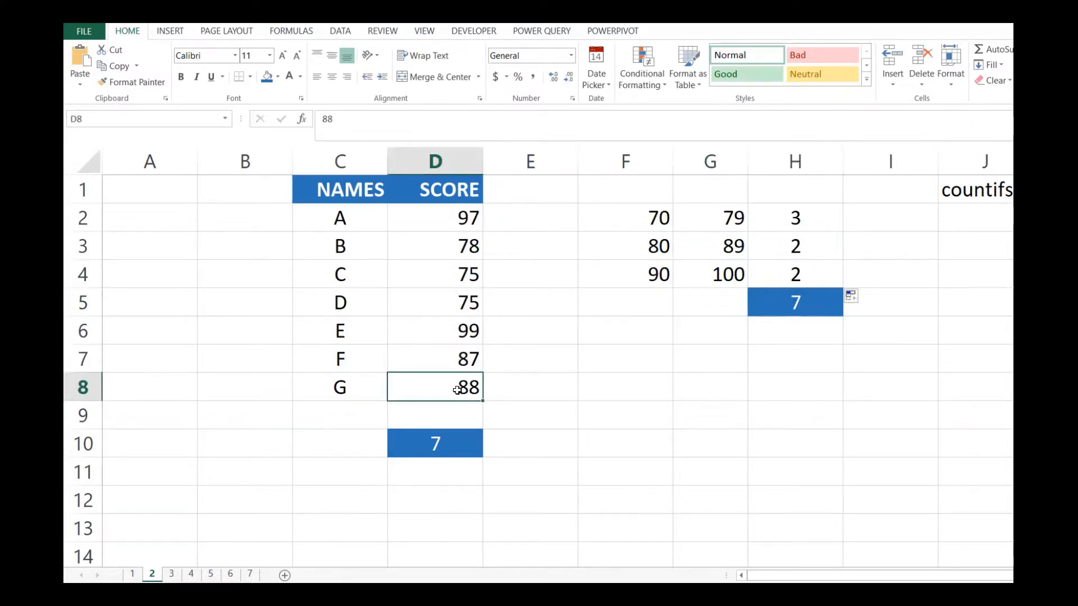
click(665, 273)
click(737, 274)
click(788, 279)
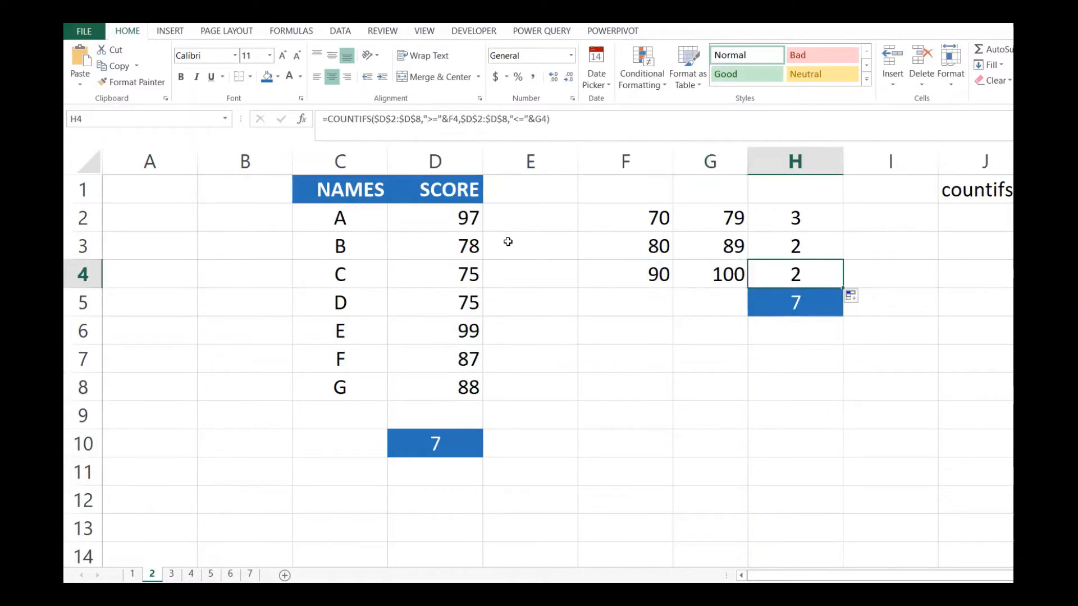
click(471, 220)
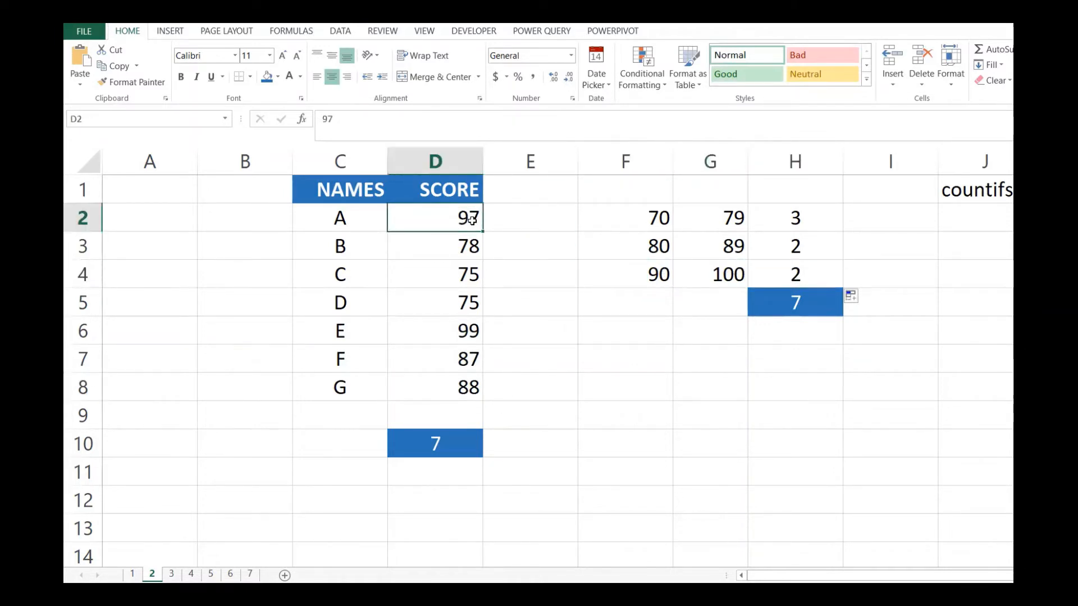
click(471, 325)
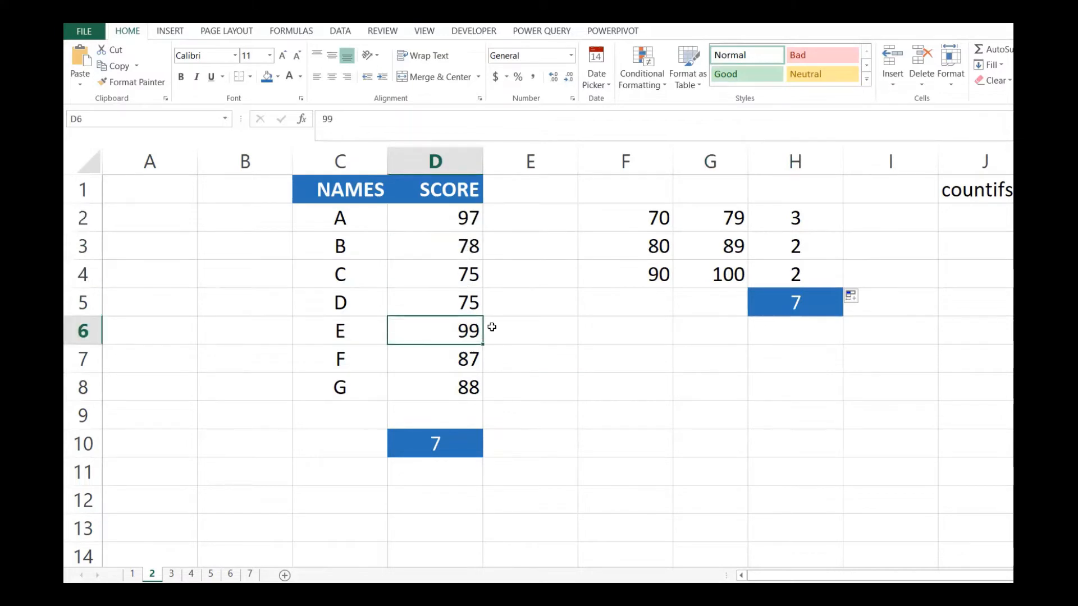
click(781, 281)
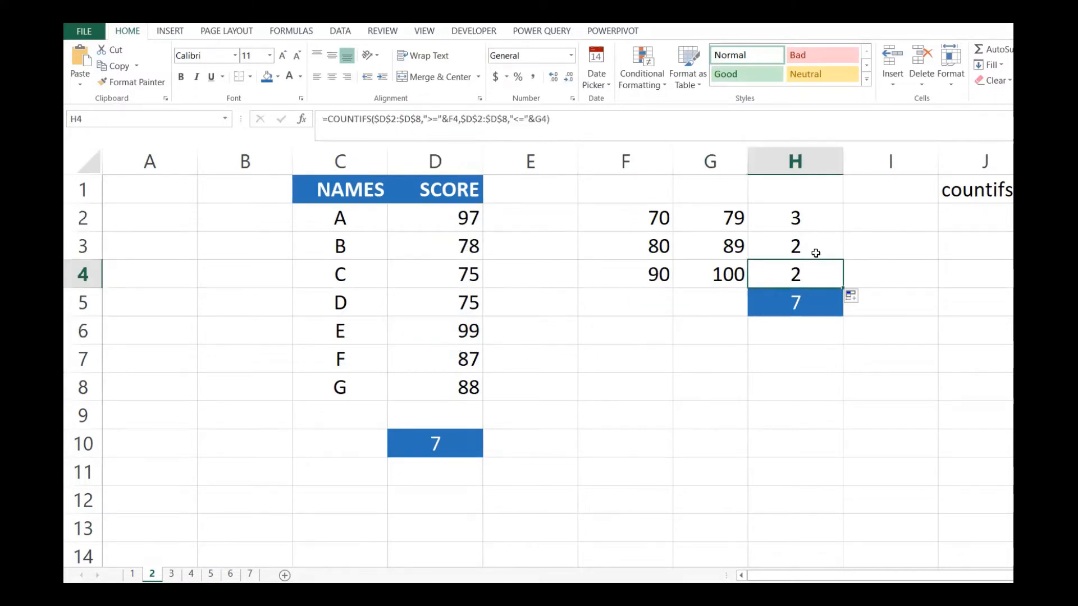
- Compare the total of H2:H4 in H5 with the score count in D10, and review the limits table F2:H5
click(793, 221)
shift+click(797, 270)
click(807, 301)
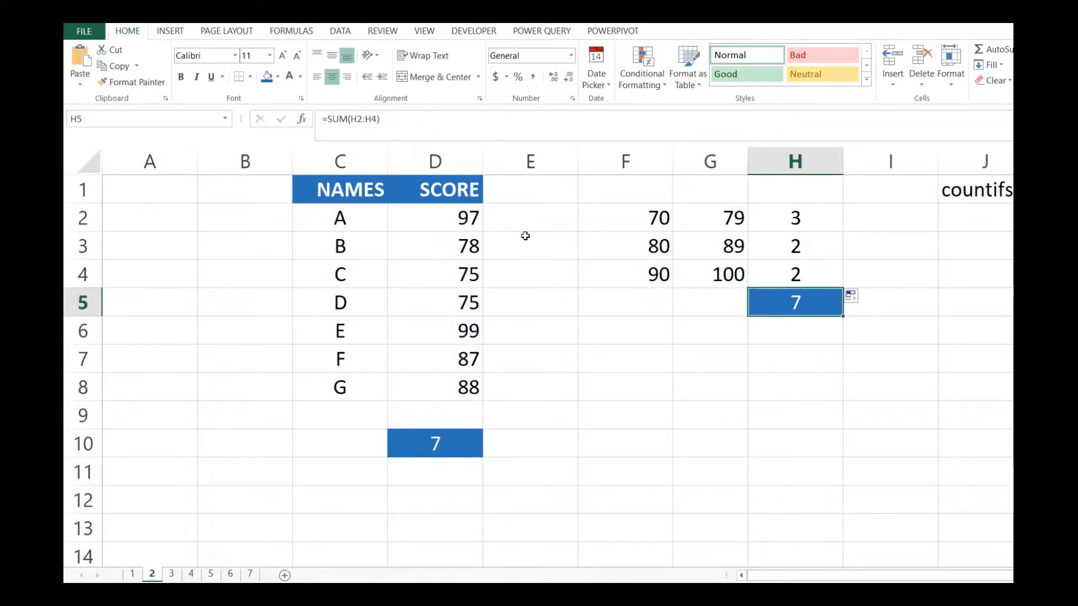
drag(477, 221, 470, 408)
click(458, 440)
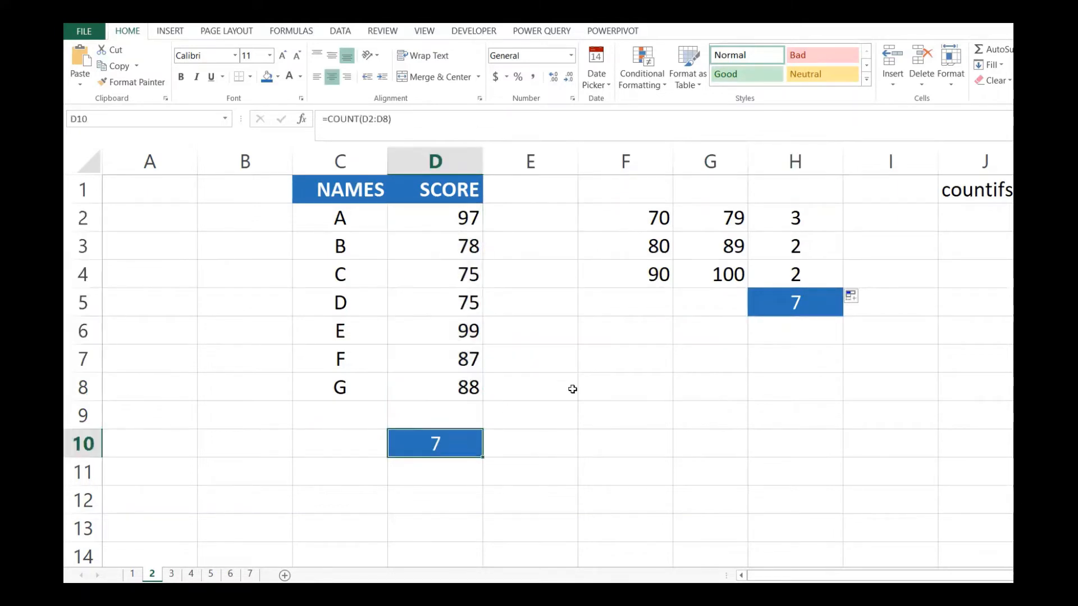
drag(626, 219, 772, 310)
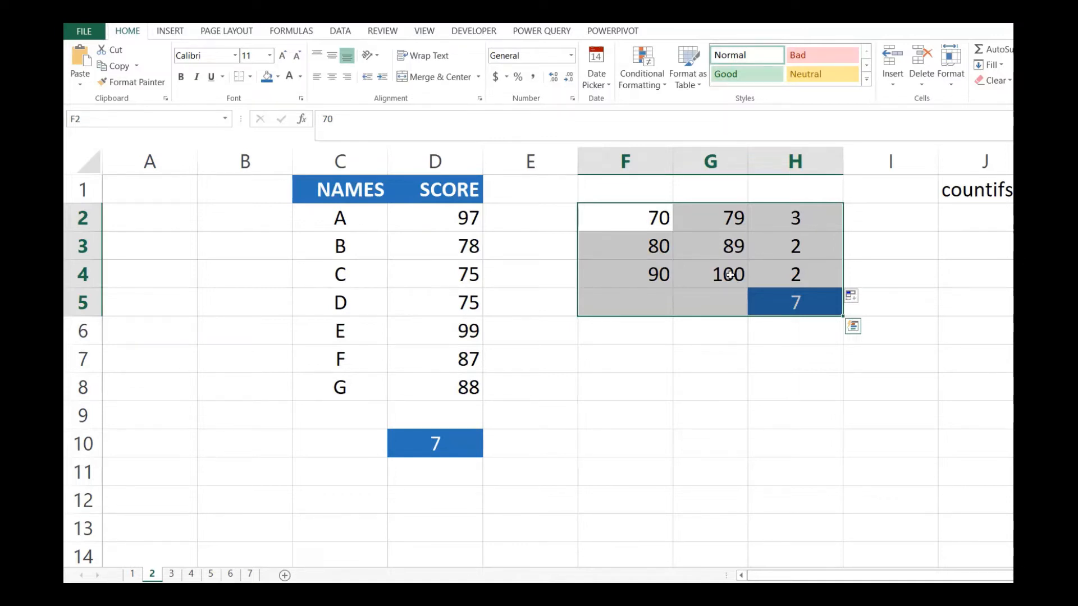
click(815, 222)
click(624, 278)
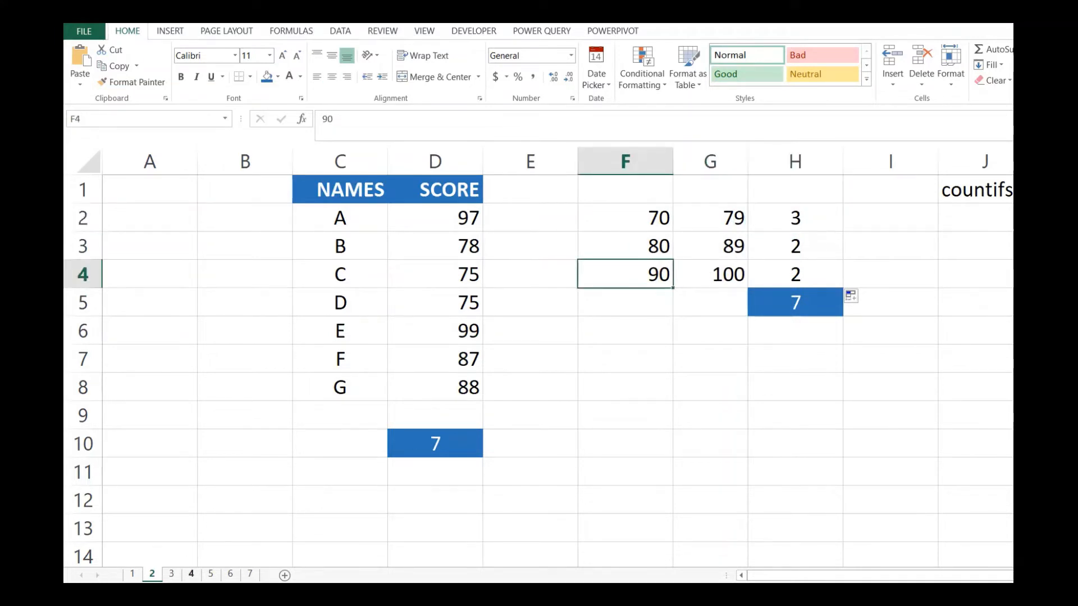
- Switch to sheet 3 and examine the colors listed in E2:E8
click(171, 574)
click(580, 351)
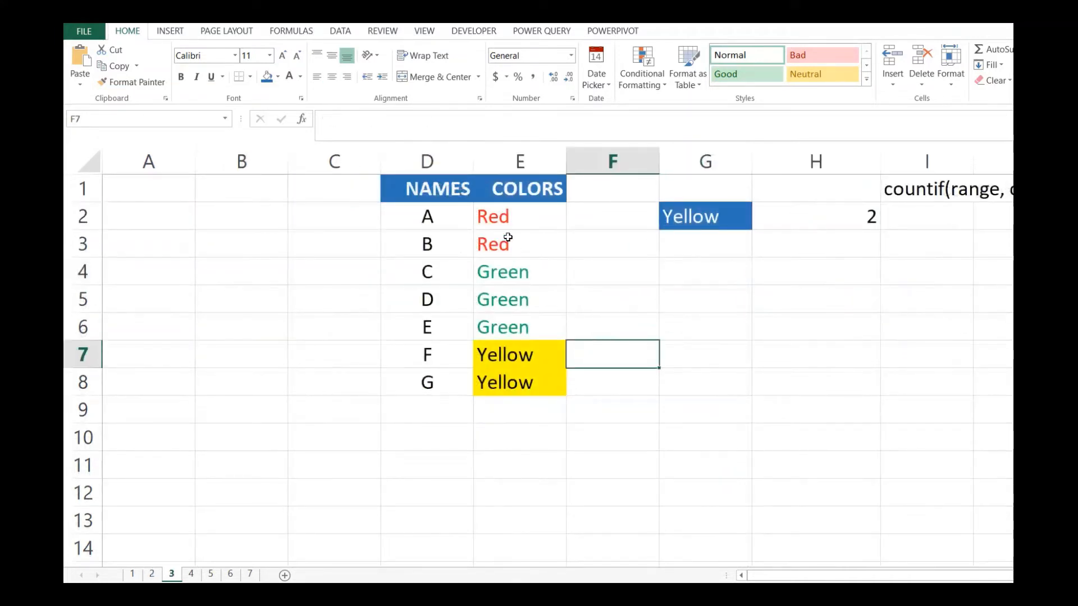
drag(505, 223, 522, 375)
click(678, 318)
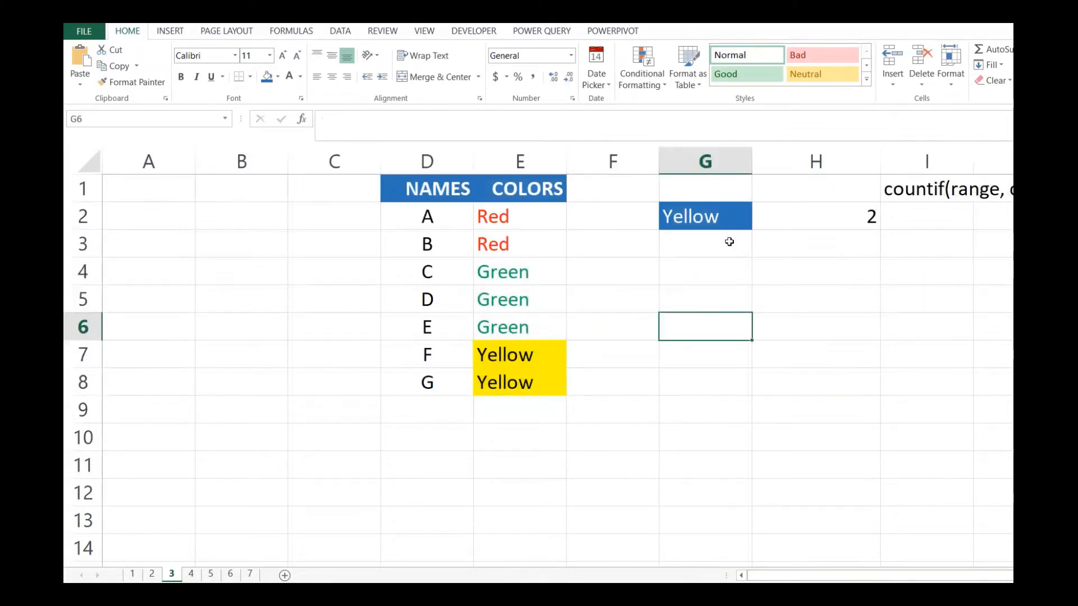
- Review the color criterion in G2 and the existing COUNTIF formula in H2
click(730, 222)
click(807, 216)
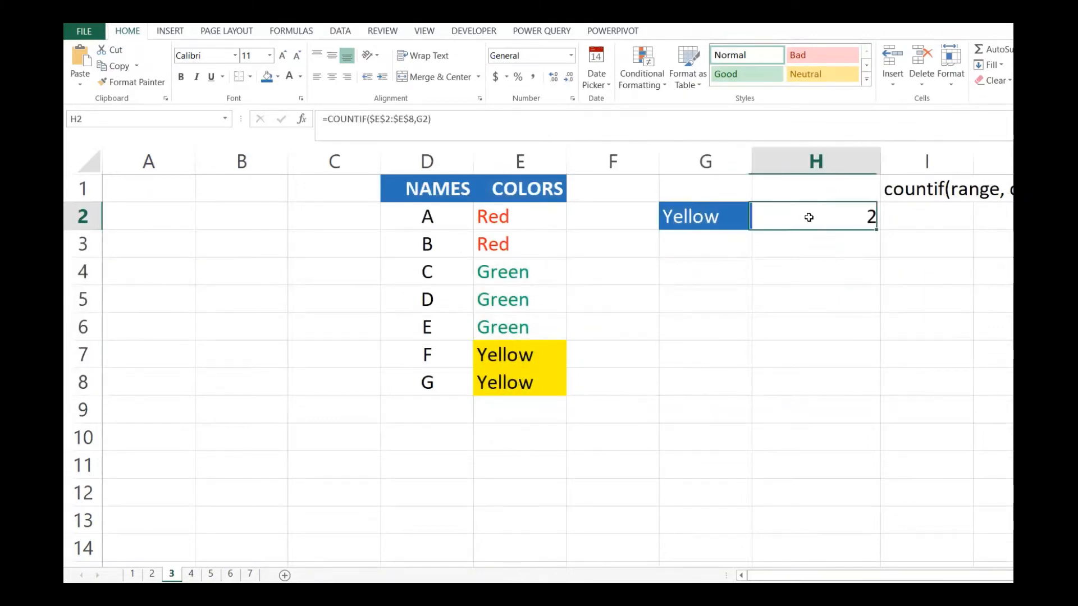
click(666, 256)
click(868, 232)
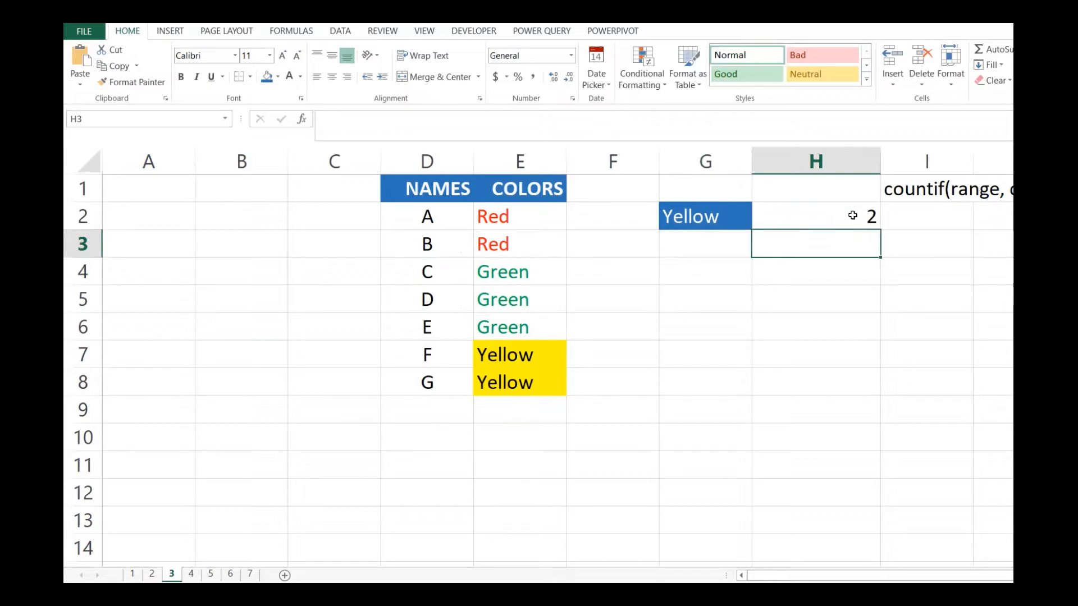
- Re-enter the count formula in H2 as =COUNTIF($E$2:$E$8,G2), with the color range locked as absolute
click(826, 217)
key(F2)
key(Escape)
text(=)
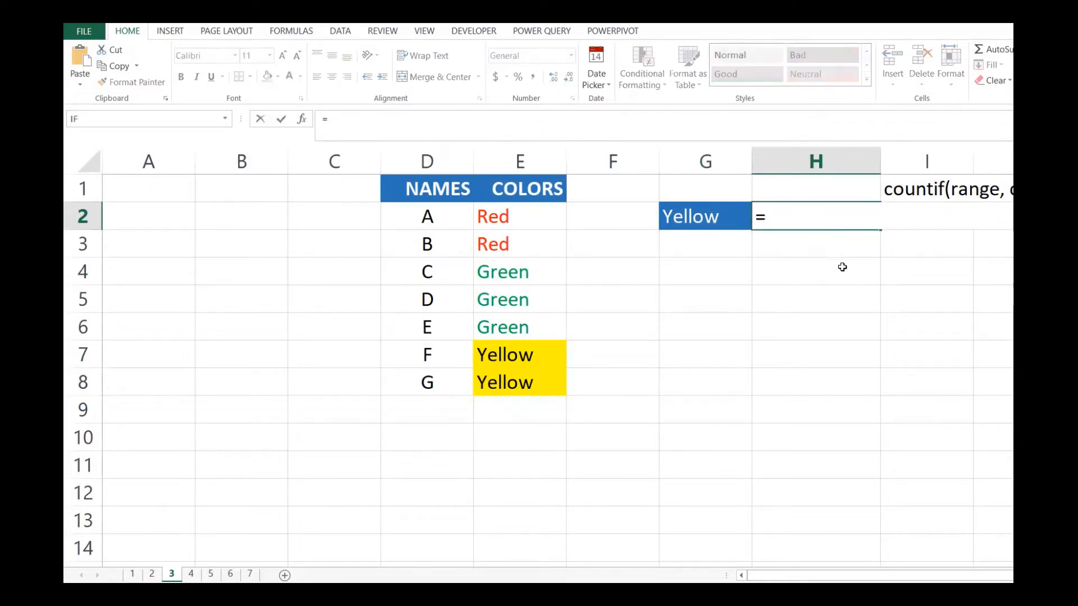
text(countif)
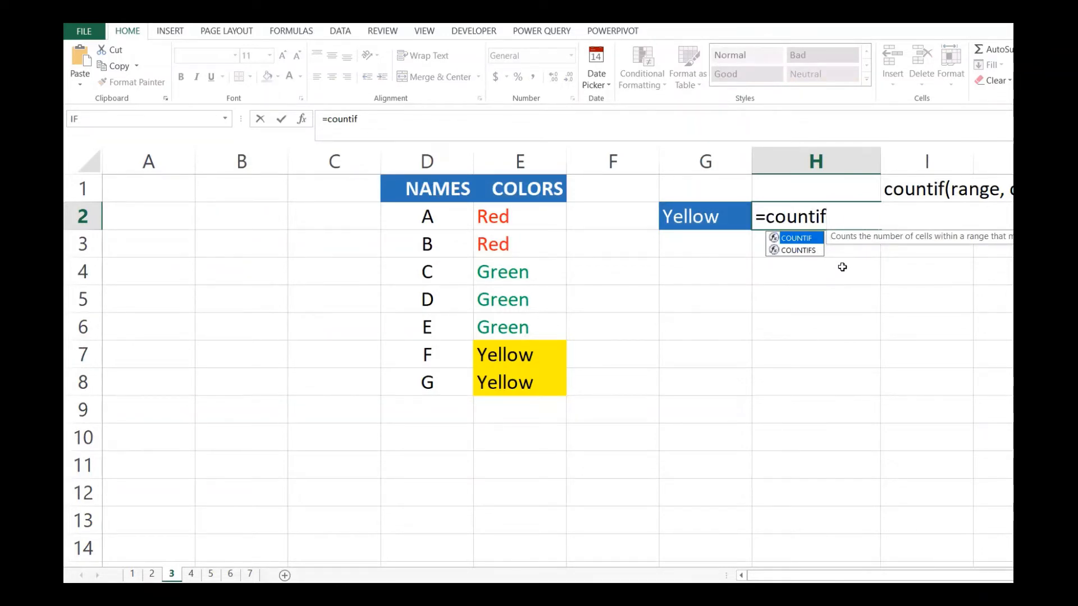
text(()
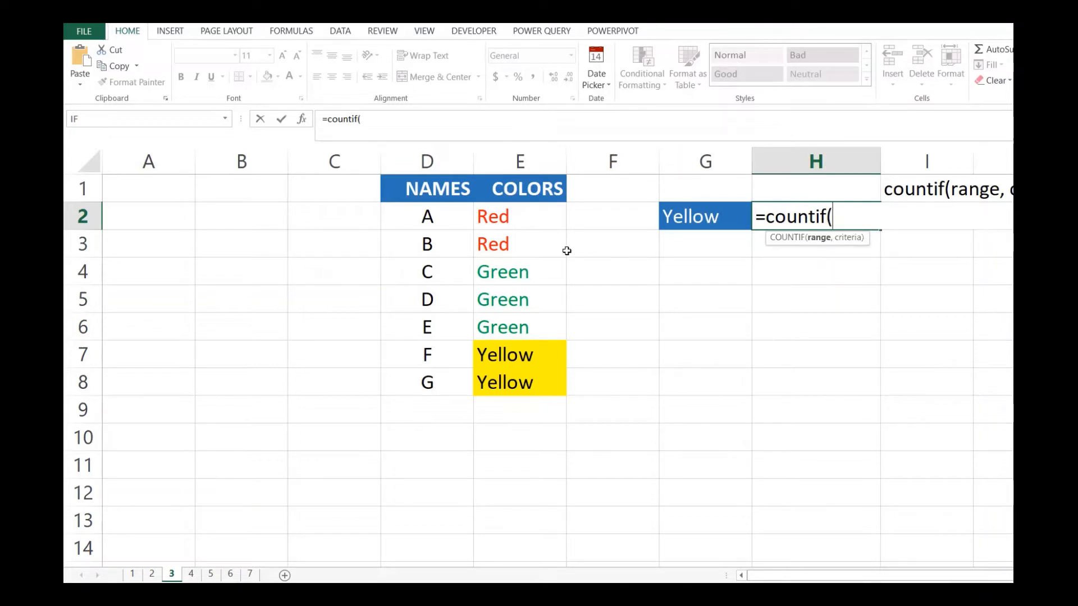
drag(520, 215, 520, 385)
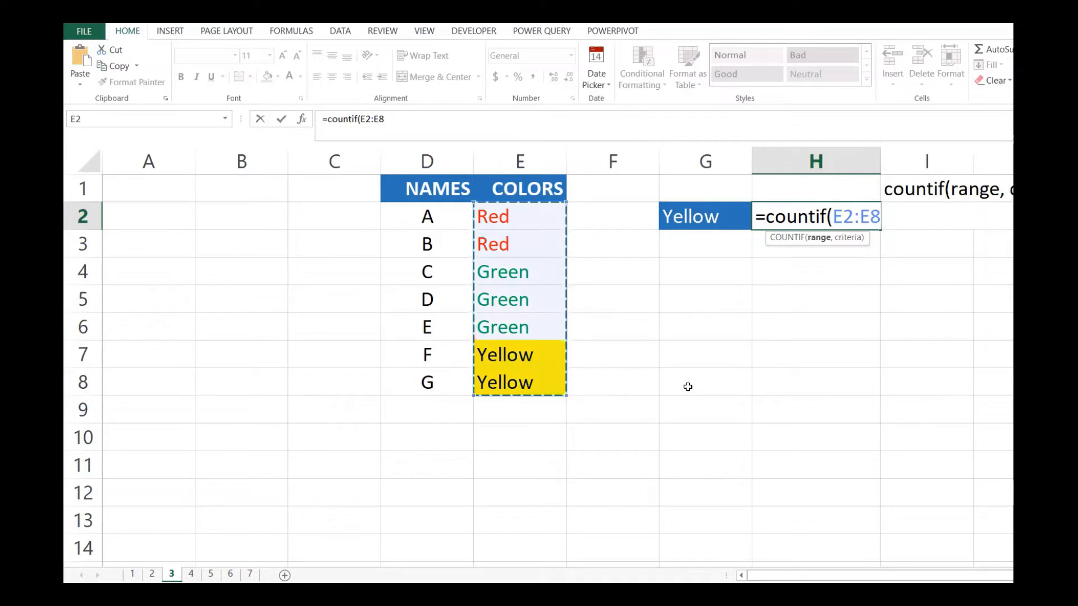
key(F4)
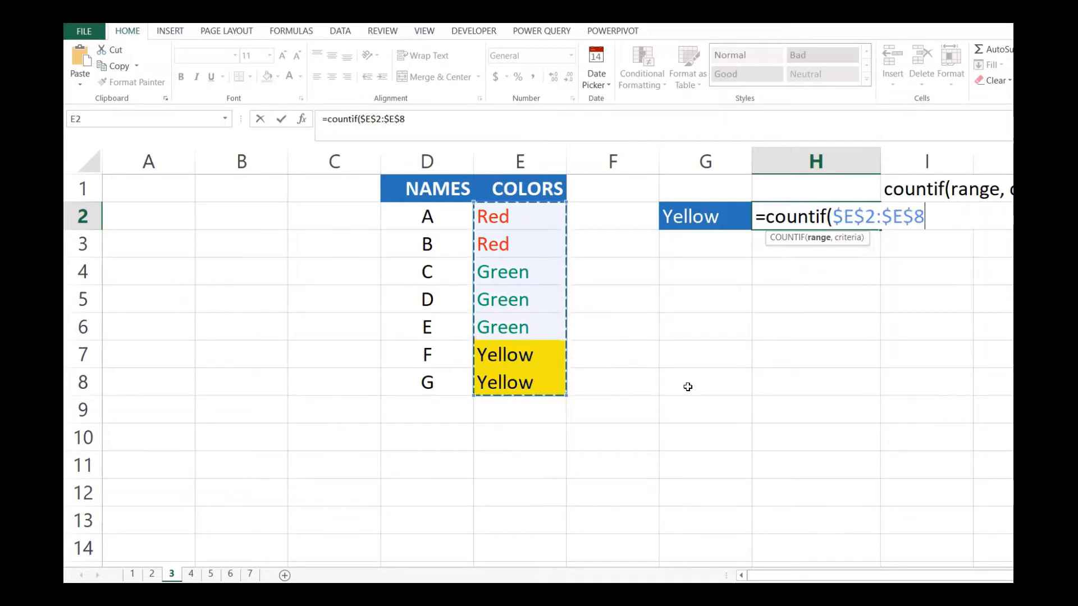
text(,)
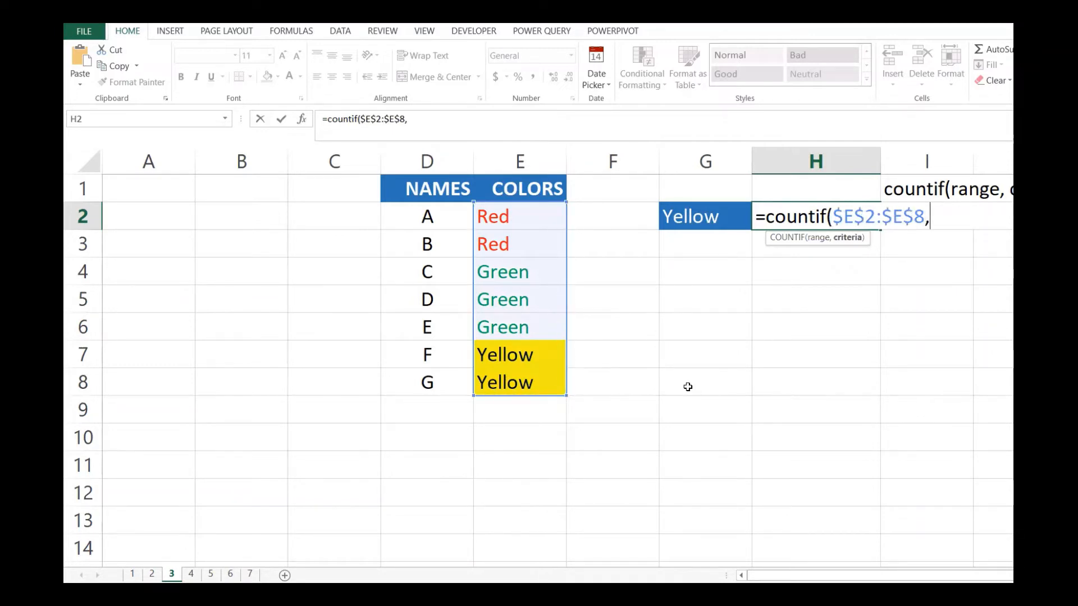
click(688, 210)
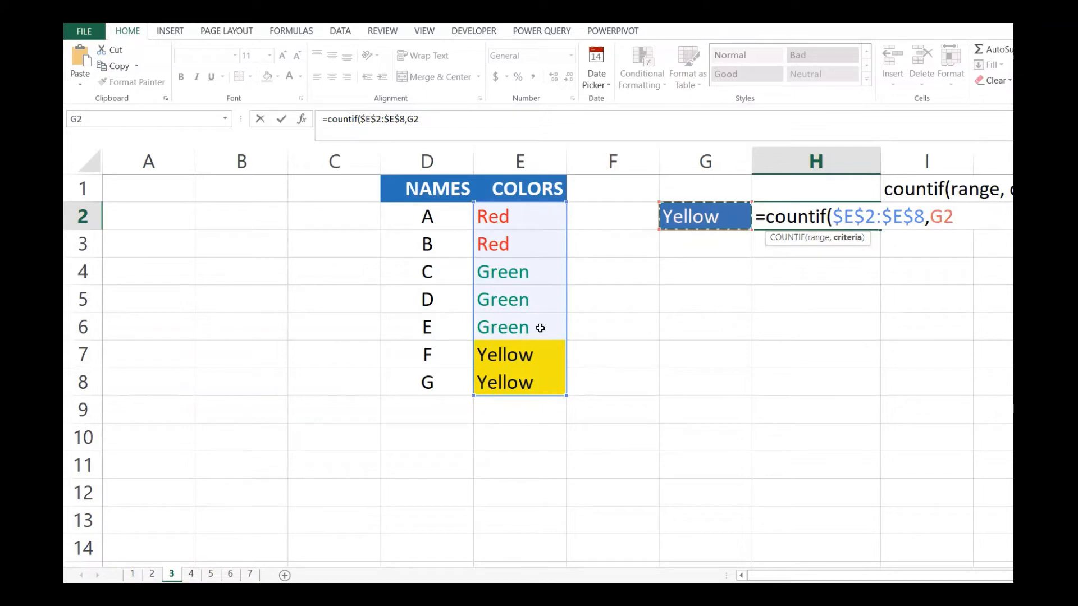
text())
key(Return)
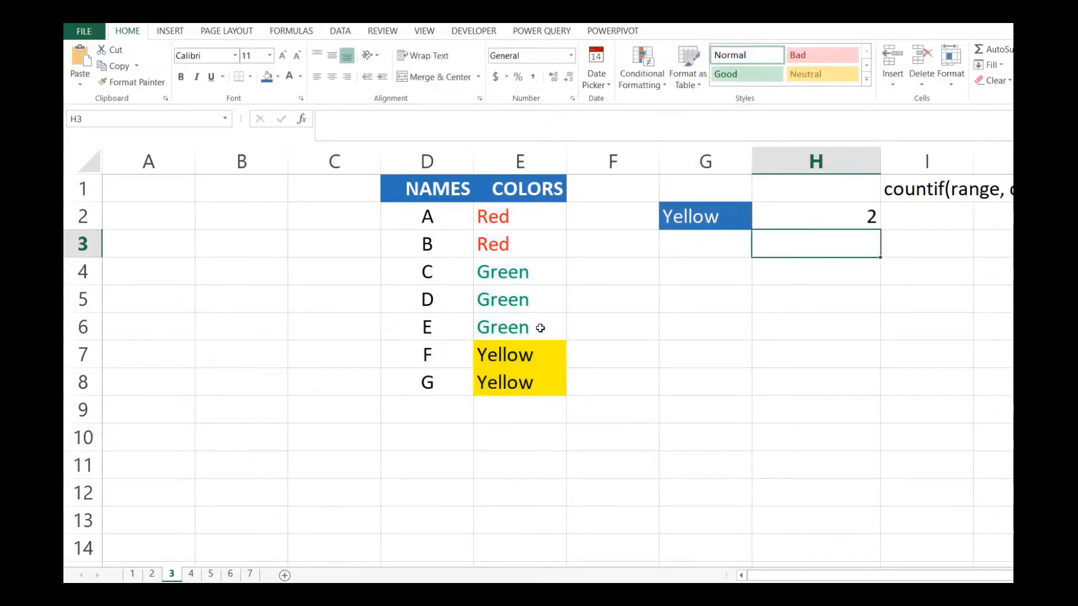
- Set the color criterion in G2 to Red and compare the count in H2 with cells E2:E3
click(864, 224)
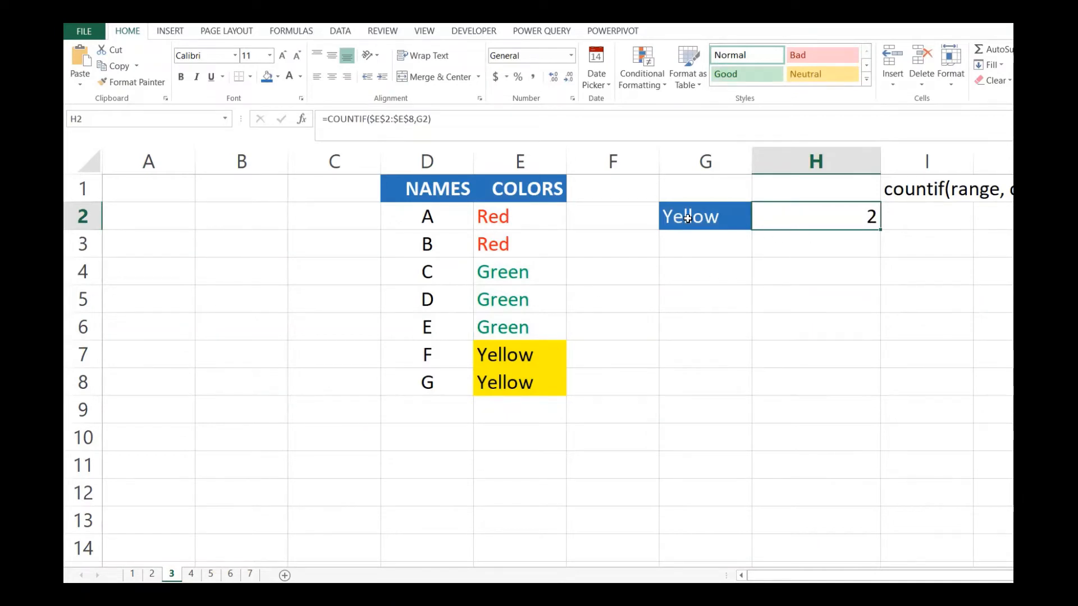
click(679, 215)
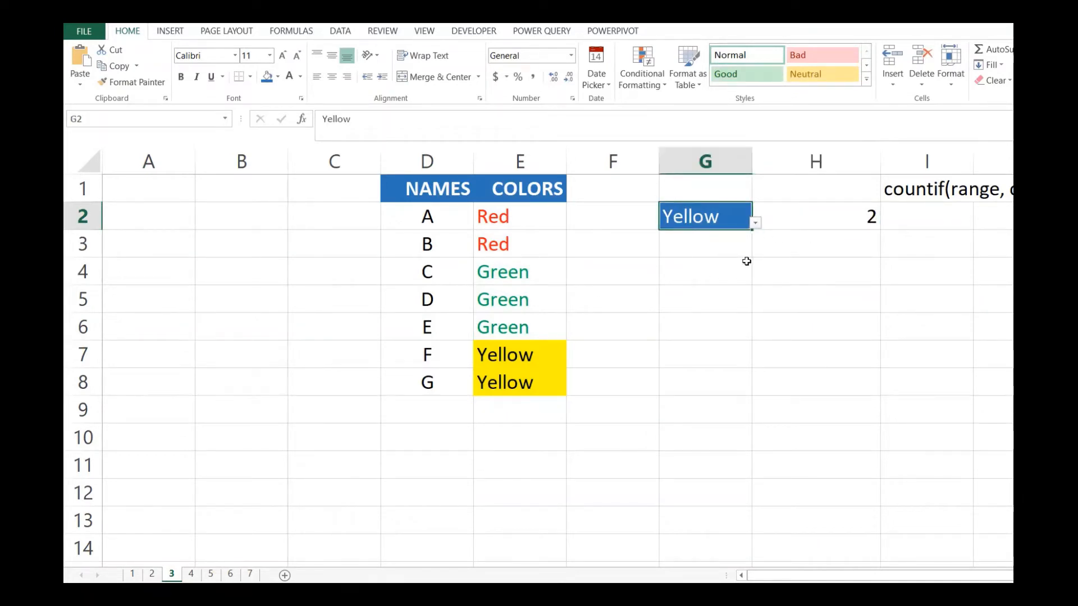
click(756, 222)
click(635, 242)
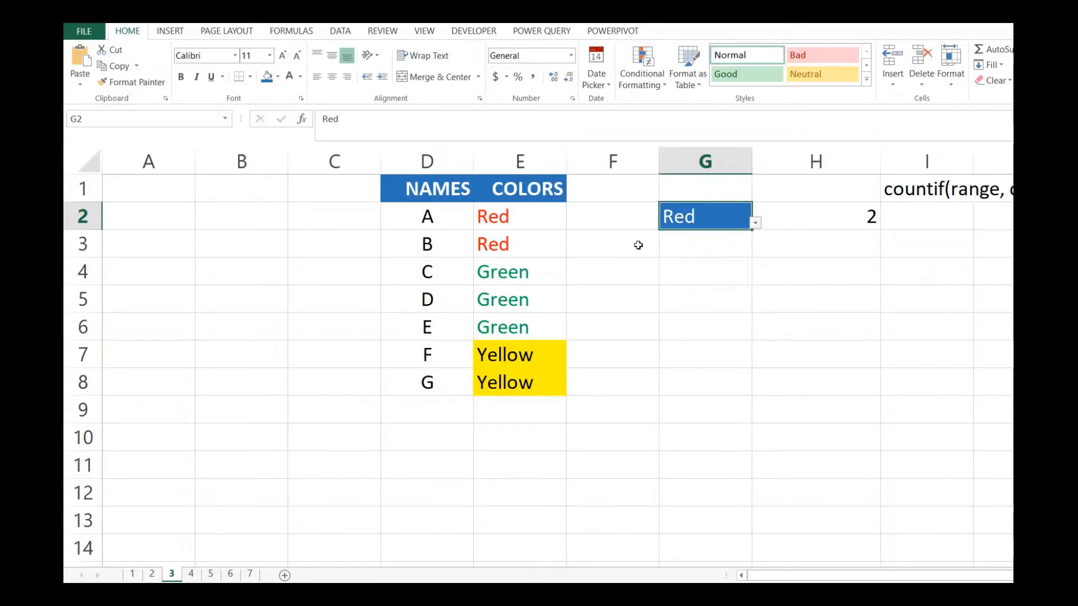
click(820, 223)
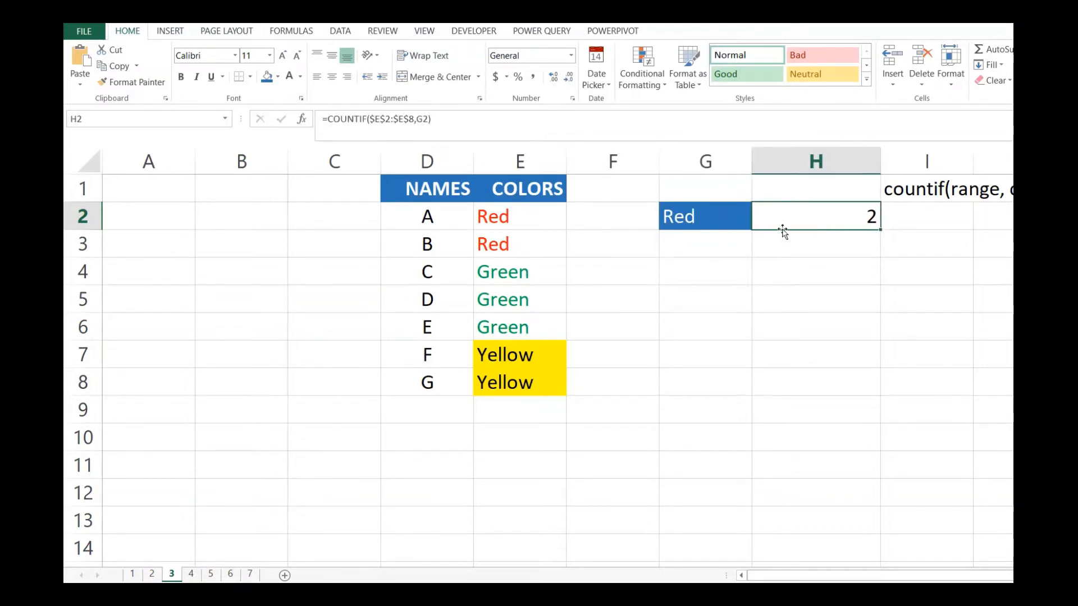
drag(502, 218, 563, 248)
- Set the color criterion in G2 to Green and compare the count in H2 with cells E4:E6
click(729, 214)
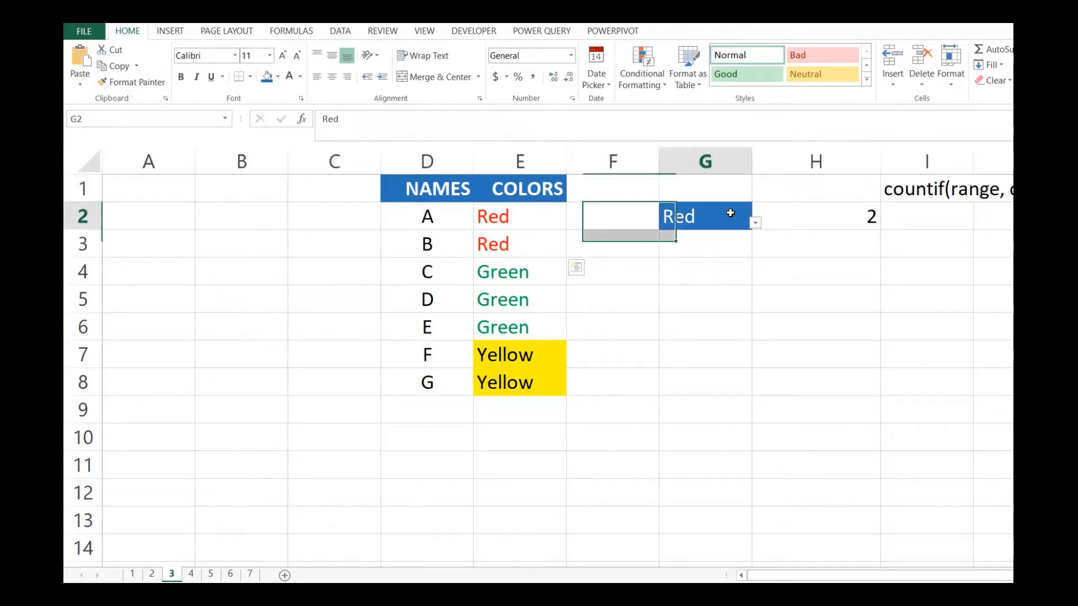
click(756, 223)
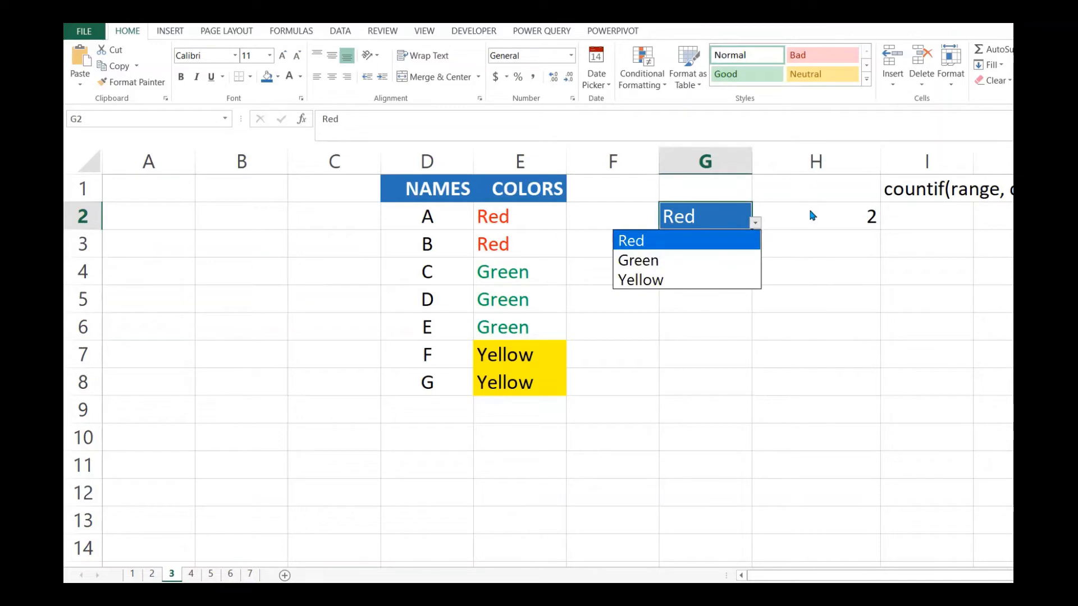
click(709, 260)
click(836, 218)
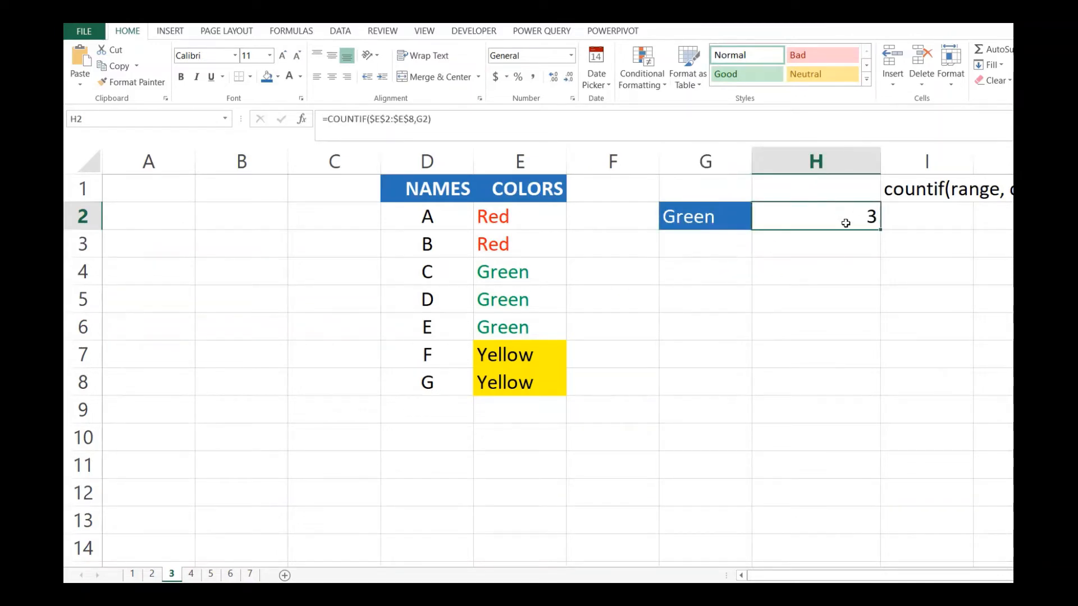
drag(511, 279, 558, 328)
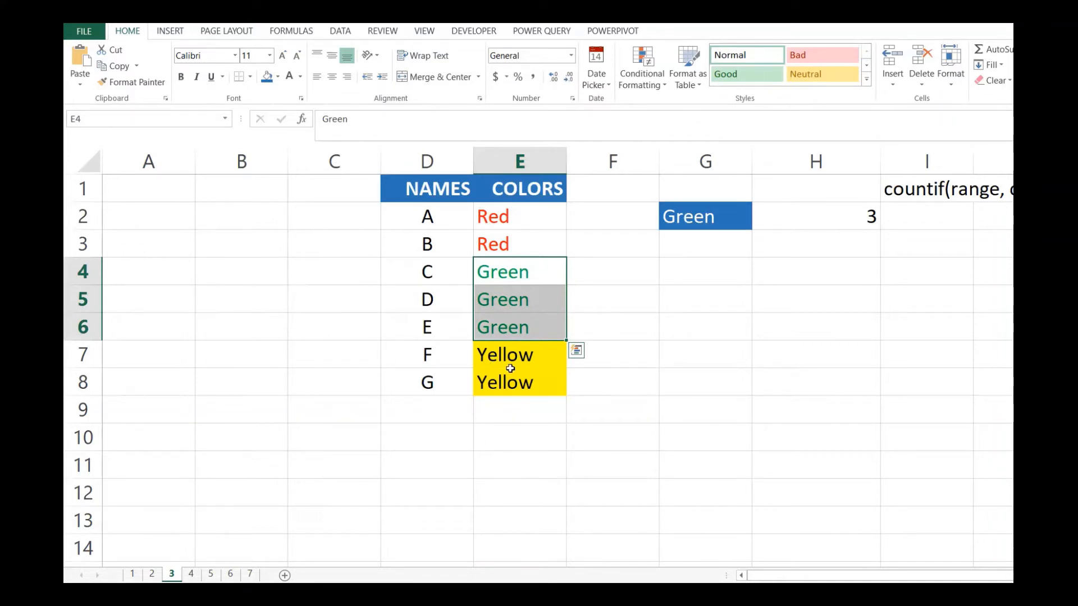
click(654, 310)
click(696, 252)
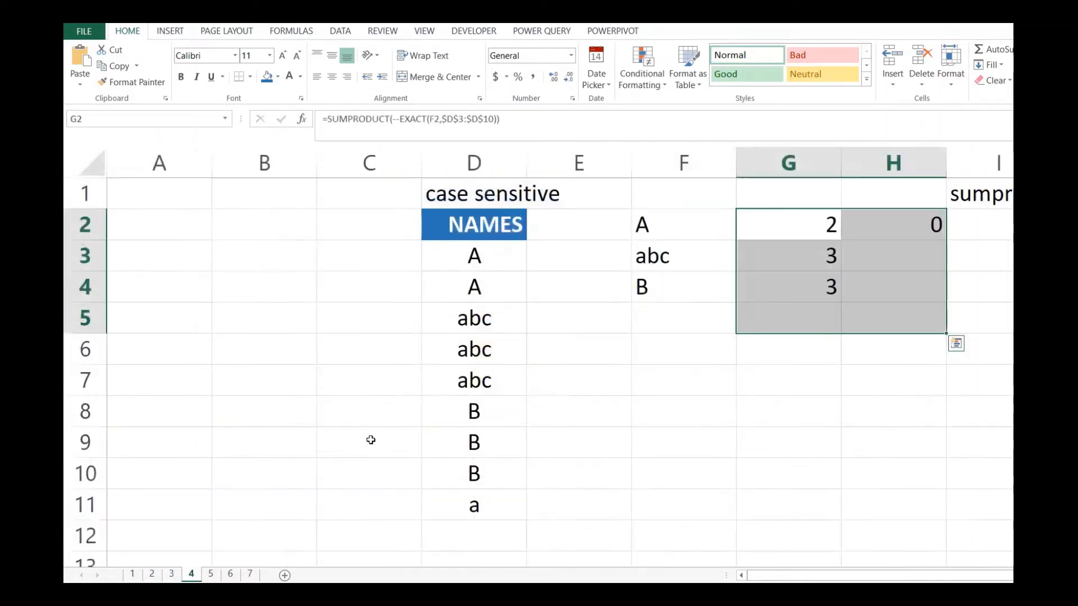
- Examine the case-sensitive names list in D3:D11 on sheet 4, comparing the uppercase and lowercase entries
click(369, 442)
drag(493, 248, 474, 501)
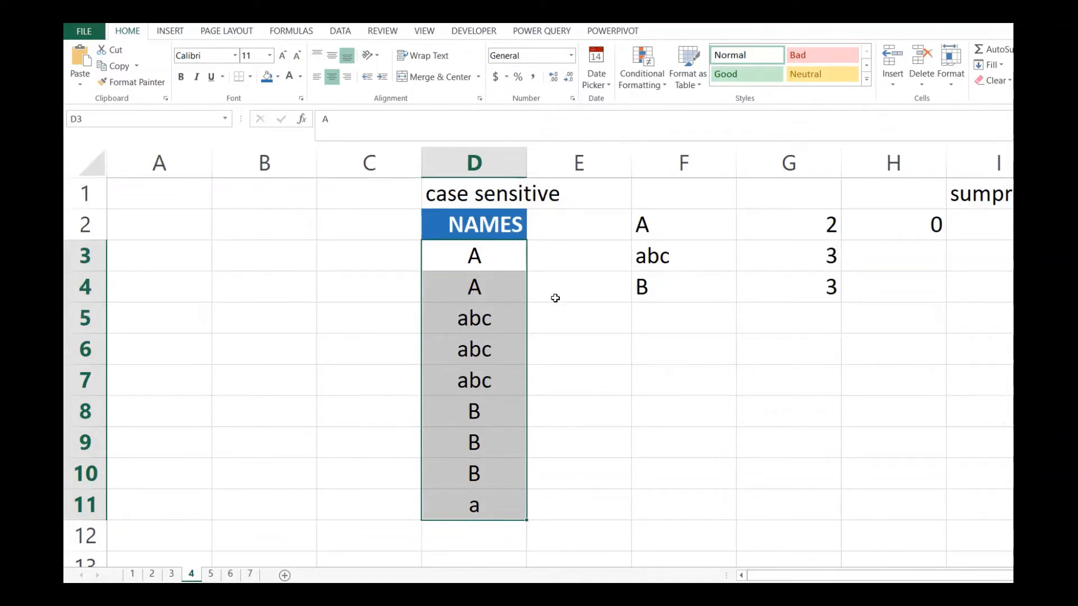
click(553, 275)
click(495, 252)
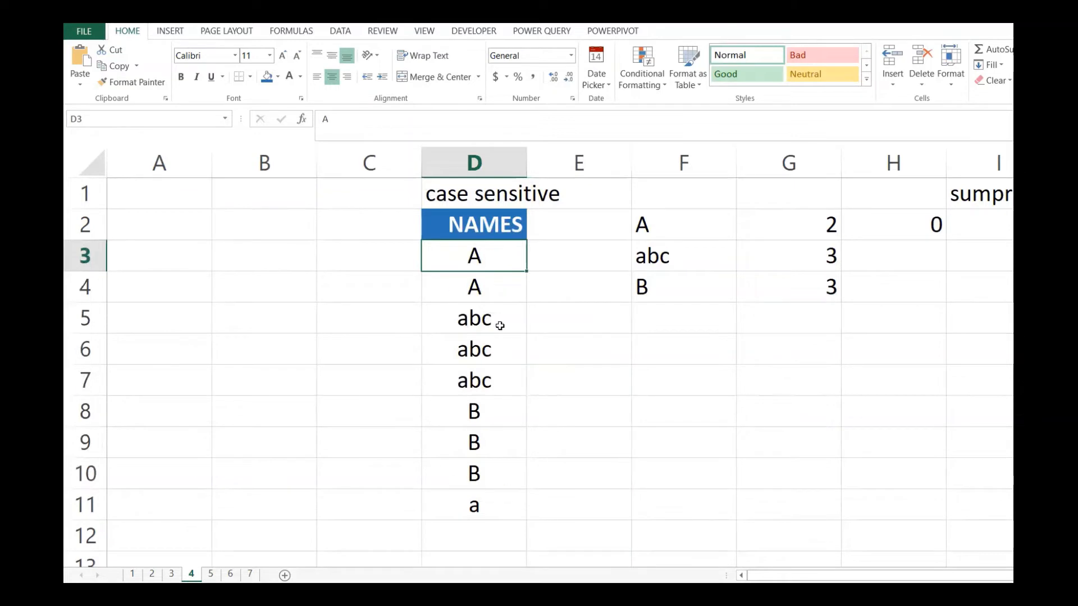
click(505, 505)
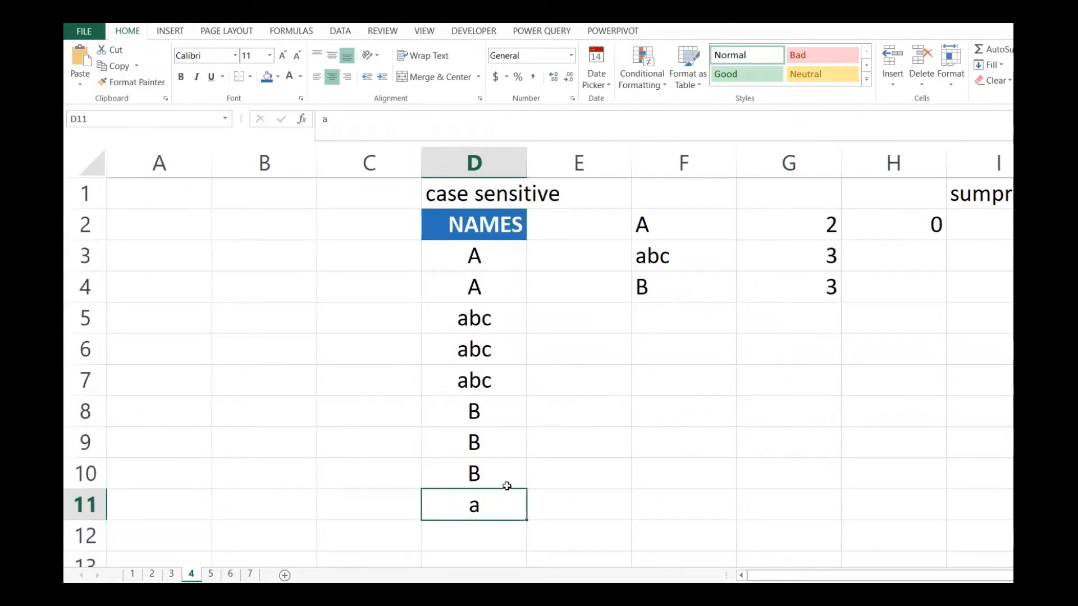
click(511, 323)
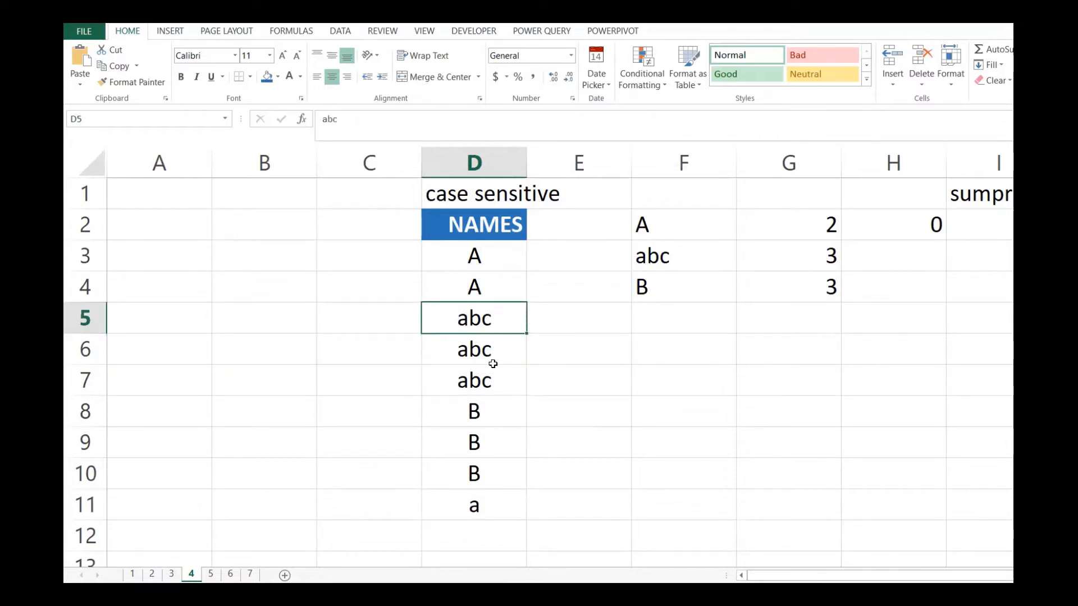
- Inspect the existing SUMPRODUCT and EXACT formula in G2 against the names list
click(819, 218)
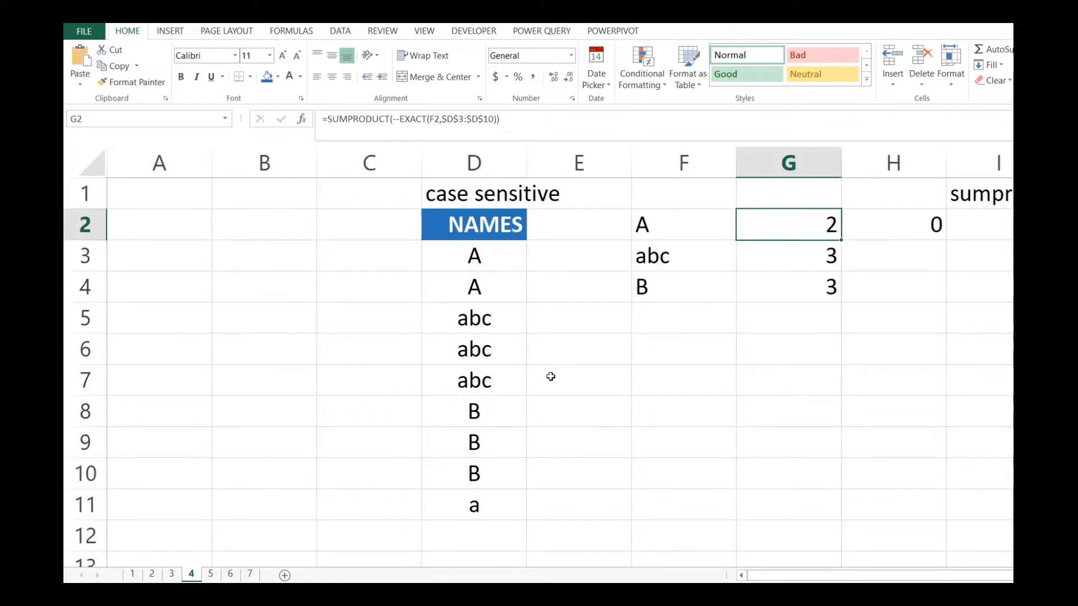
click(495, 409)
click(793, 192)
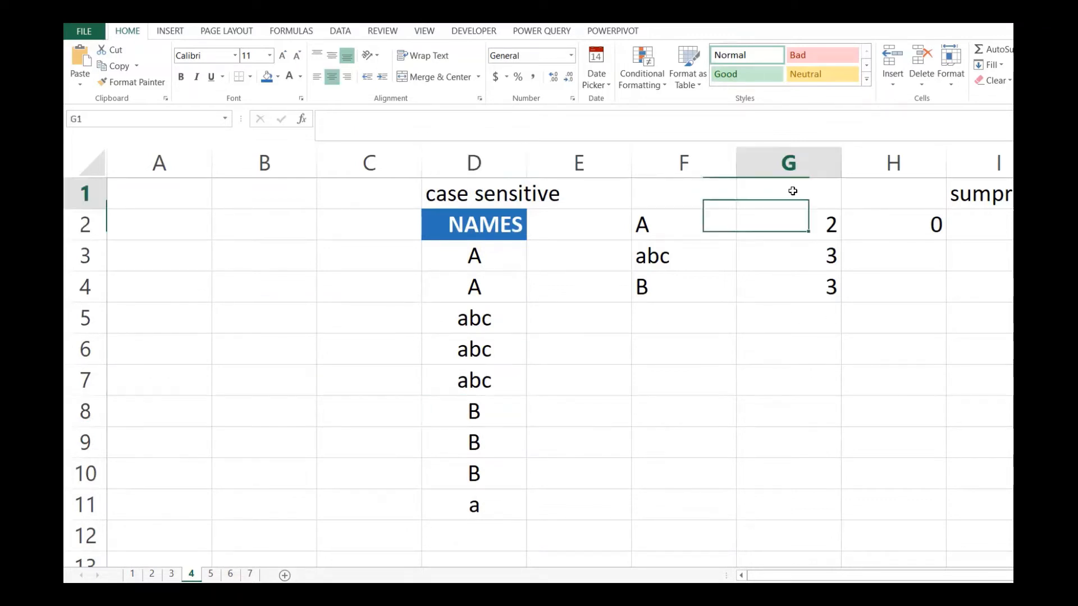
click(791, 213)
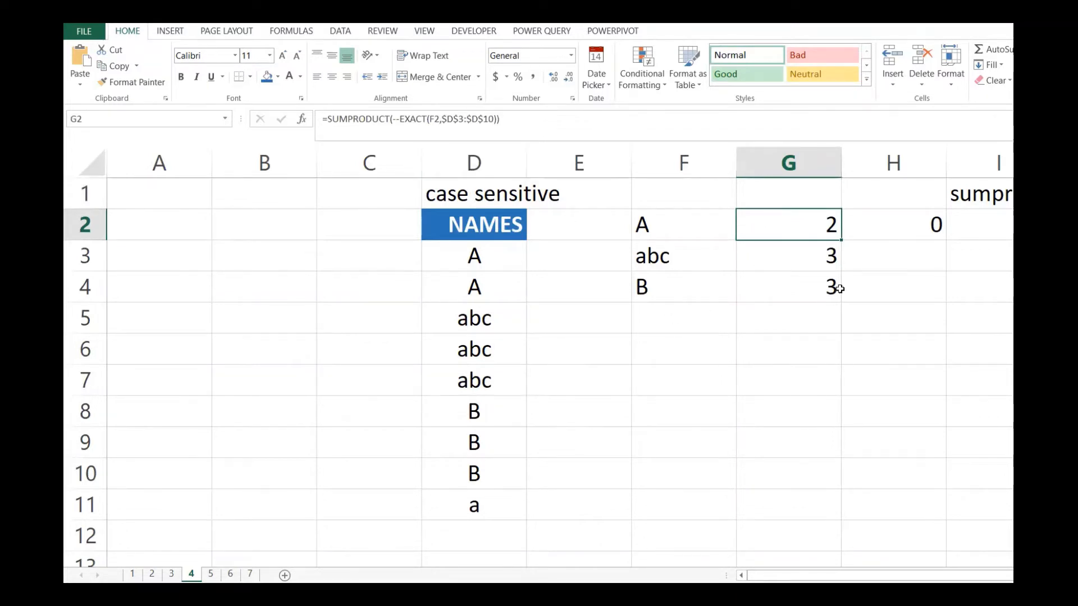
click(718, 380)
click(782, 323)
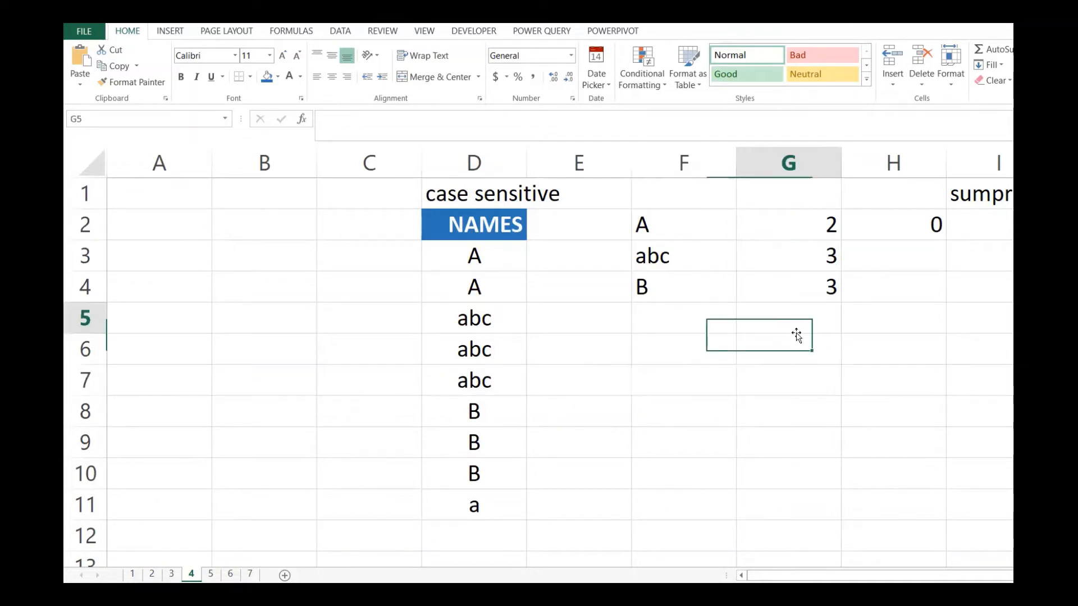
- Clear the existing formulas from G2 and H2
click(812, 231)
key(Delete)
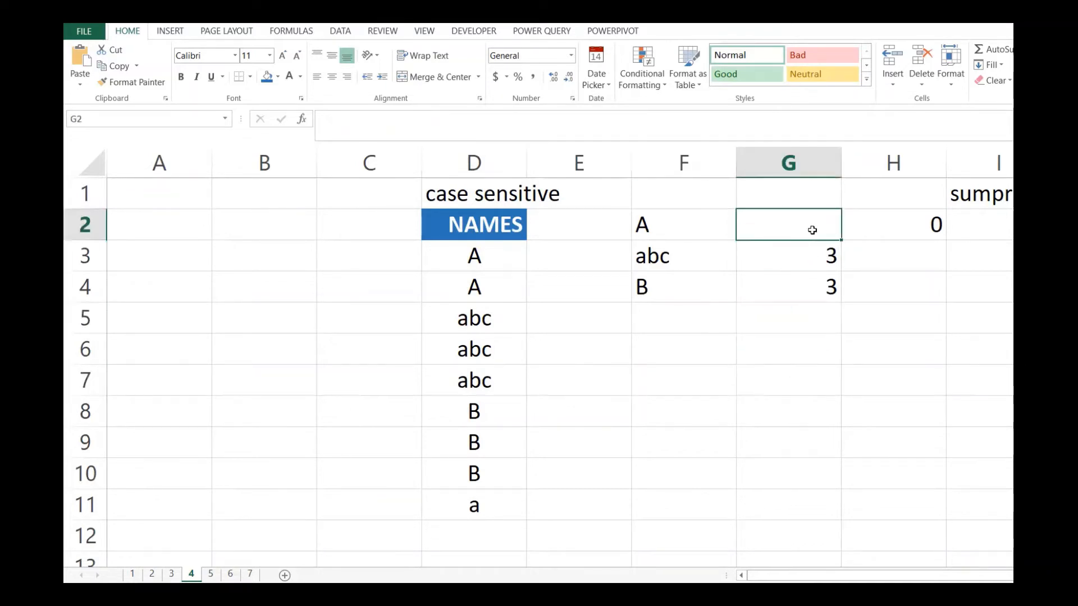
click(773, 388)
click(916, 228)
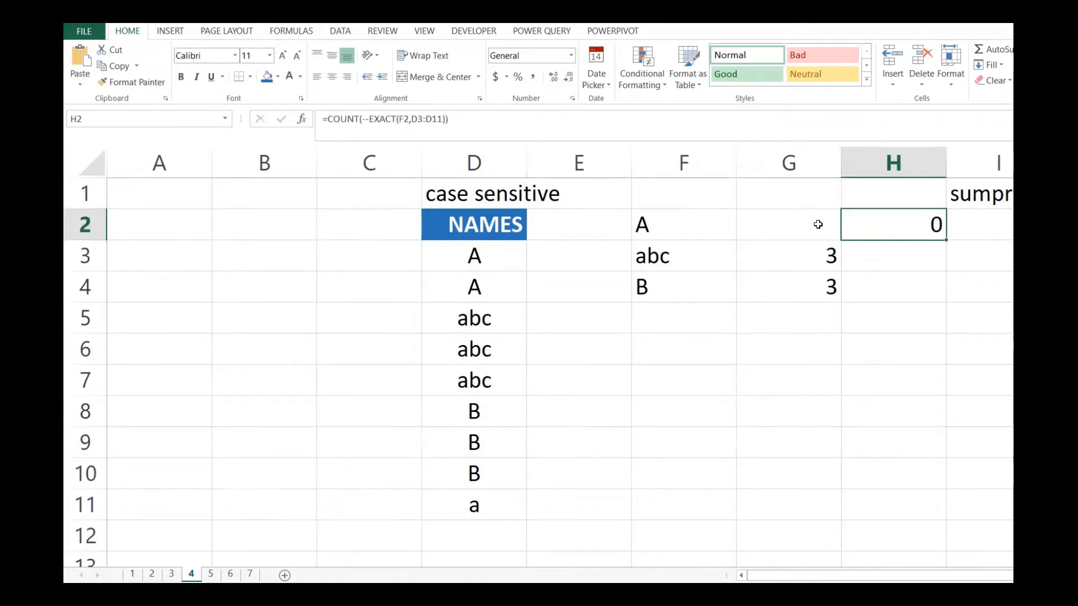
key(Delete)
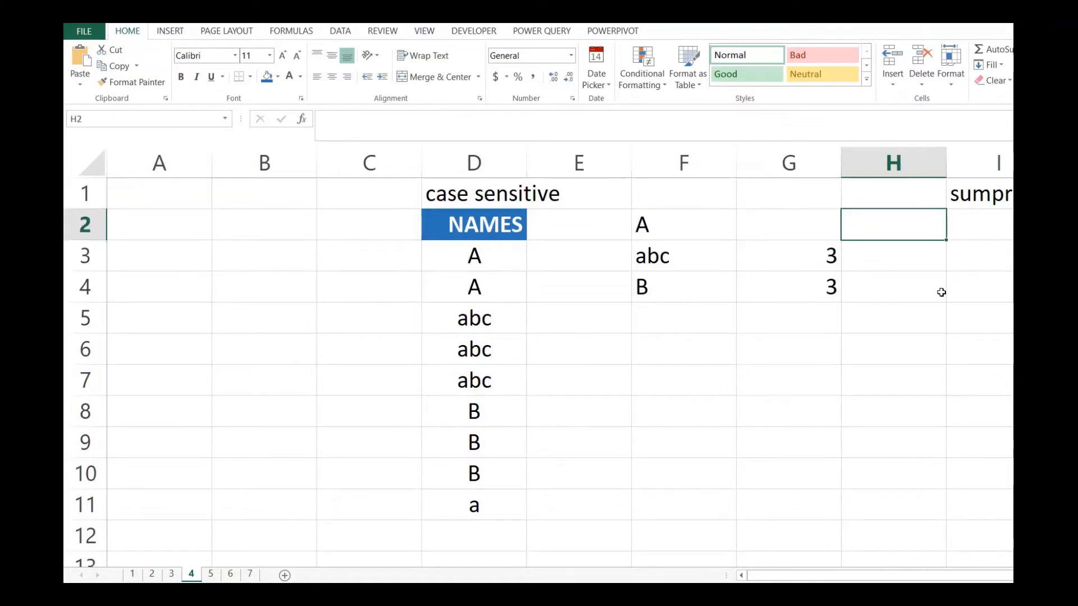
- Start an EXACT formula in G2 that compares F2 with the names in D3:D11
click(817, 244)
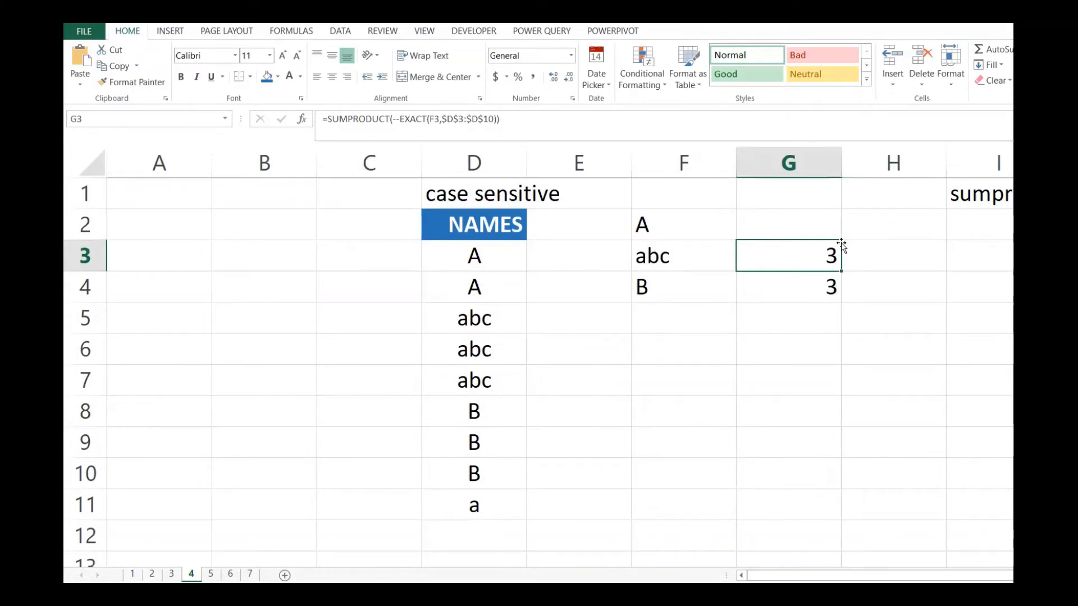
click(805, 225)
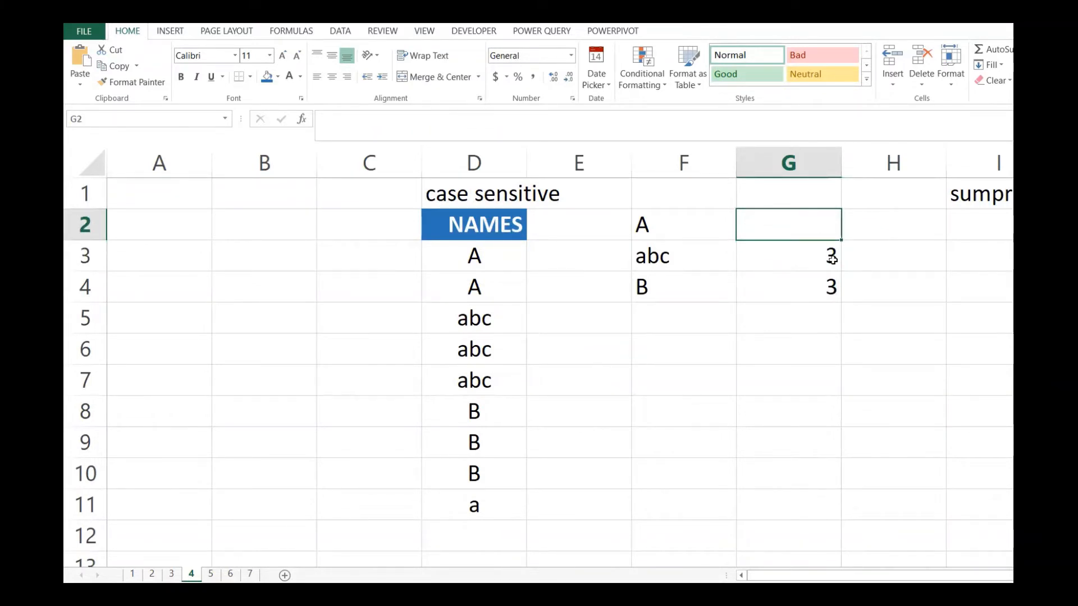
text(=--)
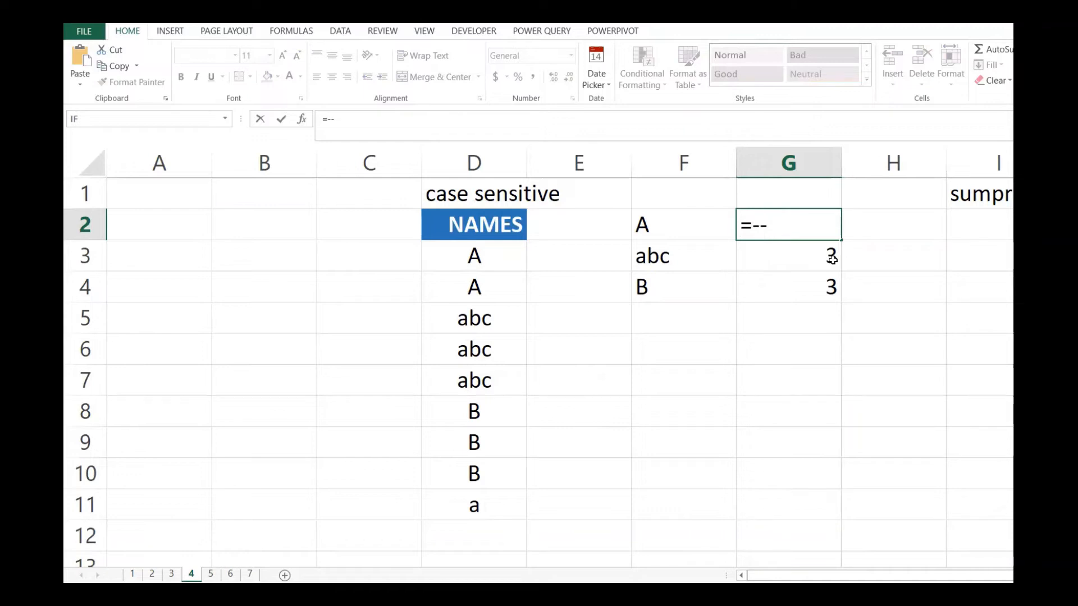
key(BackSpace)
key(BackSpace)
text(eax)
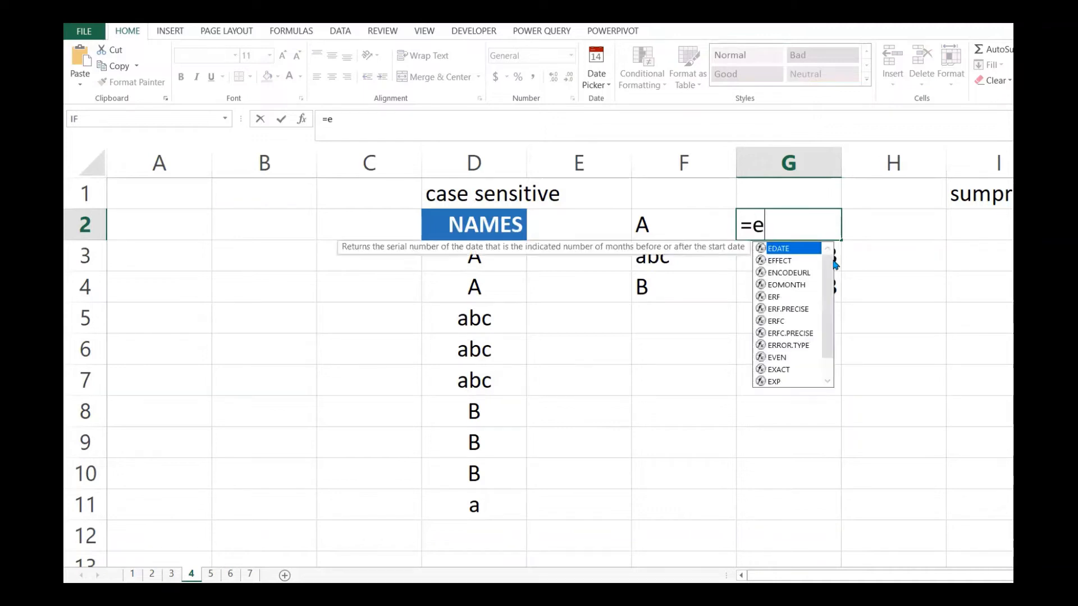
key(BackSpace)
key(BackSpace)
text(xact)
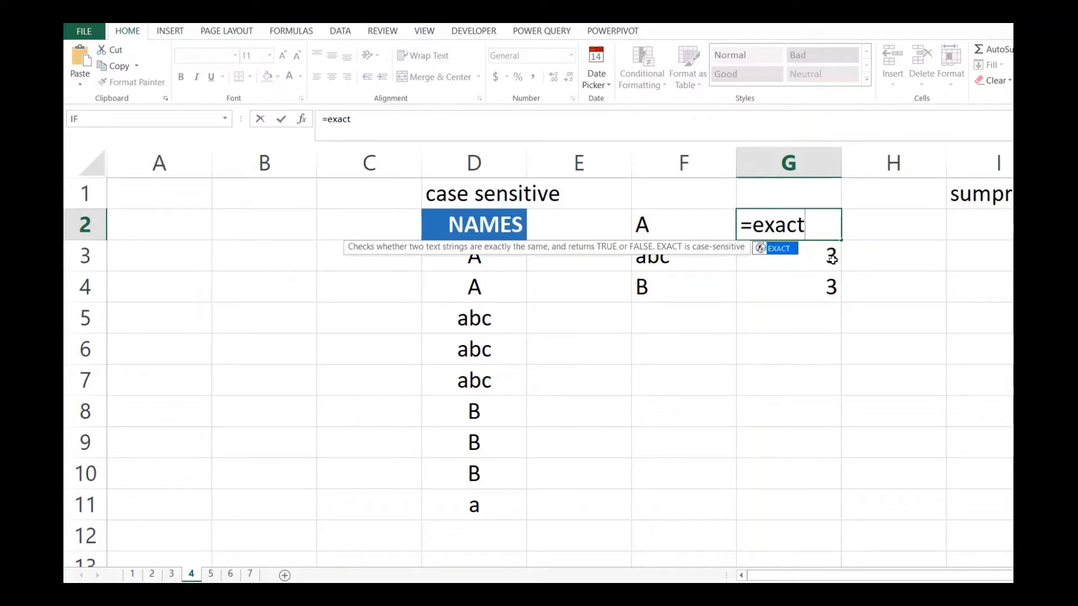
text(()
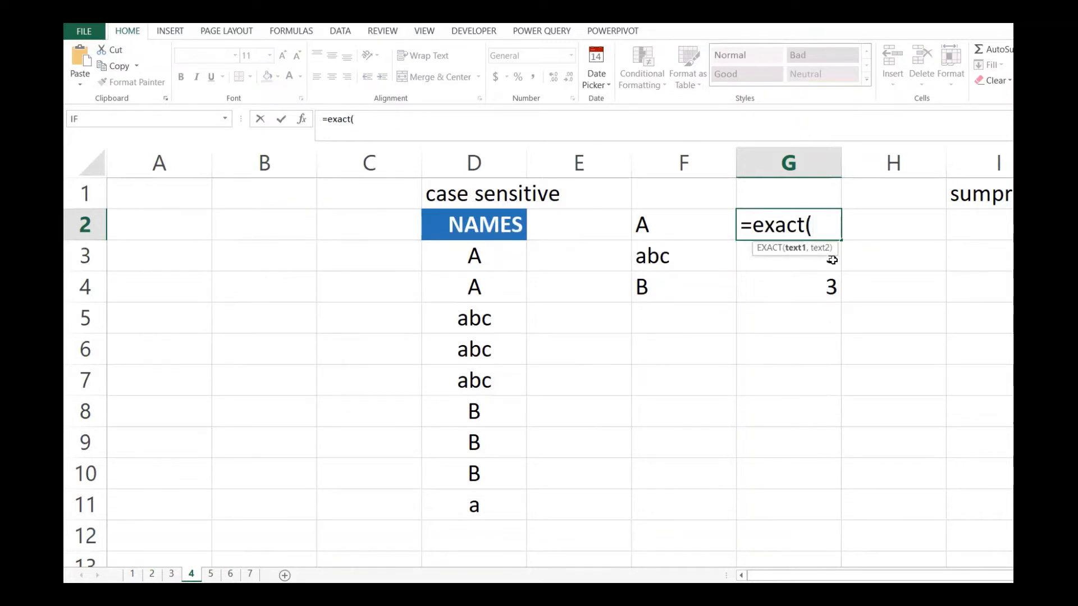
click(646, 225)
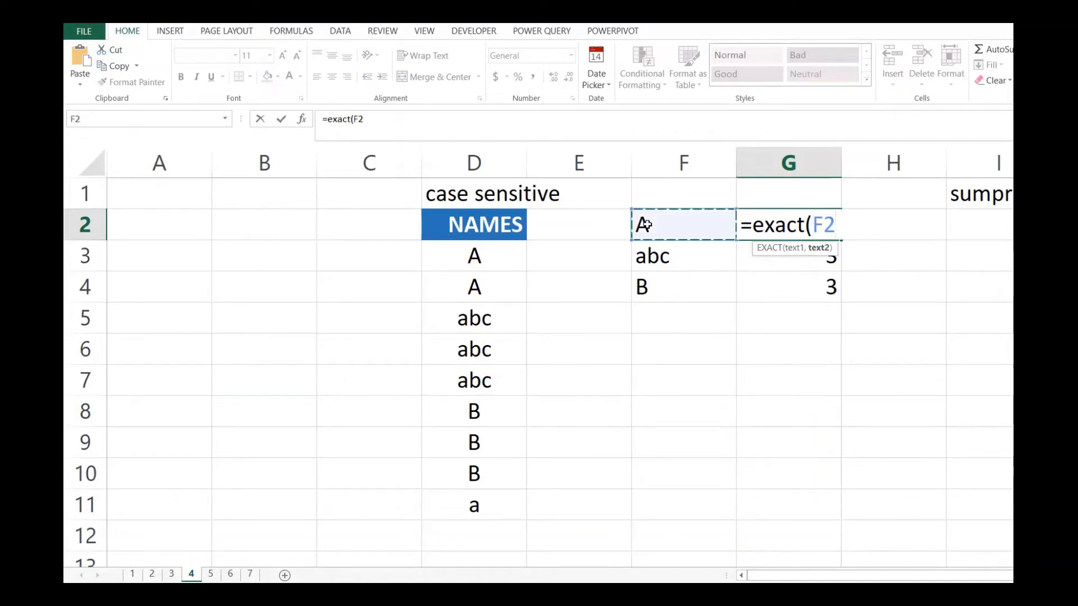
text(,)
drag(478, 247, 466, 503)
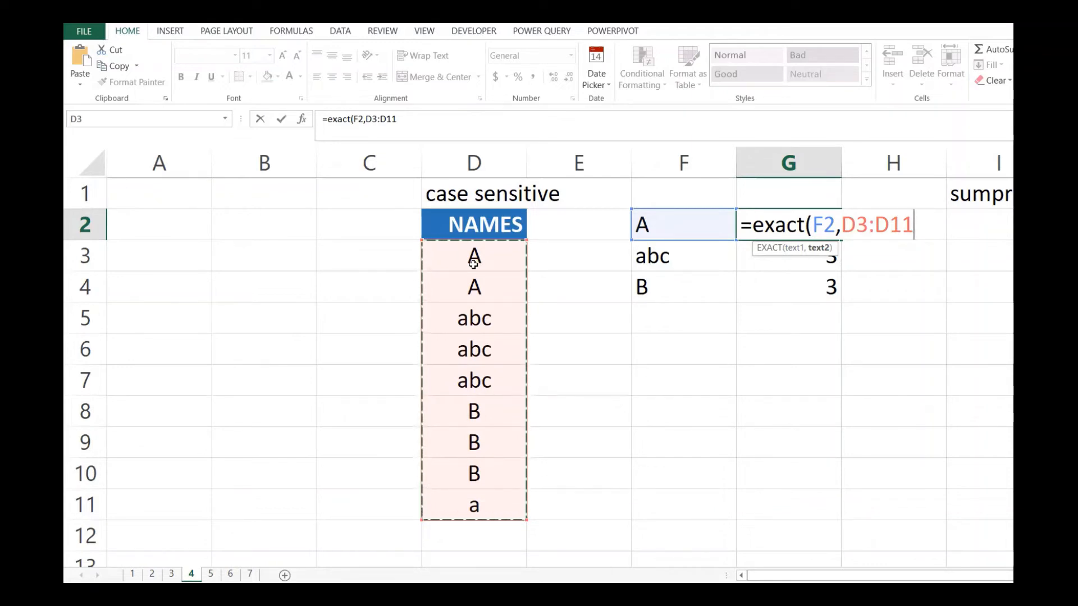
- Make the names range absolute as $D$3:$D$11 and complete the EXACT formula in G2
key(F5)
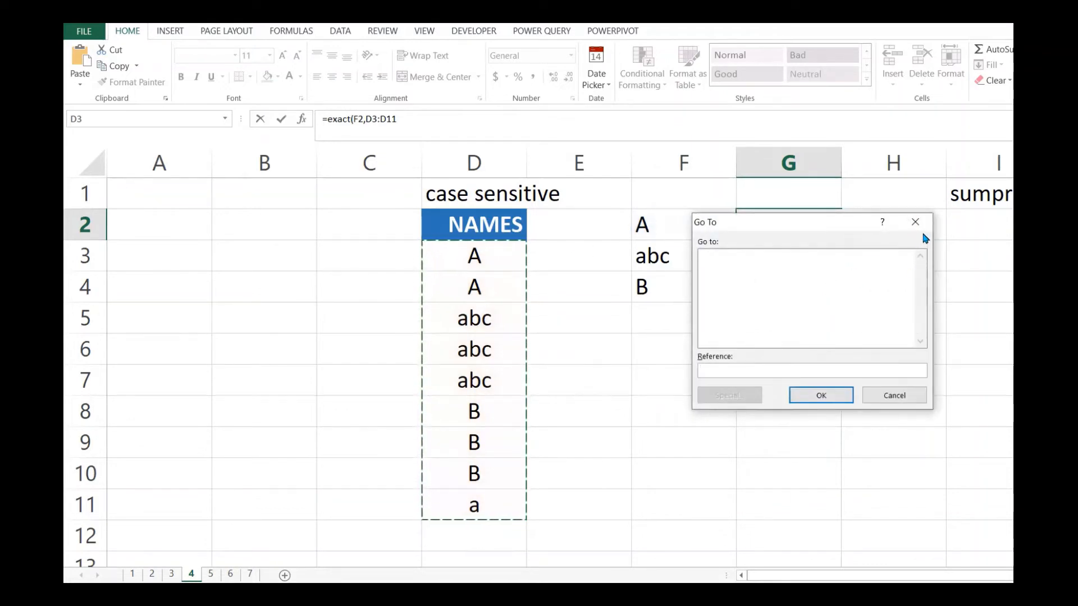
click(915, 222)
click(890, 223)
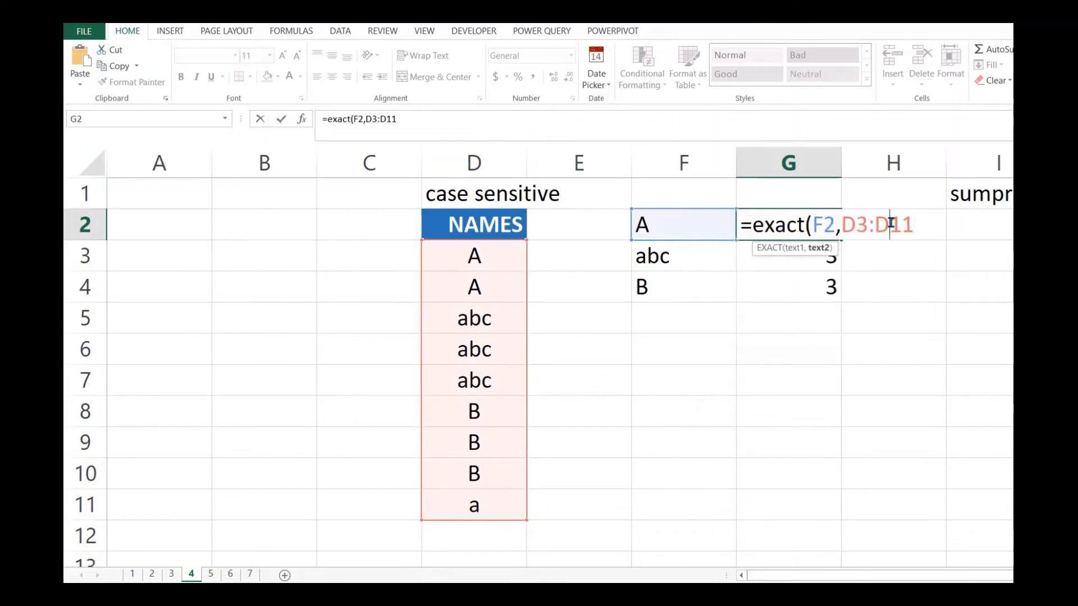
key(F4)
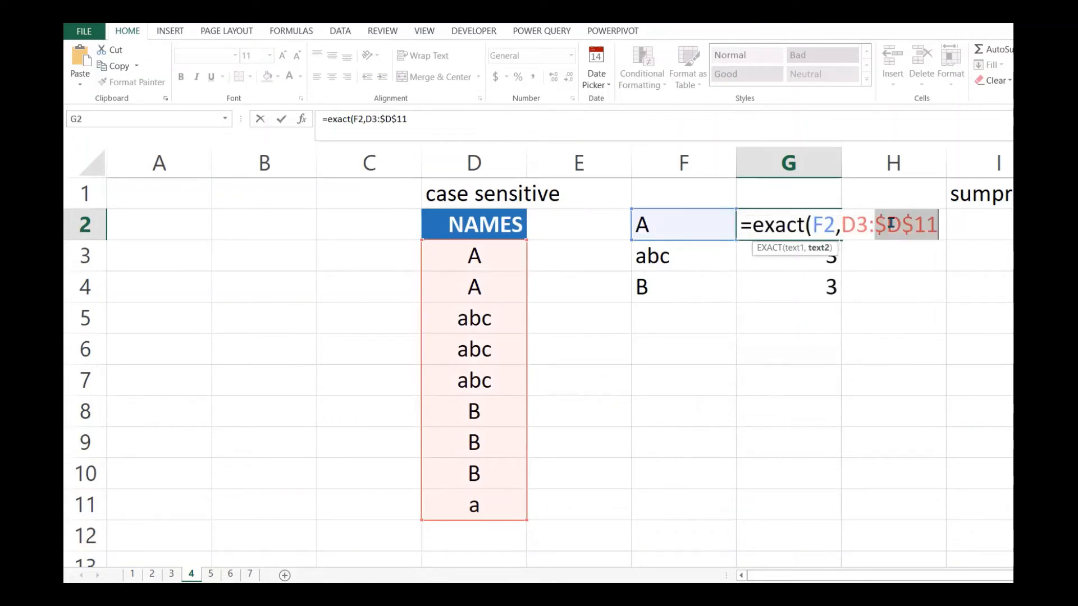
click(852, 228)
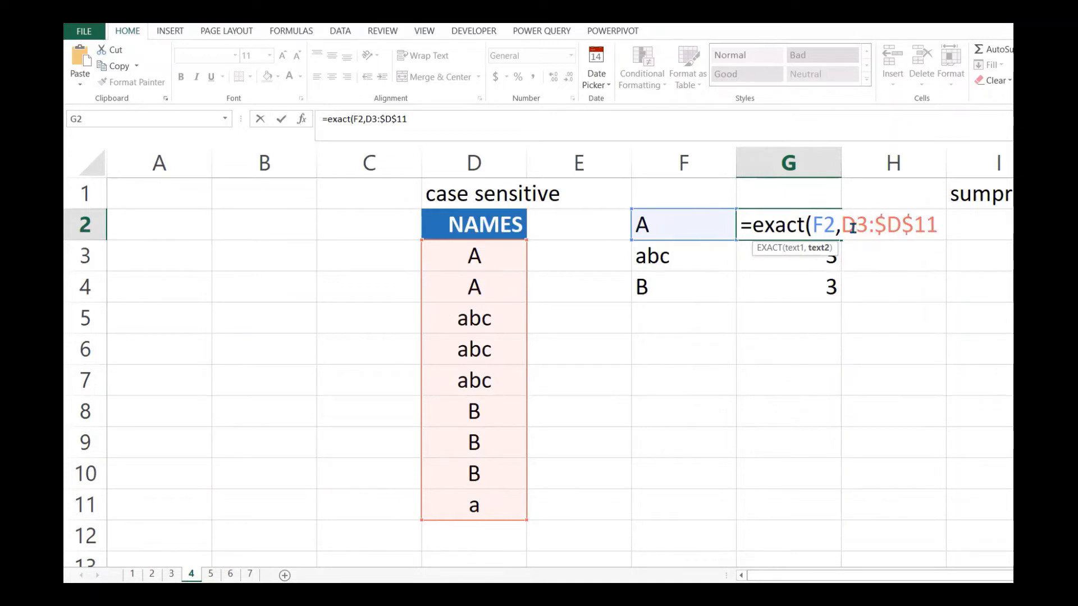
key(F4)
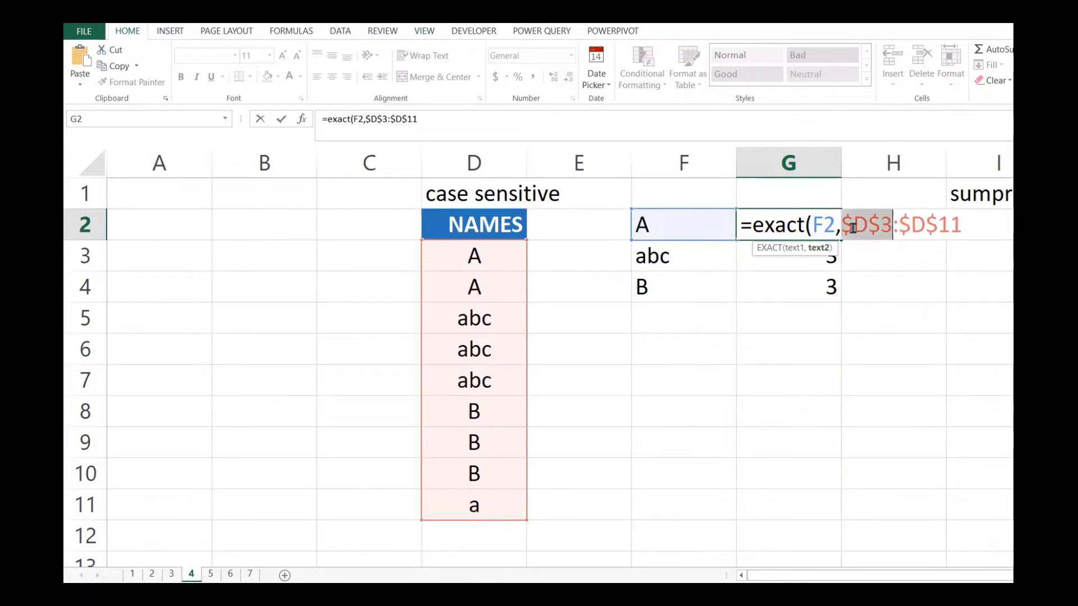
click(964, 224)
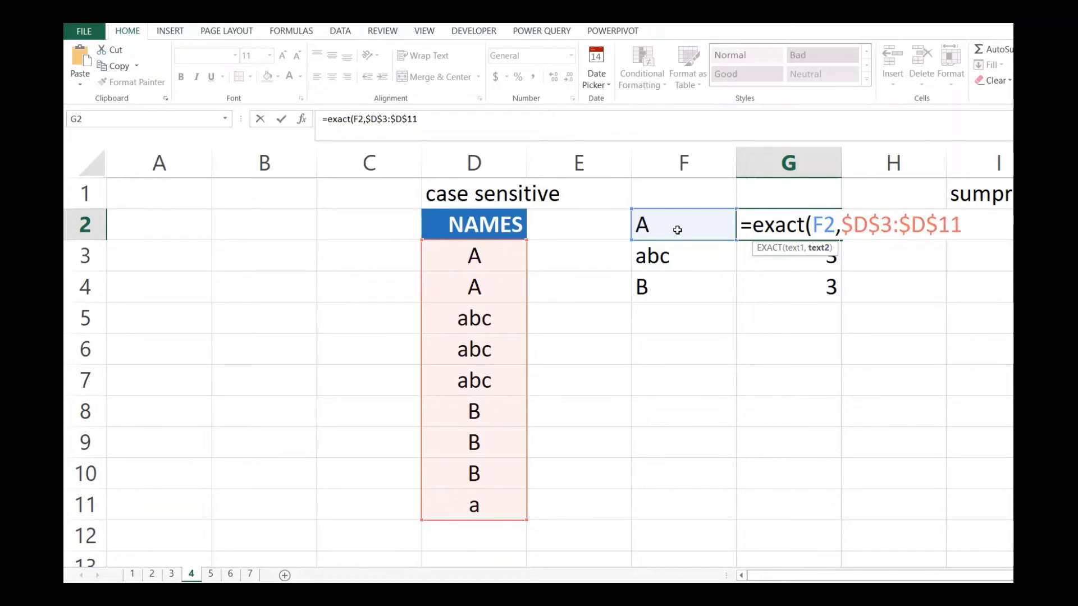
text())
key(Return)
- Evaluate the EXACT expression inside G2's formula to examine its array, and restore the formula
click(802, 222)
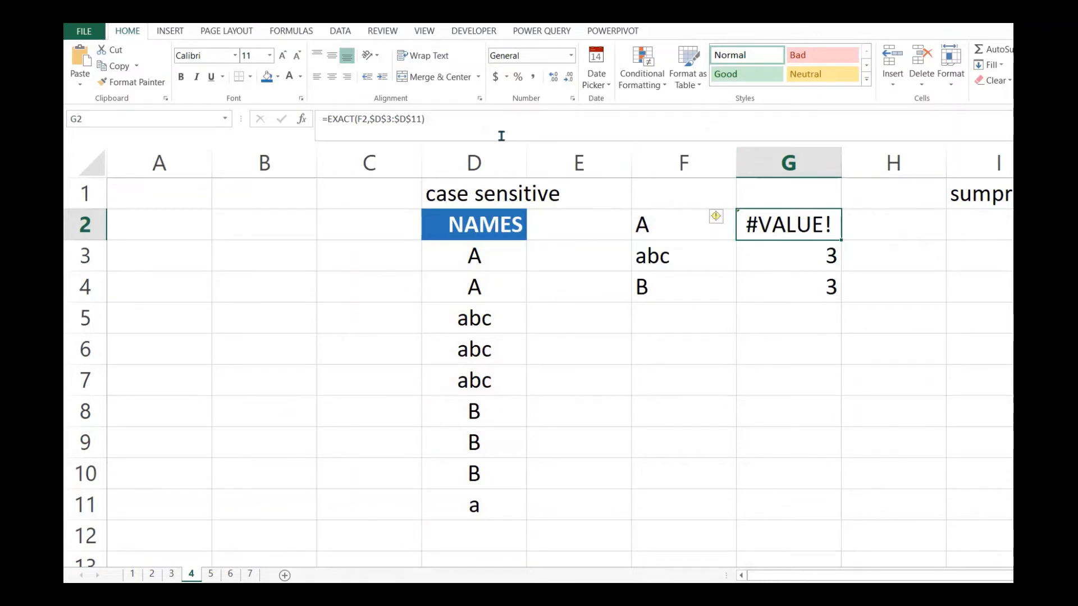
click(437, 119)
drag(421, 119, 328, 120)
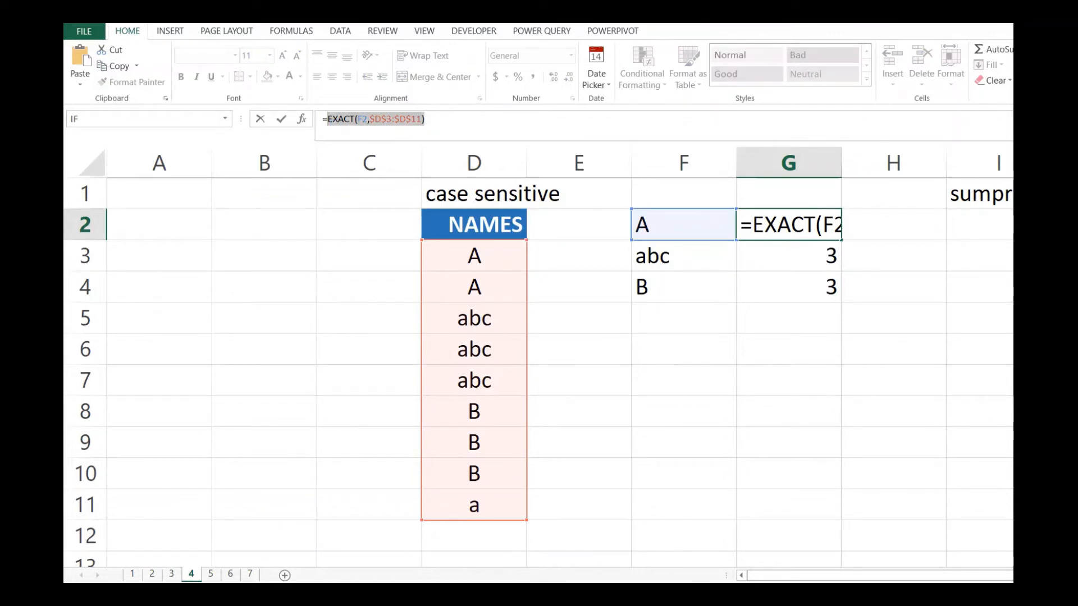
key(F9)
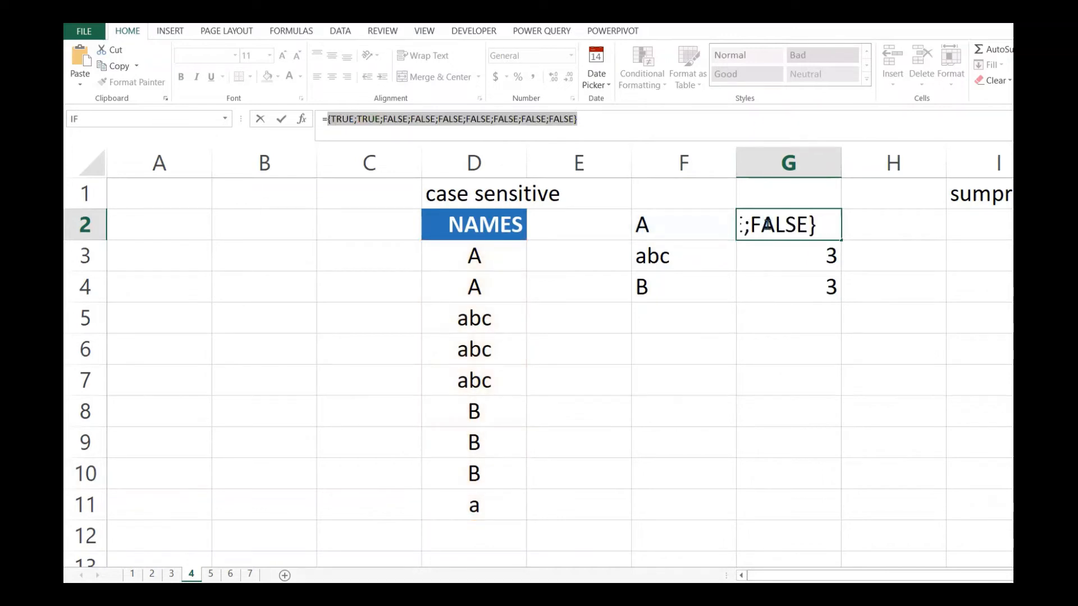
click(763, 221)
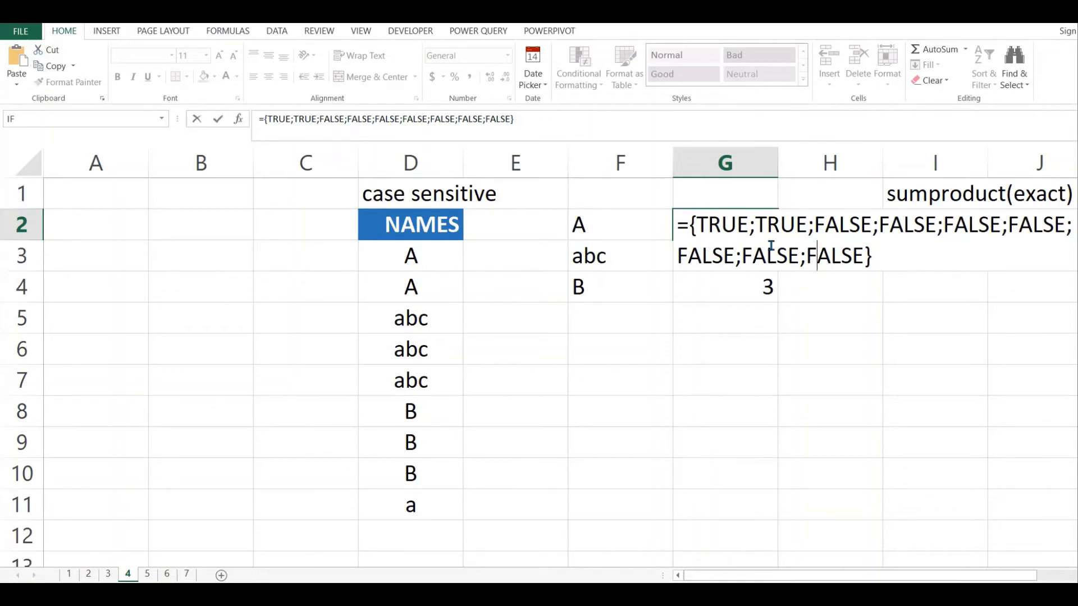
key(ctrl+z)
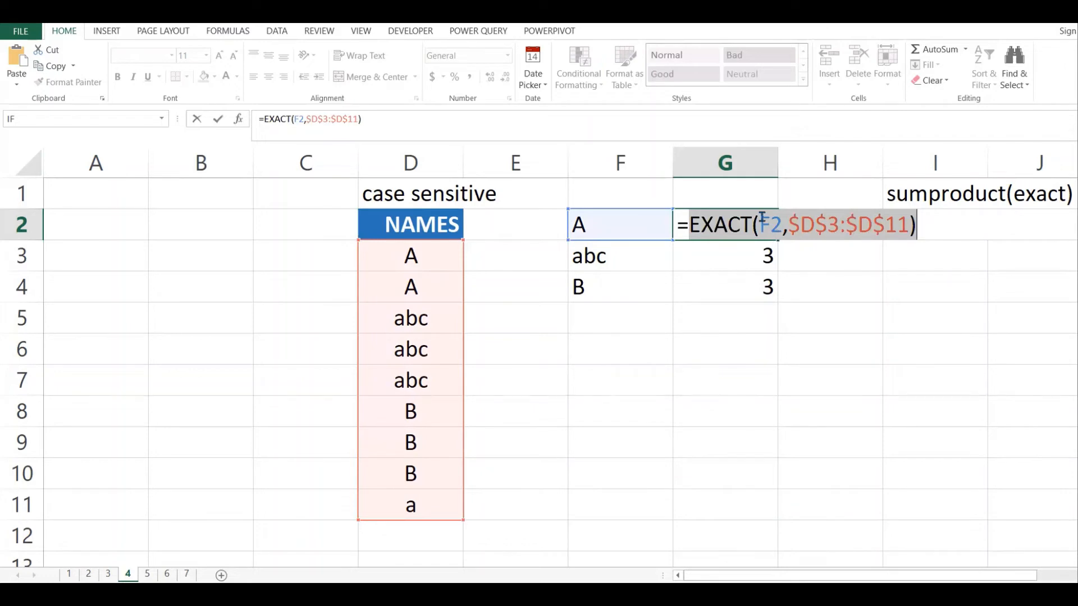
- Add a double negative (--) before EXACT in G2 and preview the evaluated array, restoring the formula
click(690, 226)
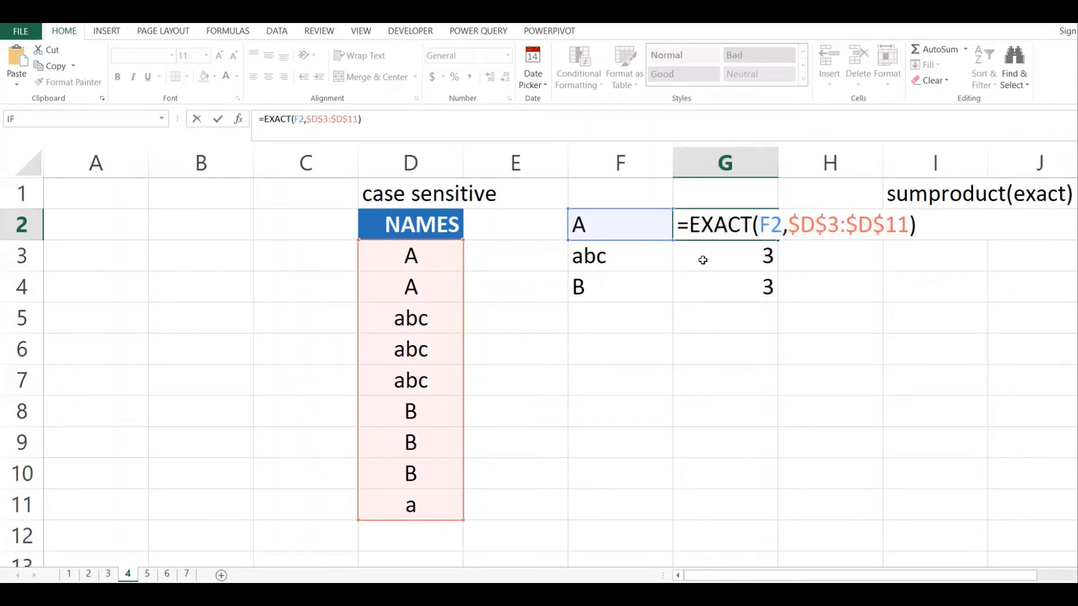
text(--)
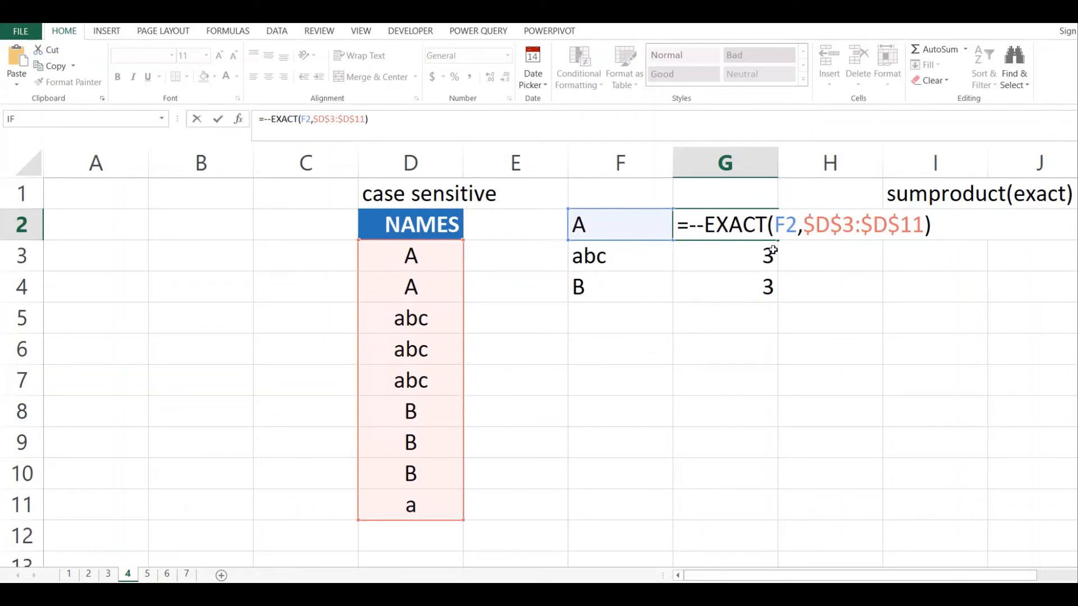
drag(934, 224, 692, 227)
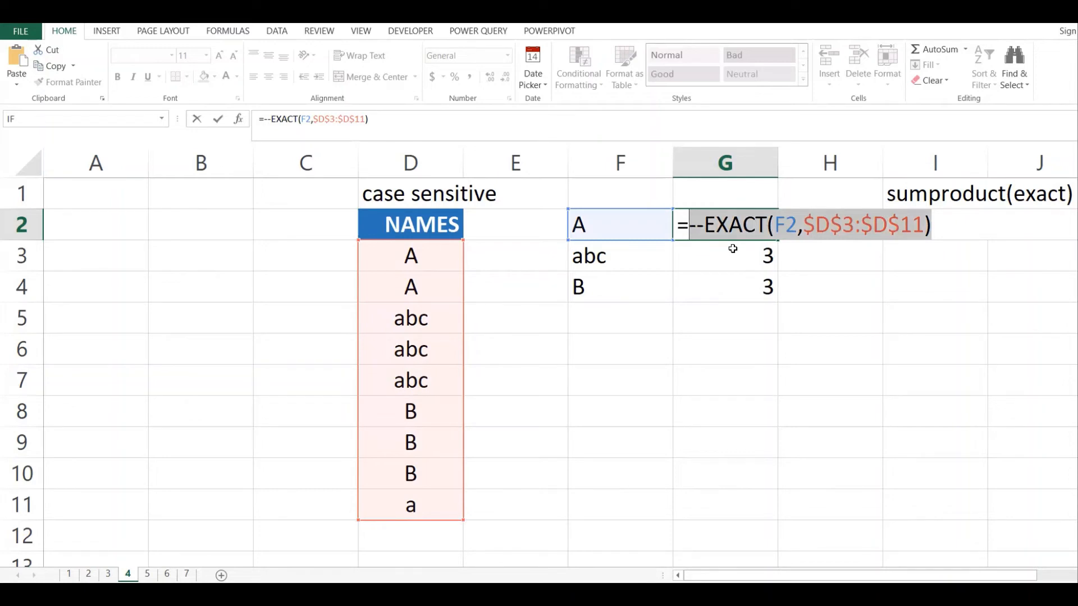
key(F9)
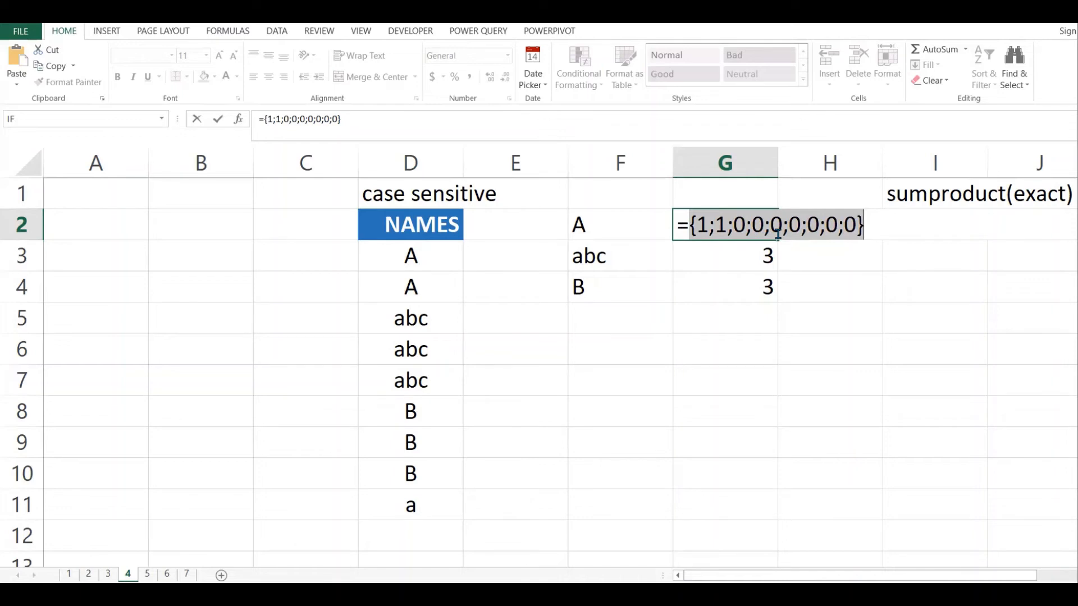
key(ctrl+z)
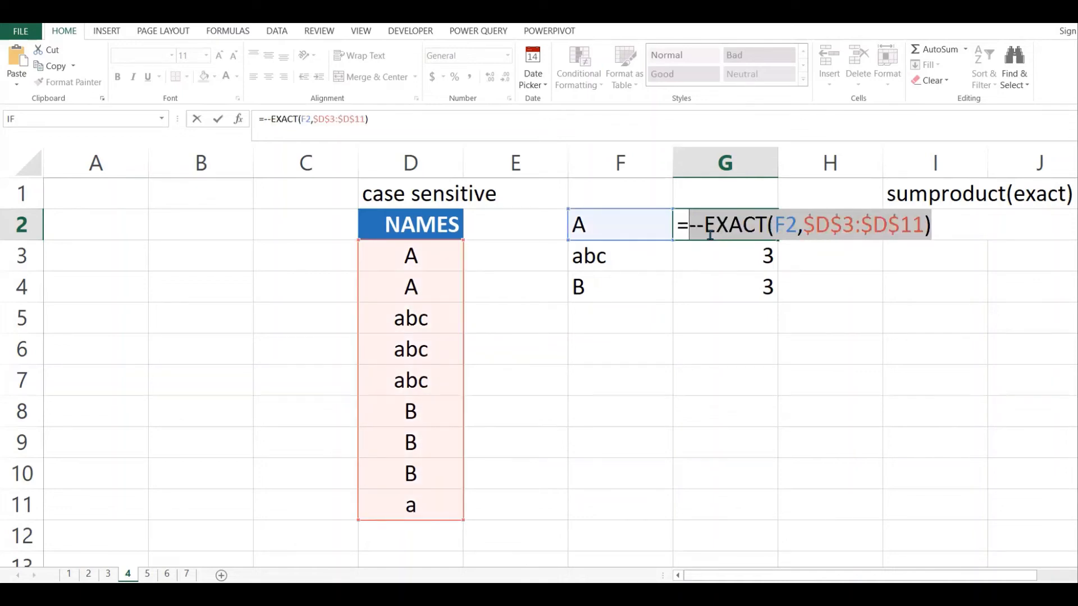
- Wrap the G2 expression in SUMPRODUCT to make =SUMPRODUCT(--EXACT(F2,$D$3:$D$11))
click(683, 224)
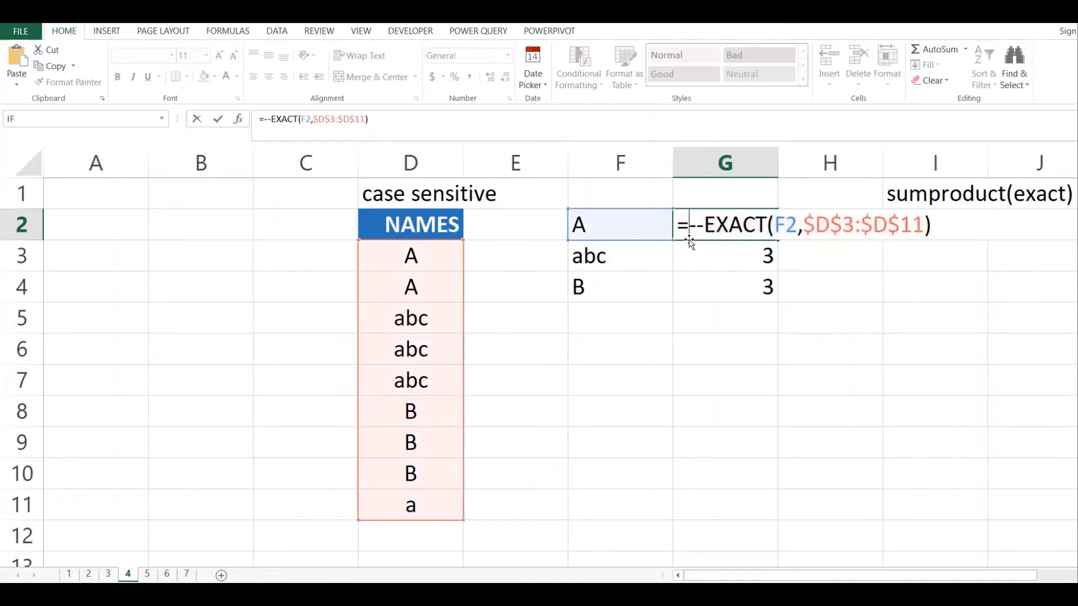
text(sum)
text(product)
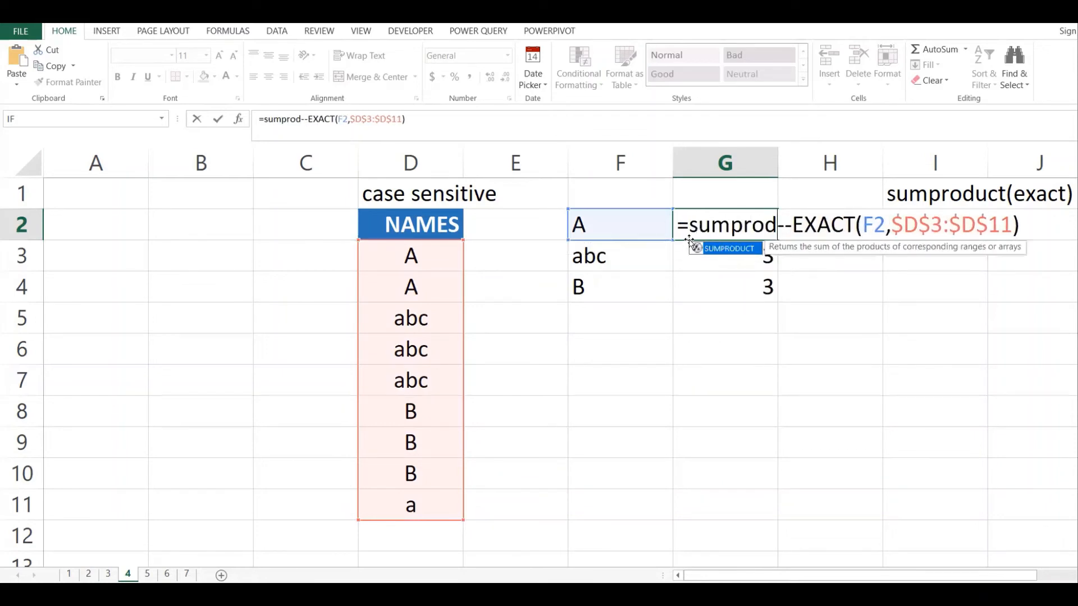
text(()
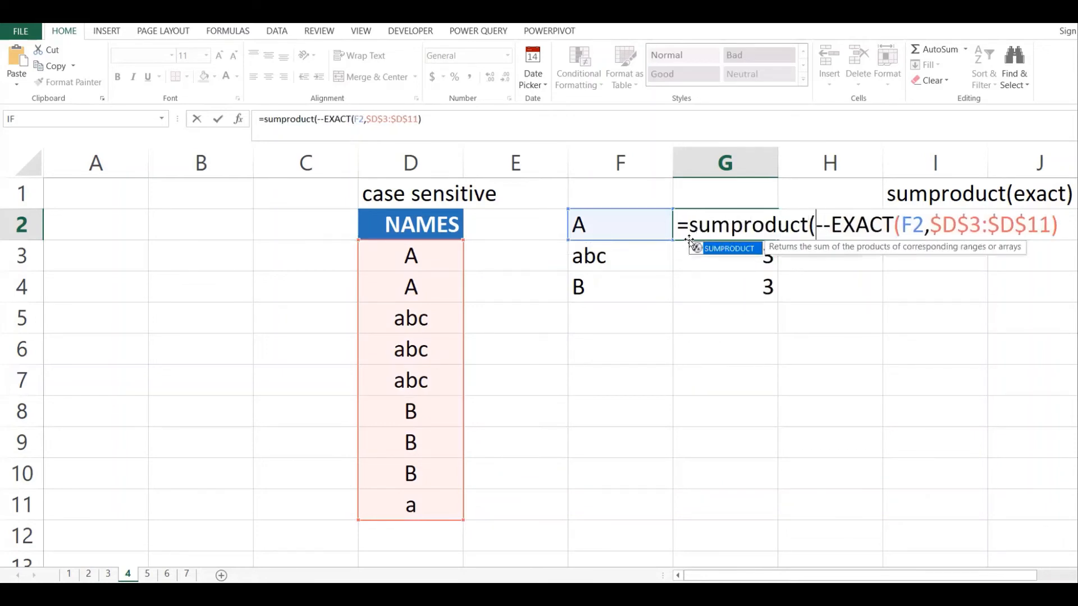
click(1055, 226)
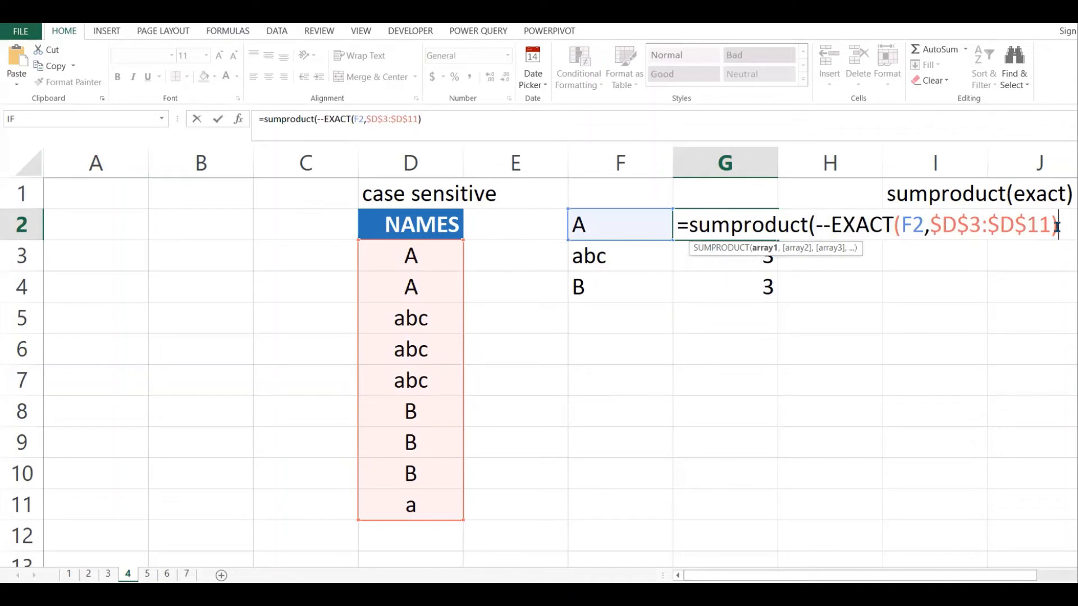
text())
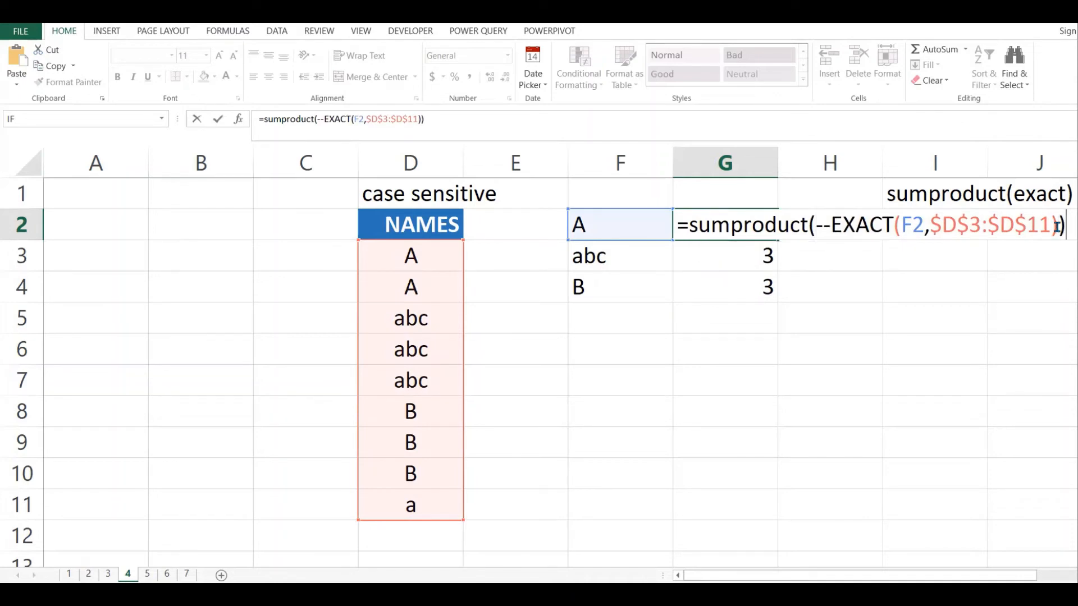
key(Return)
- Compare the count in G2 with criterion F2 and the matching names in D3:D4
click(739, 218)
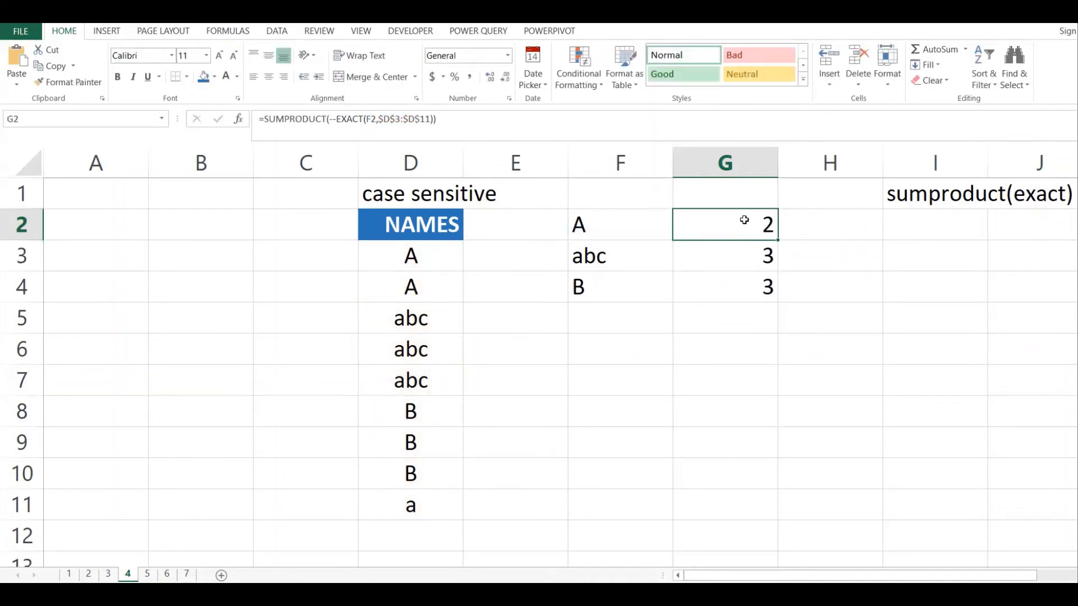
click(597, 224)
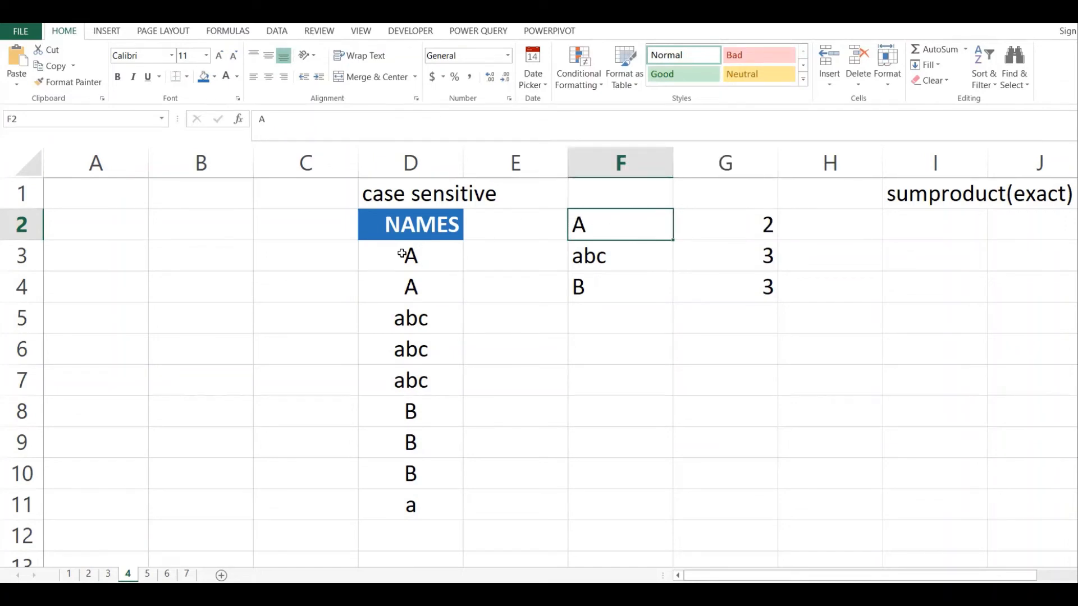
drag(404, 253, 409, 284)
- Fill the SUMPRODUCT and EXACT formula from G2 down through G4
click(736, 227)
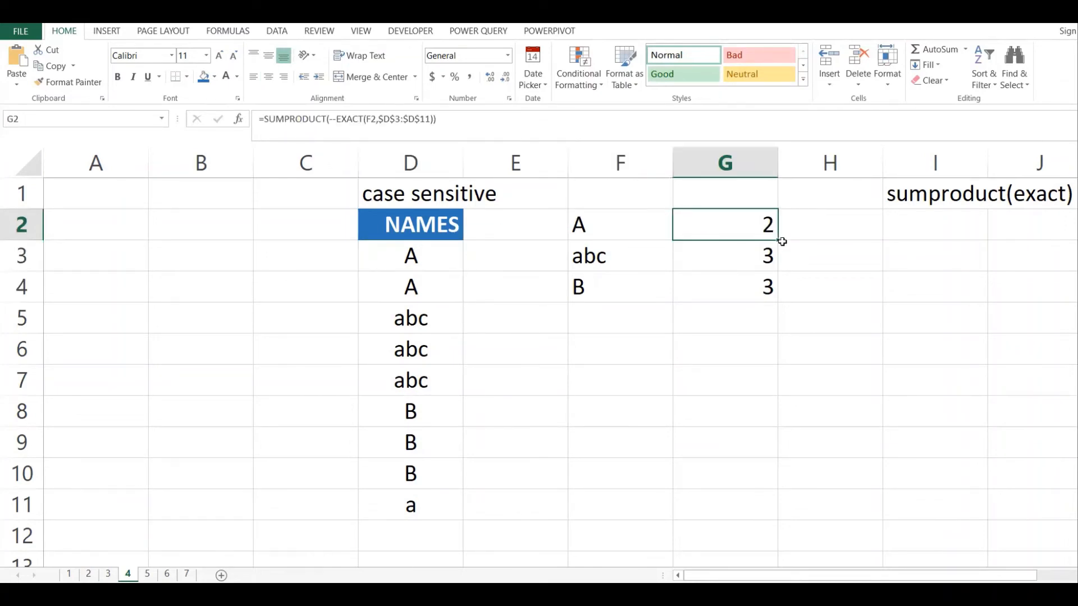
drag(778, 239, 780, 302)
click(784, 298)
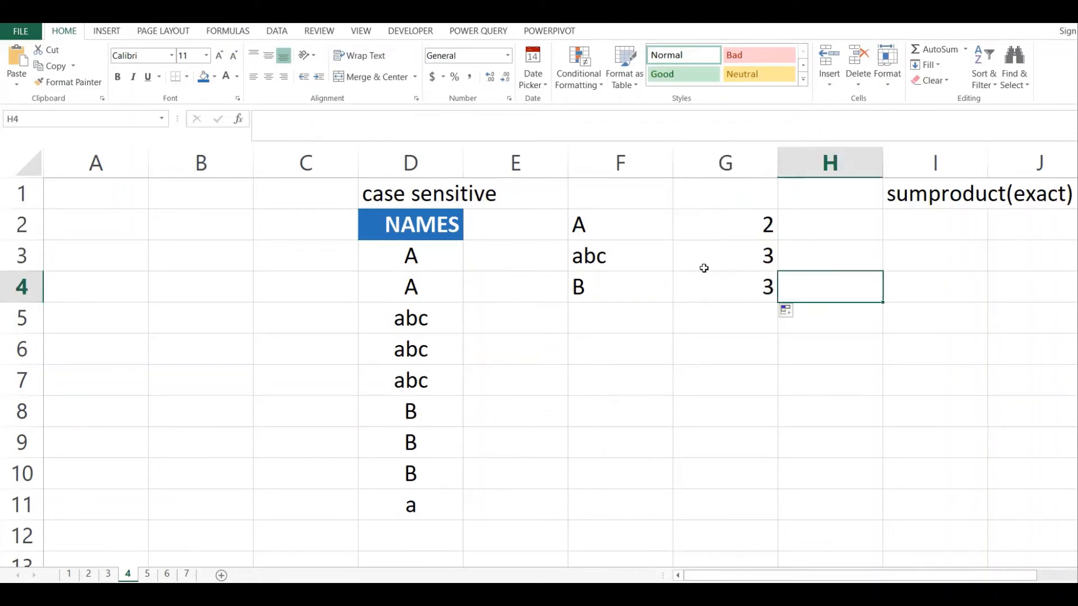
- Compare the count in G3 with criterion F3 and the abc entries in D5:D7
click(690, 267)
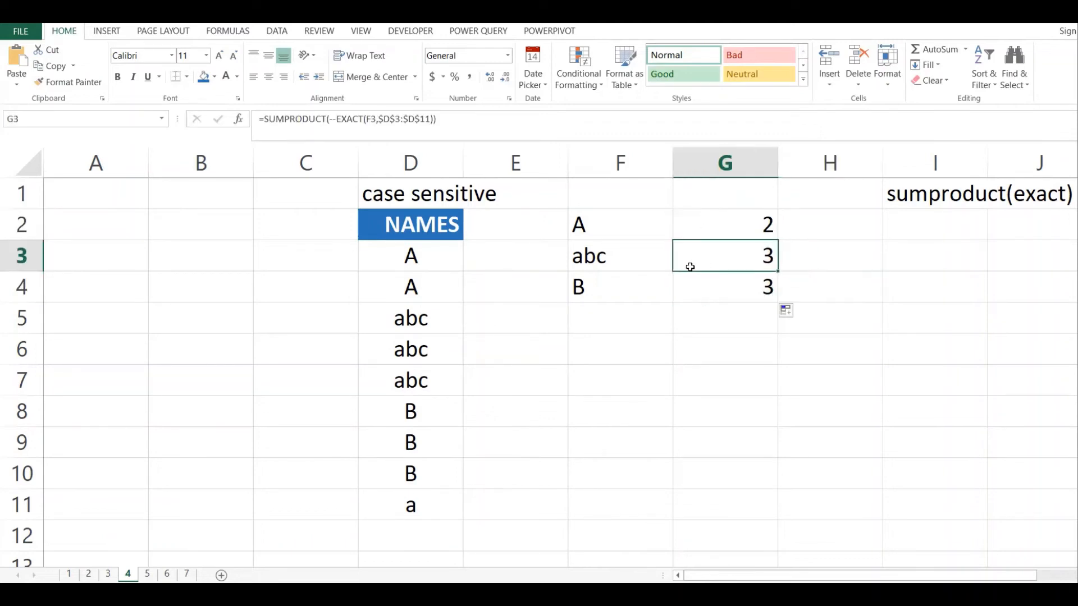
click(604, 258)
click(765, 257)
drag(441, 319, 421, 381)
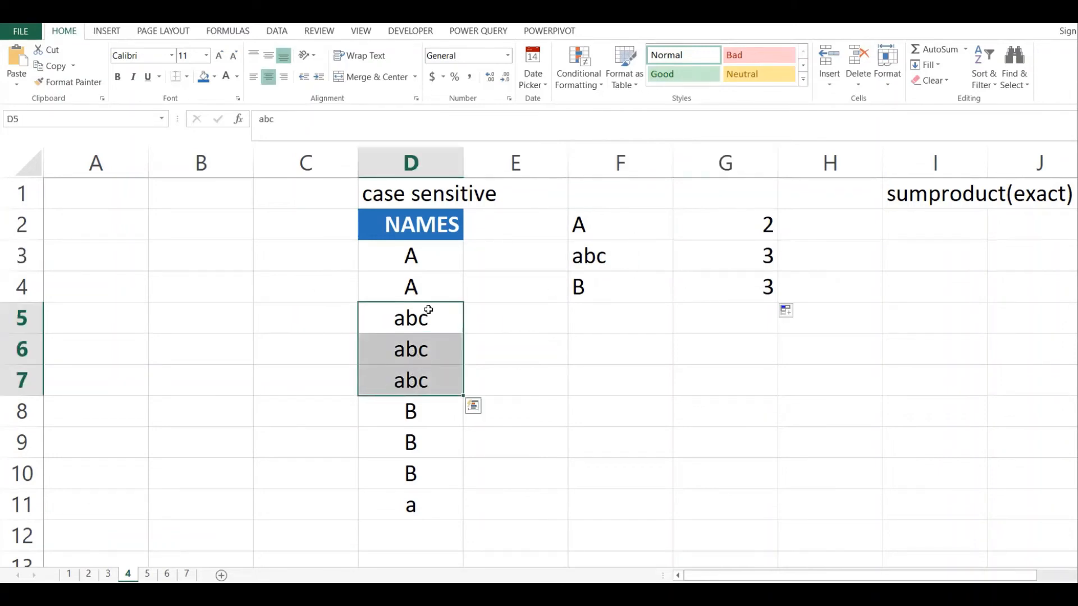
- Replace the name in D5 with uppercase ABC
click(443, 353)
click(440, 327)
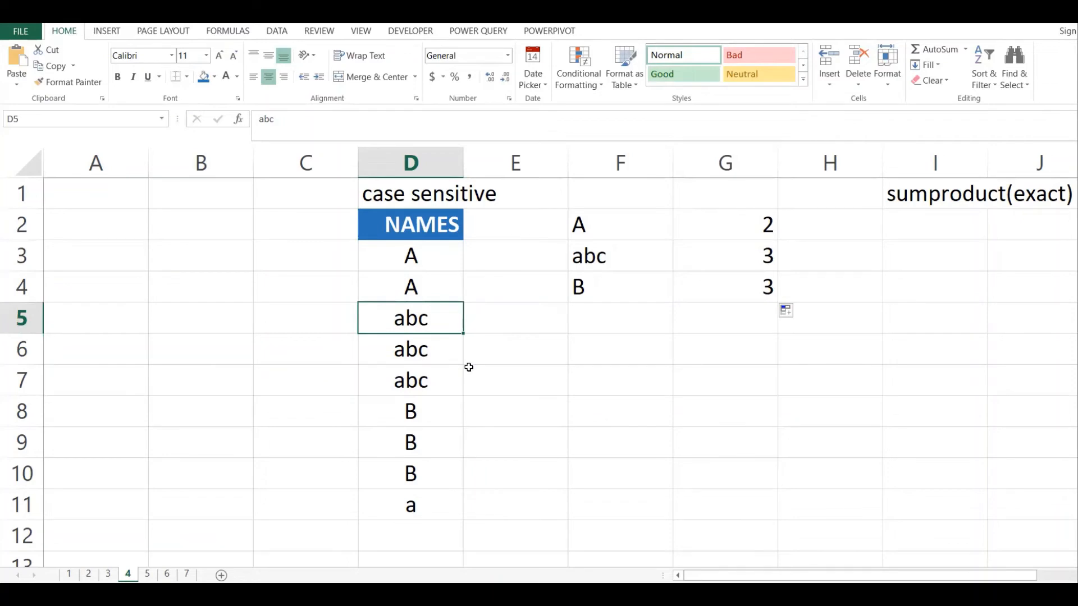
text(ABC)
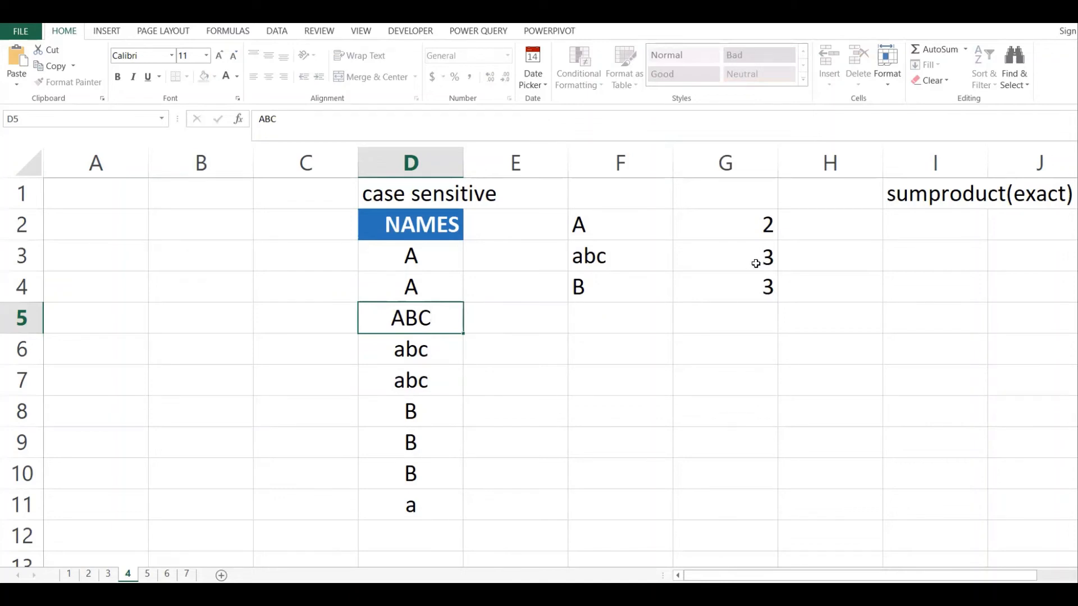
key(Return)
- Recheck the G3 count and formula against criterion F3, the uppercase entry in D5 and the lowercase entries in D6:D7
click(663, 251)
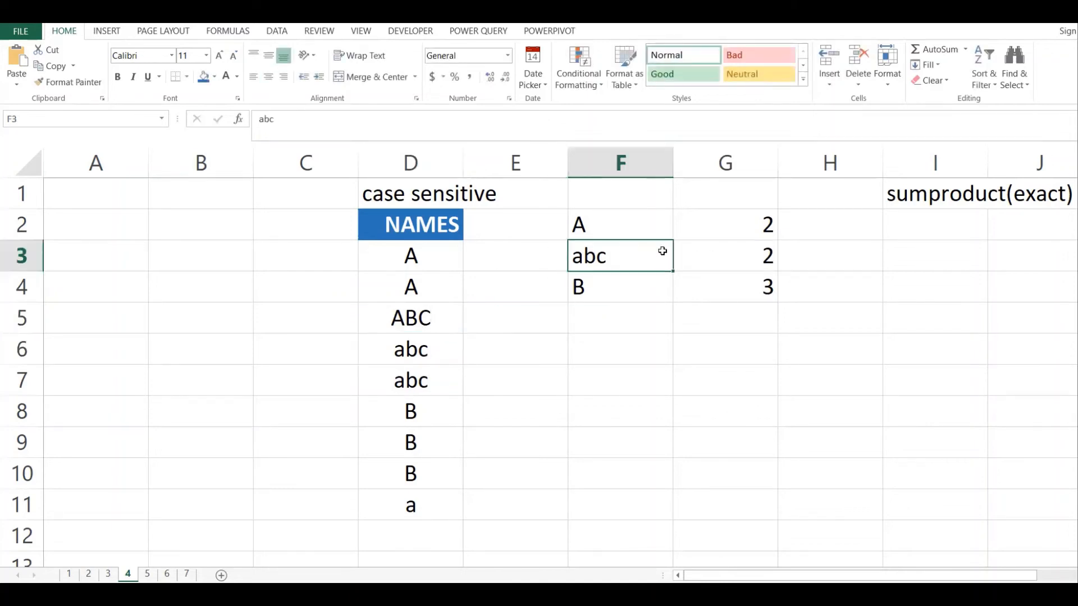
click(752, 265)
click(597, 260)
click(765, 250)
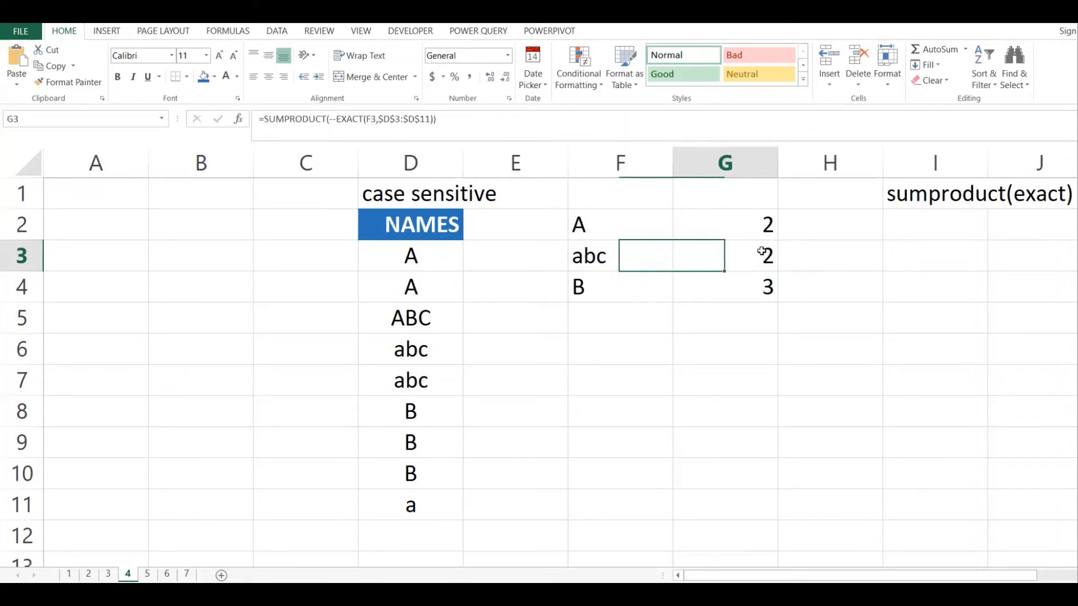
click(437, 318)
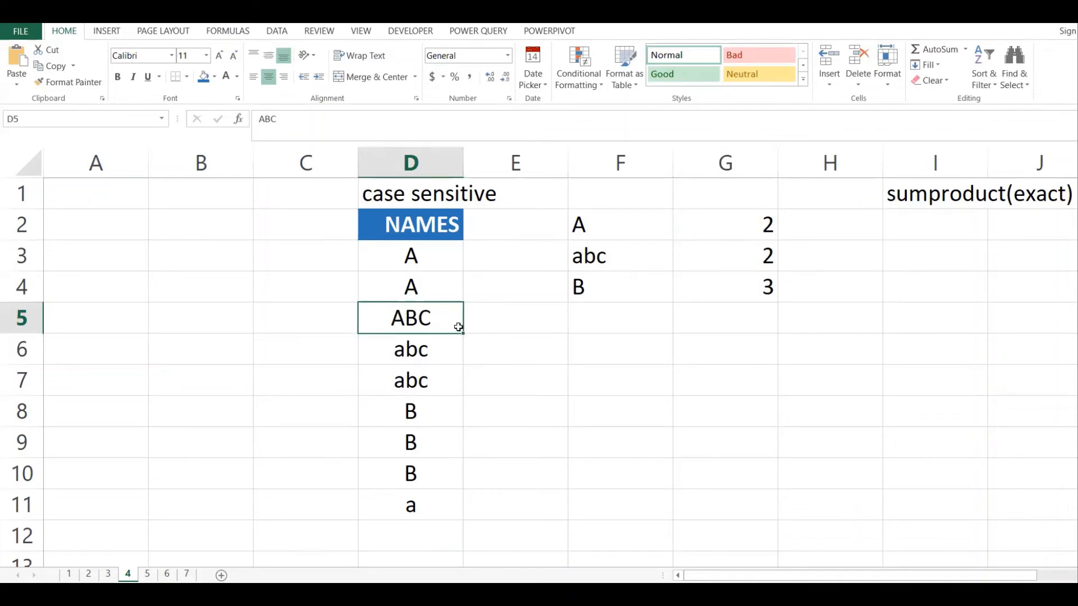
drag(423, 346, 436, 377)
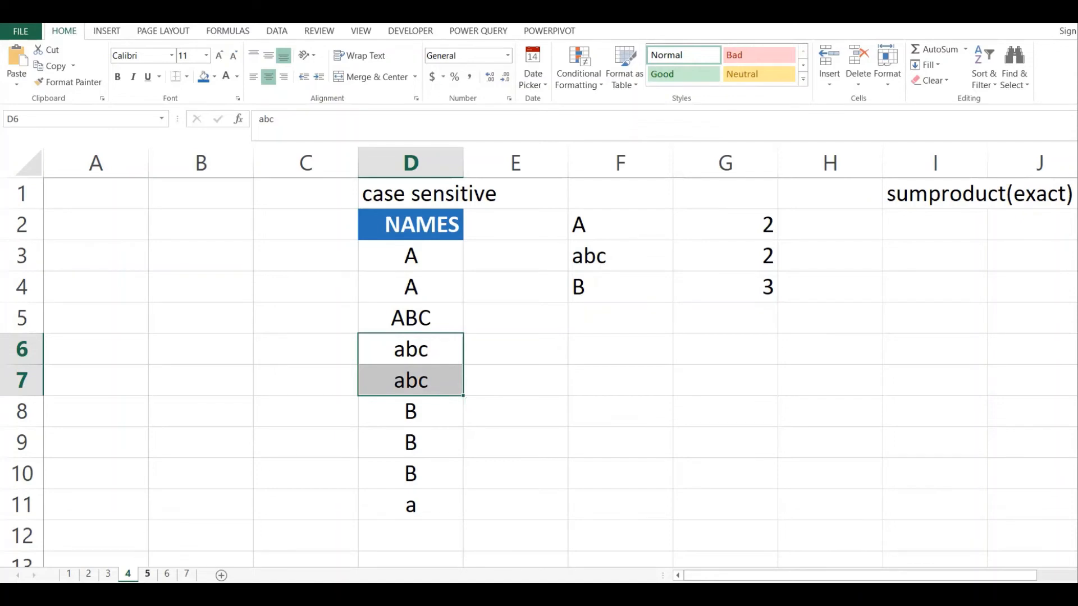
- Open sheet 5 and examine the COUNTIF formula in D3 alongside the names in column B
key(ctrl+Page_Down)
click(372, 418)
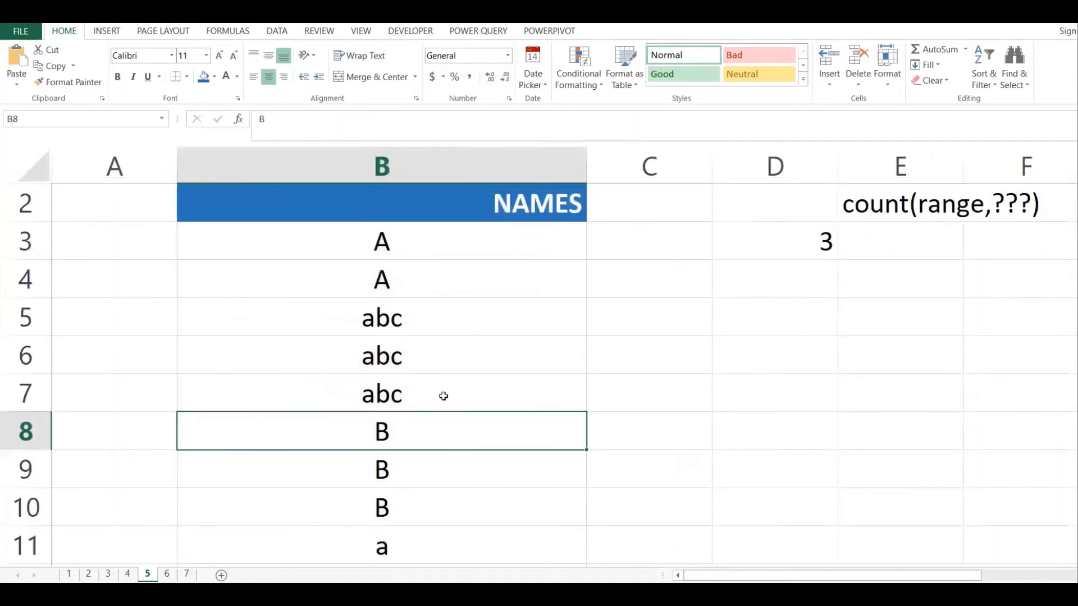
click(466, 354)
click(748, 224)
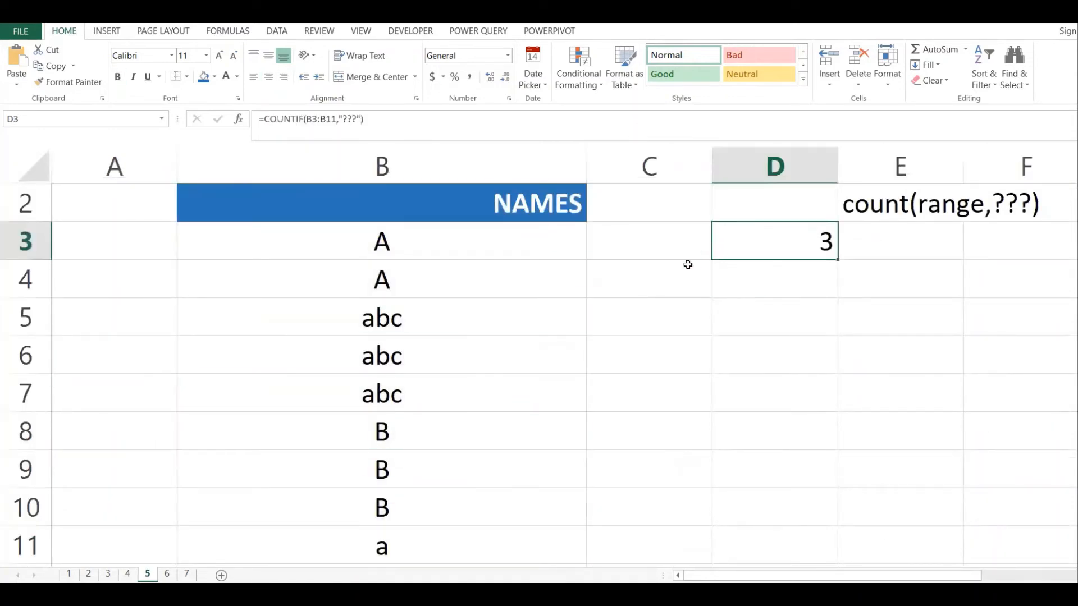
click(616, 267)
click(465, 250)
click(767, 230)
click(725, 282)
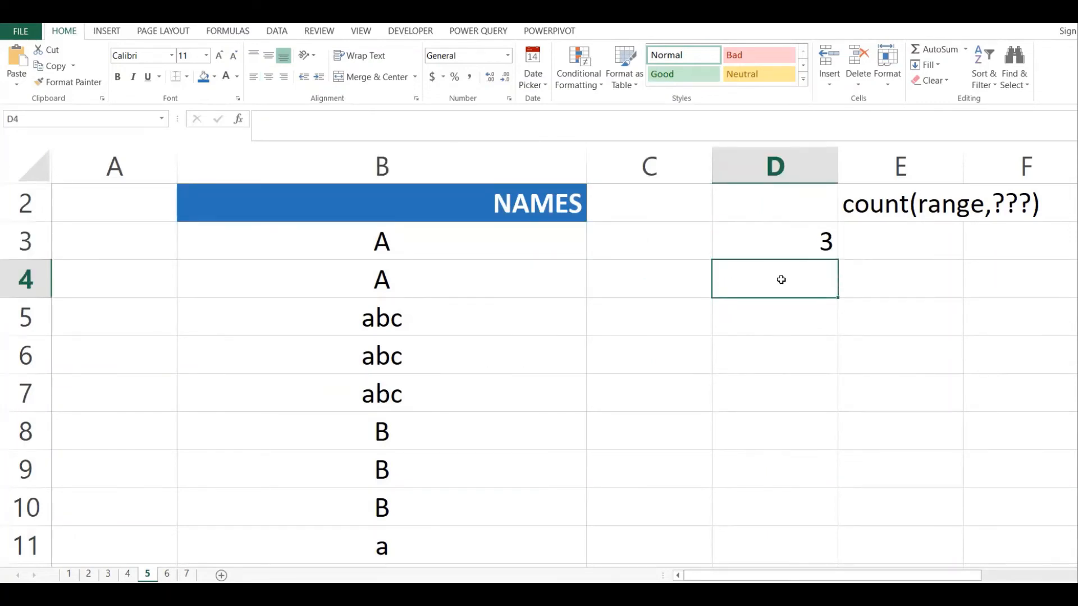
- Review the names list in column B down to row 11 against the COUNTIF range used in D3
drag(408, 246, 556, 320)
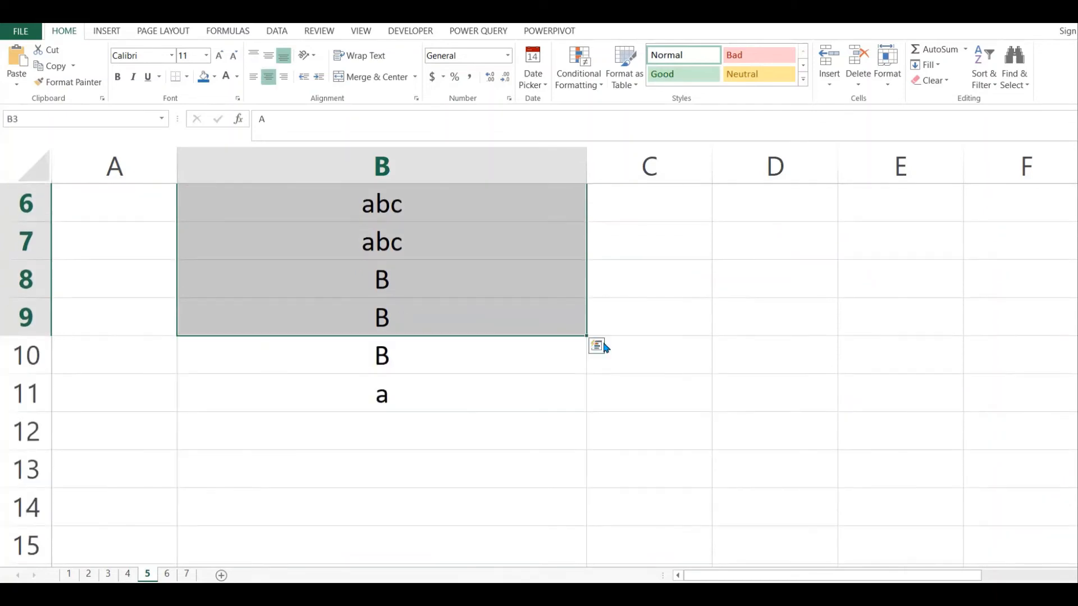
click(662, 351)
key(Up)
key(ctrl+Up)
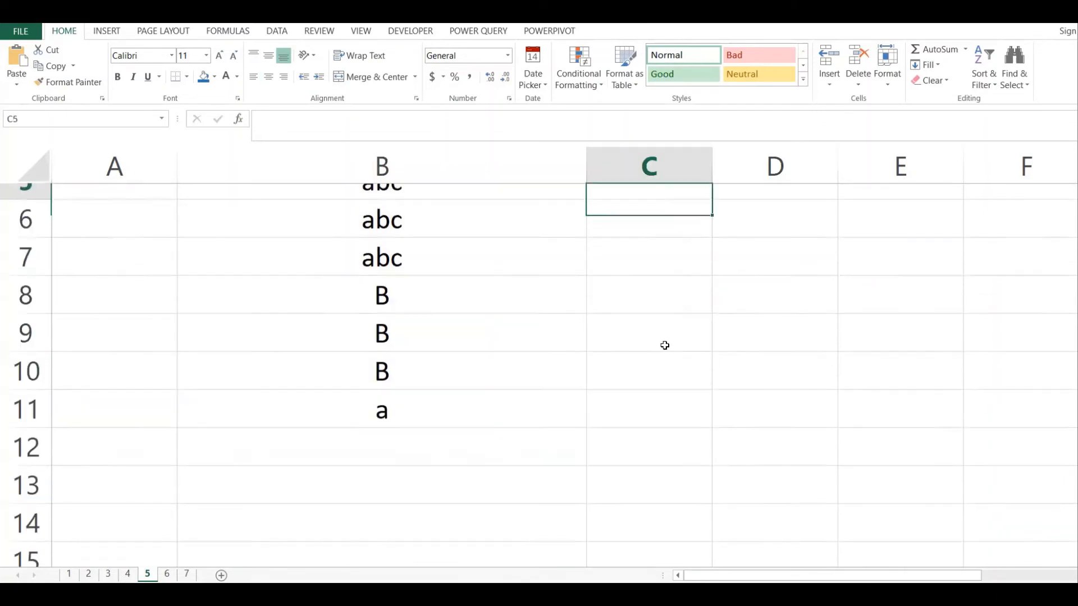
key(Down)
key(Down)
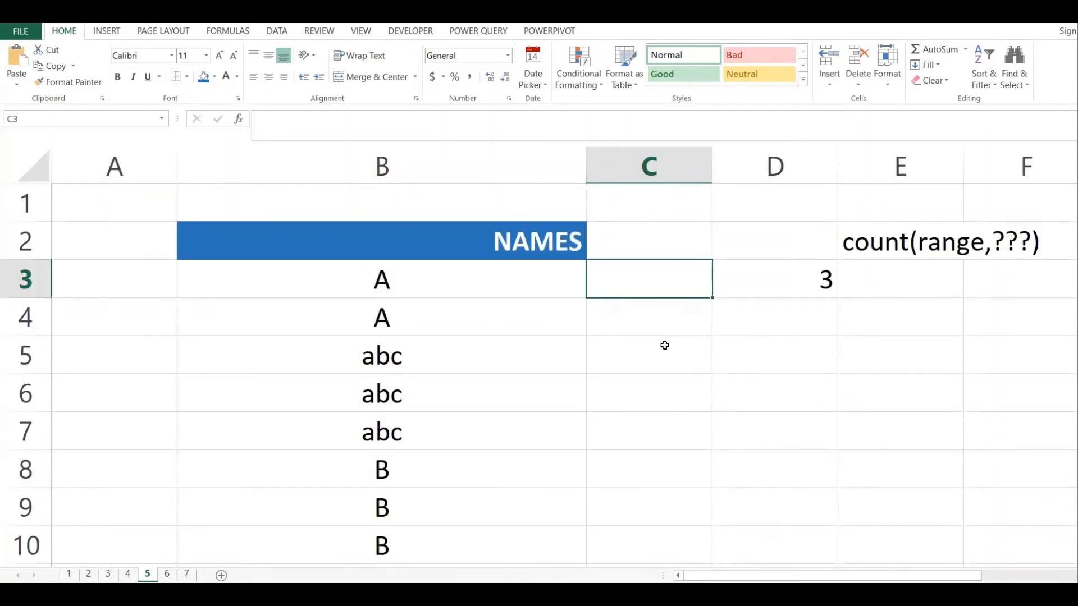
click(826, 283)
drag(418, 278, 396, 548)
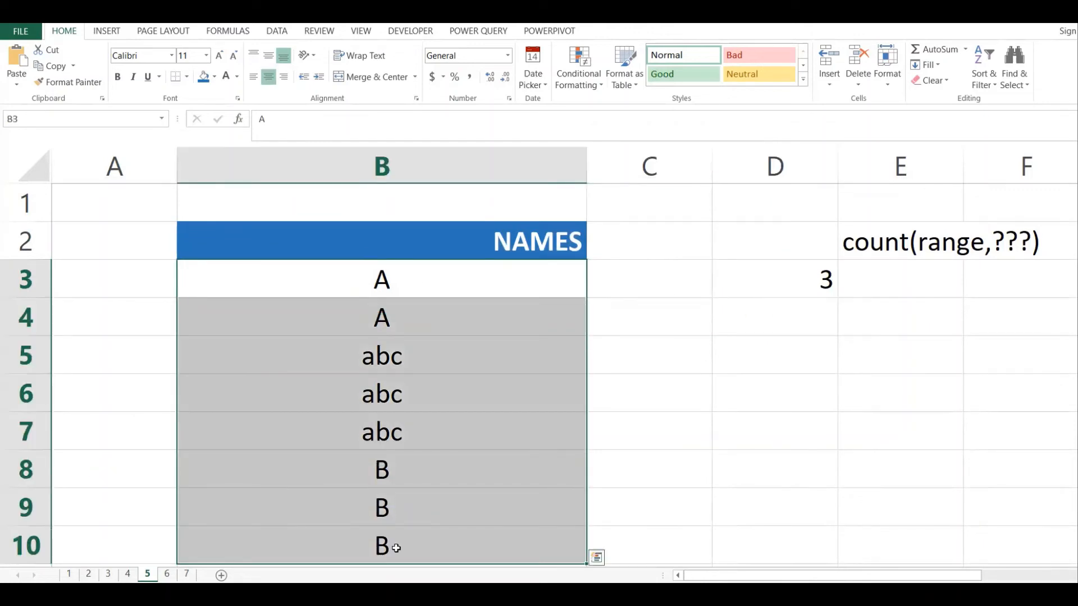
click(780, 275)
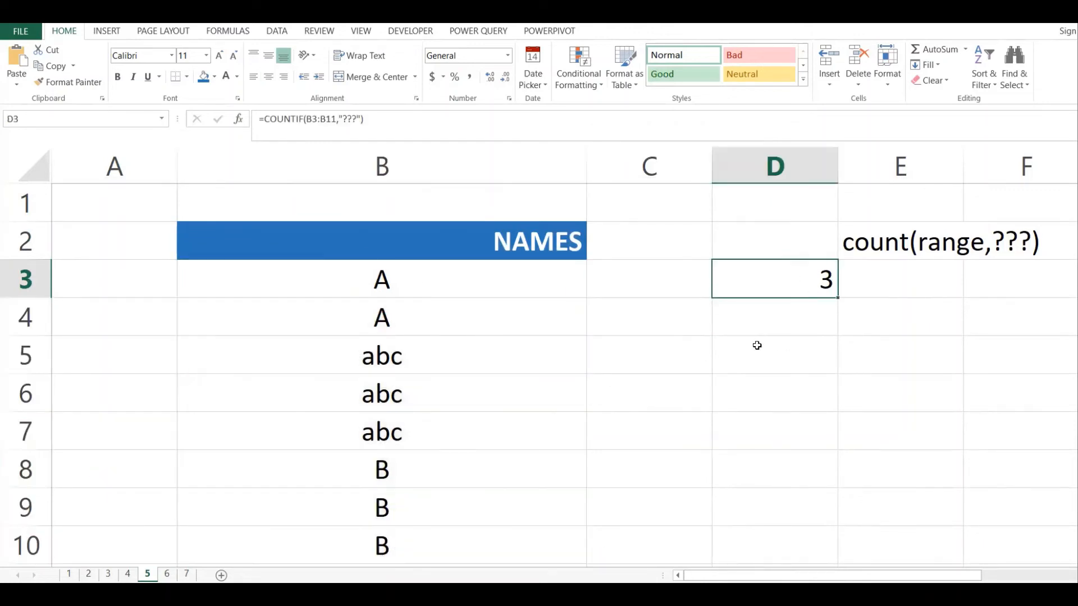
- Examine the length of individual names in B3:B10 in relation to the ??? wildcard criterion in D3
click(491, 402)
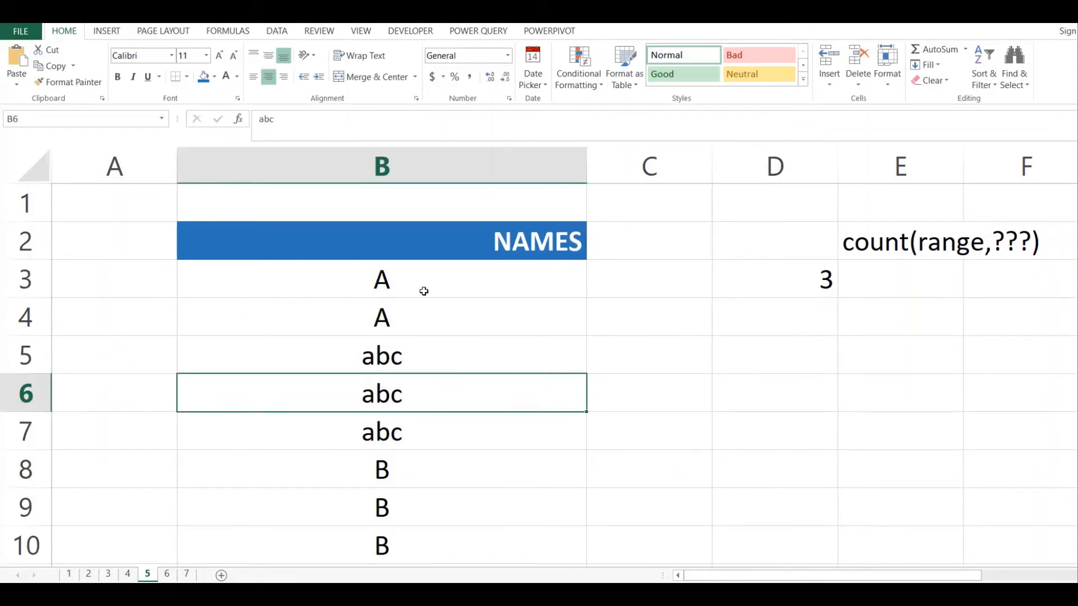
drag(413, 280, 415, 521)
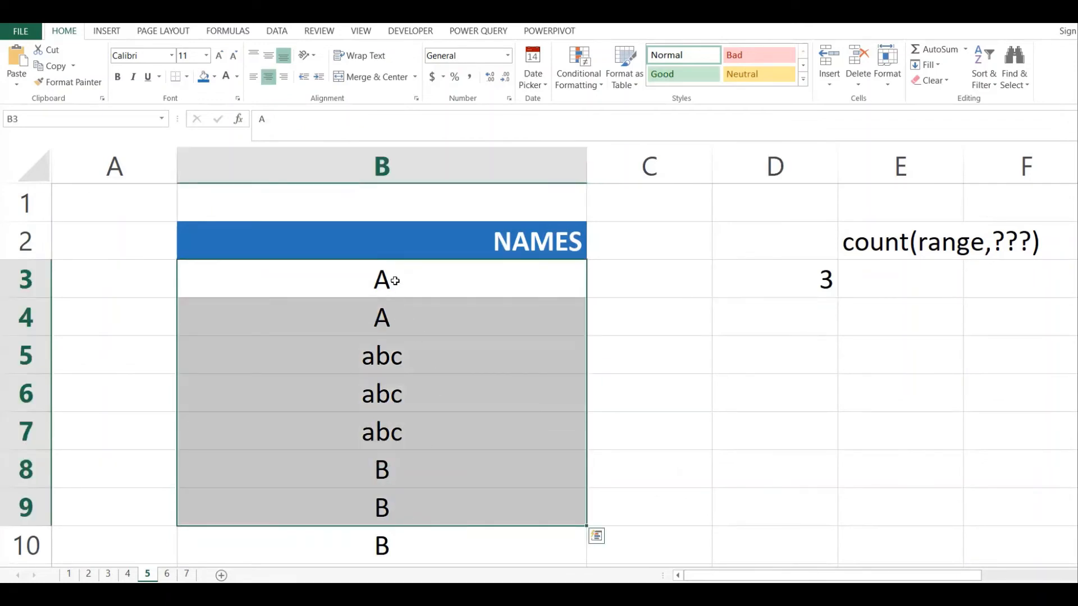
click(396, 281)
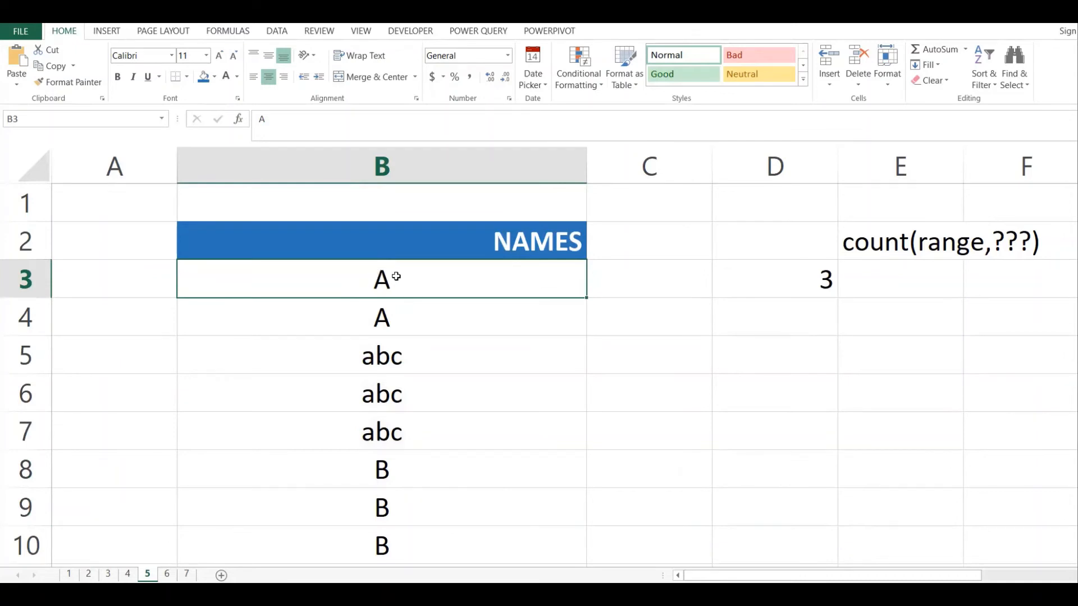
click(404, 324)
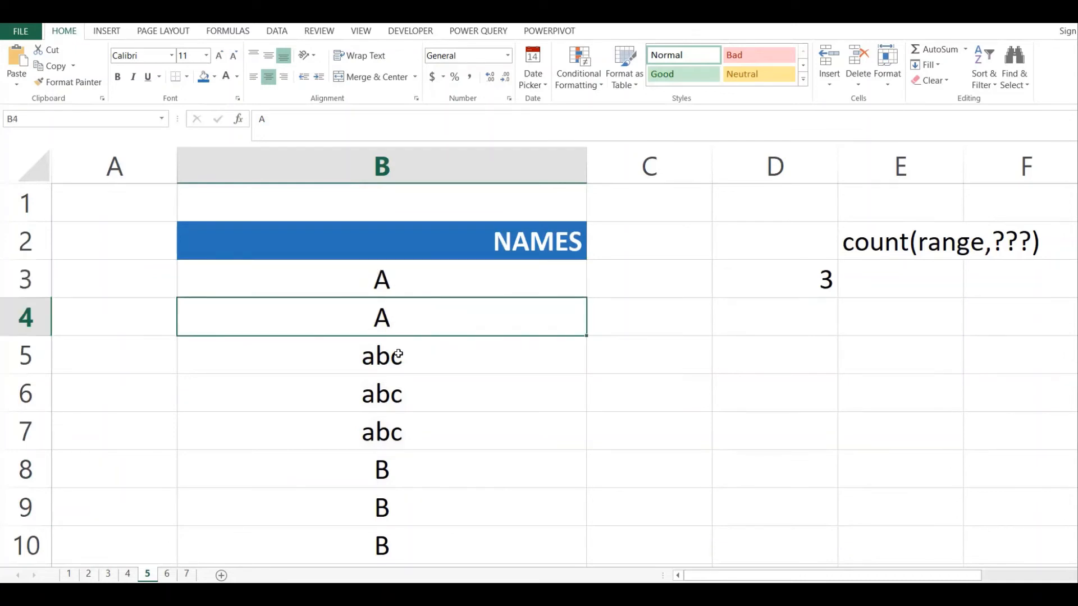
click(416, 364)
click(403, 394)
click(372, 433)
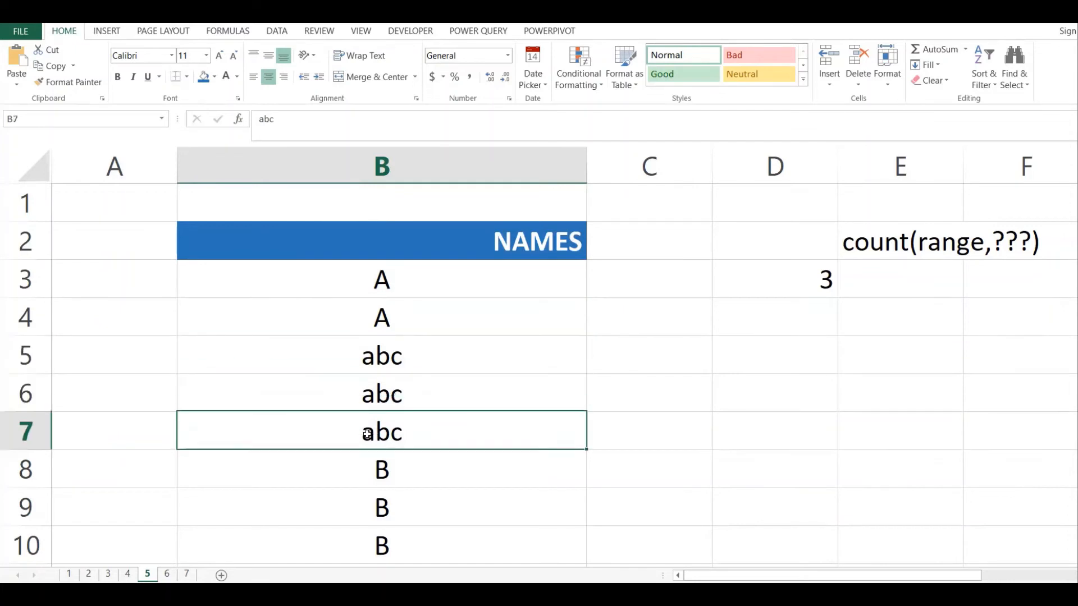
click(382, 506)
drag(380, 281, 385, 544)
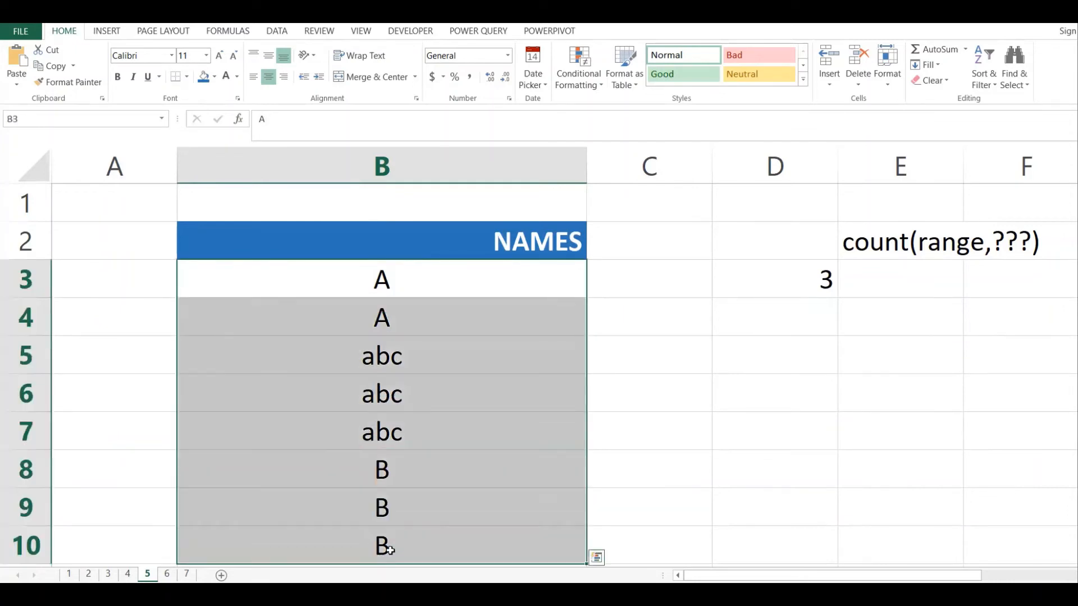
click(612, 419)
click(766, 303)
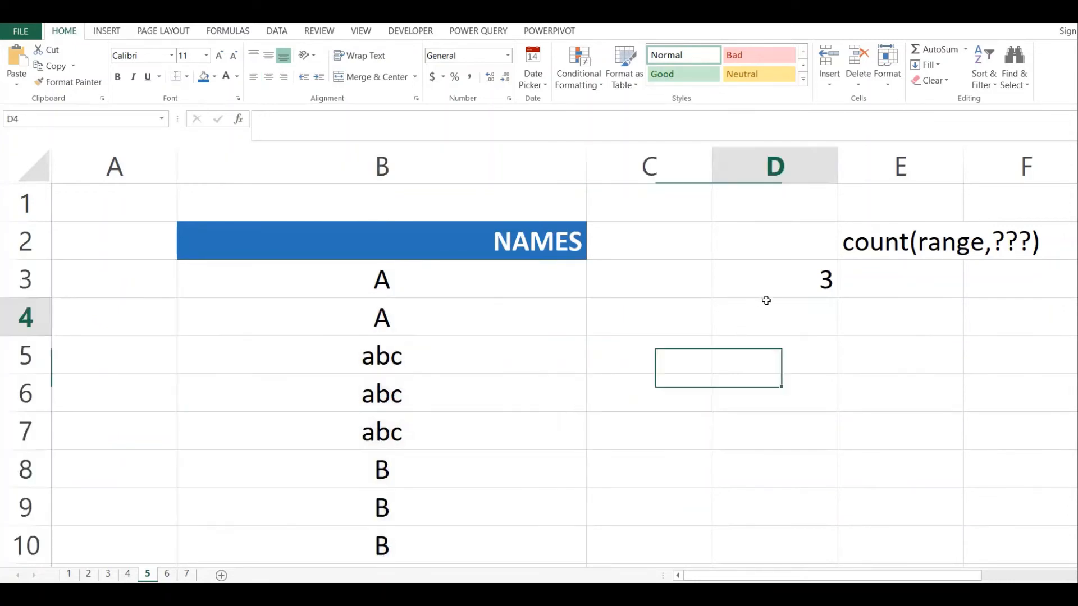
click(791, 267)
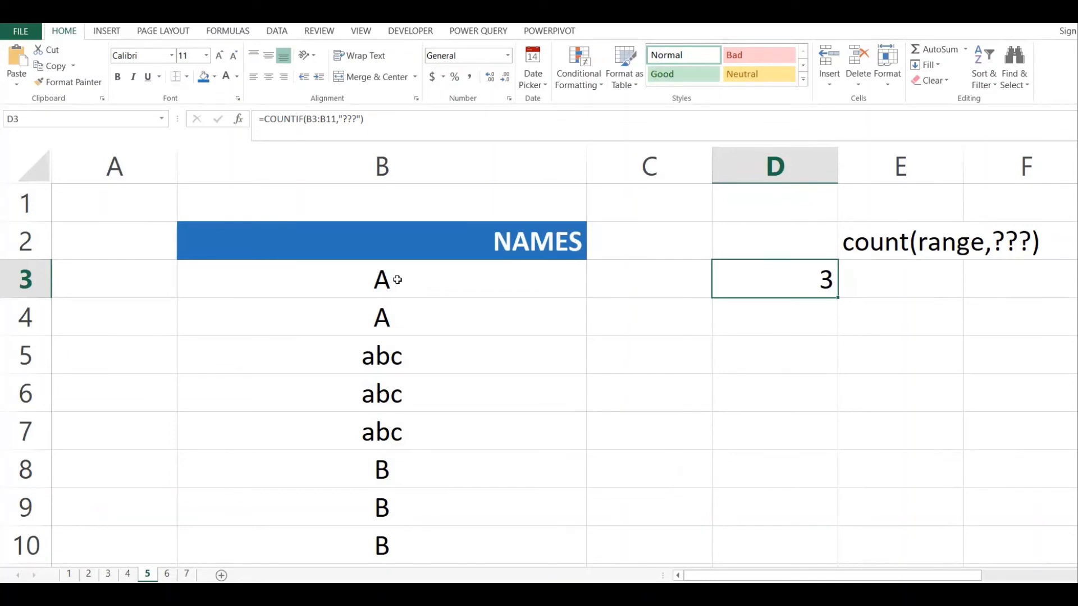
drag(359, 277, 414, 536)
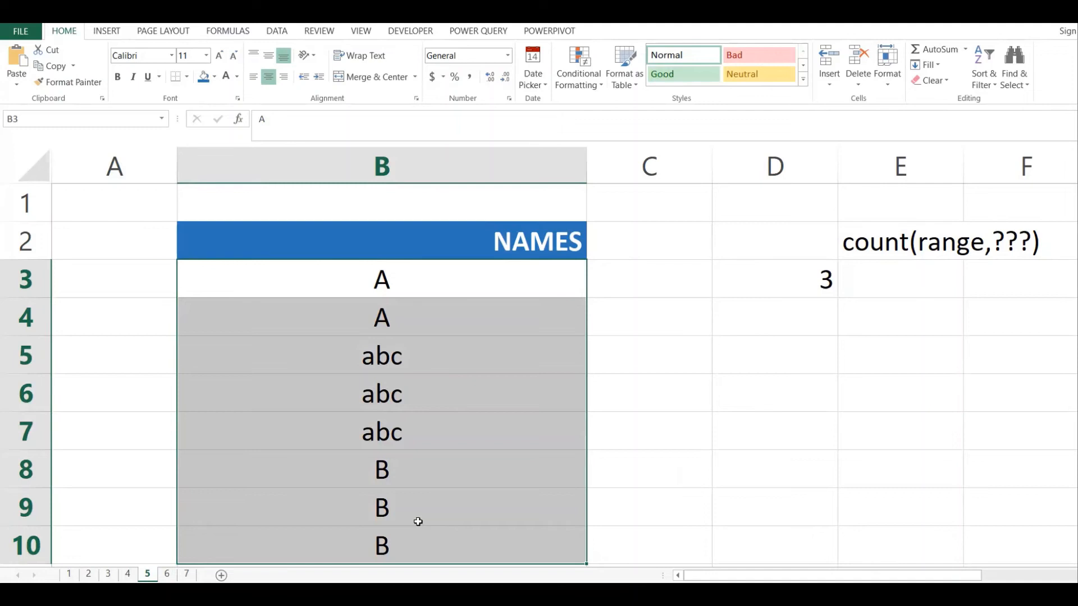
- Replace the formula in D3 with a COUNTIF over B3:B10 with an empty text criterion, =COUNTIF(B3:B10,"")
click(791, 284)
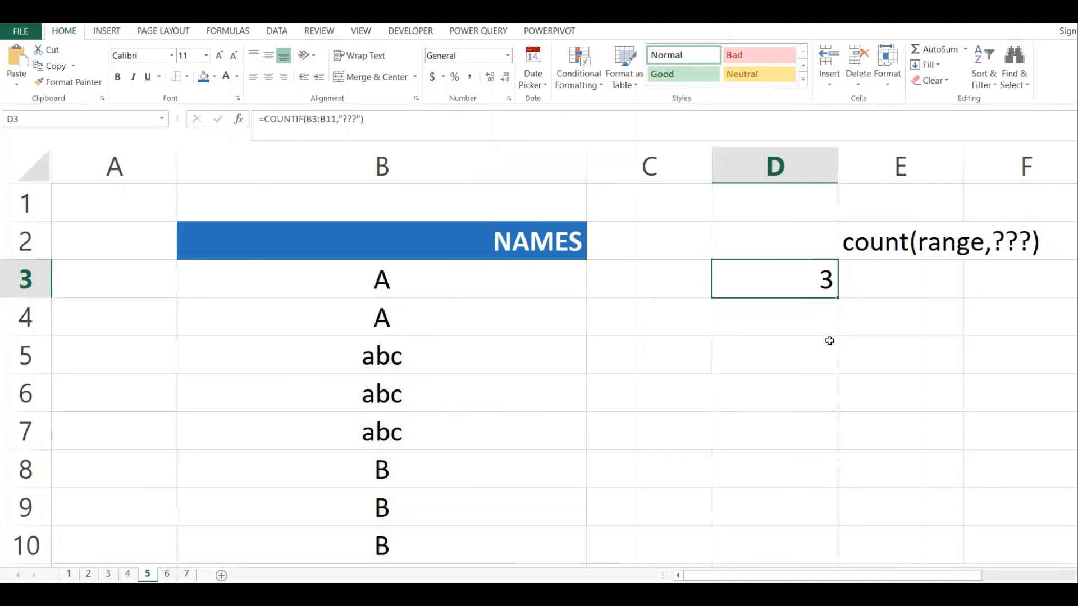
text(=COUNT)
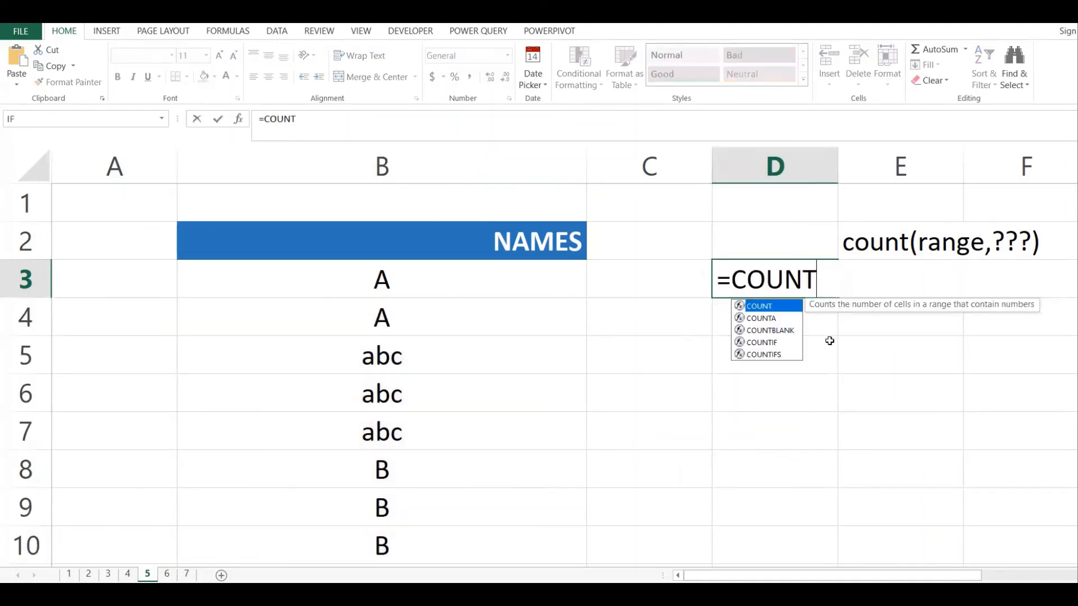
text(()
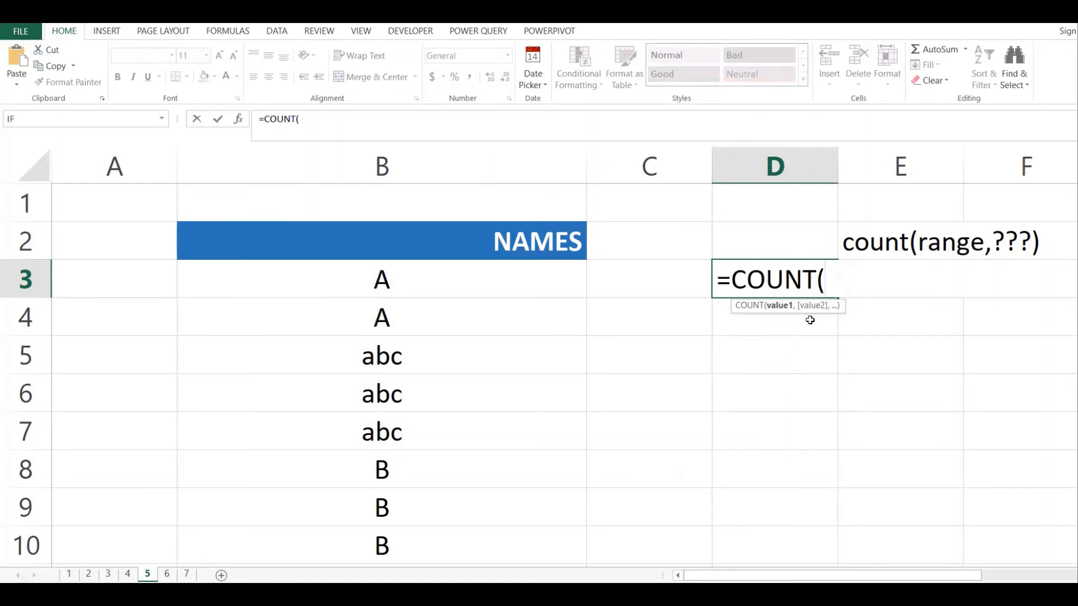
key(BackSpace)
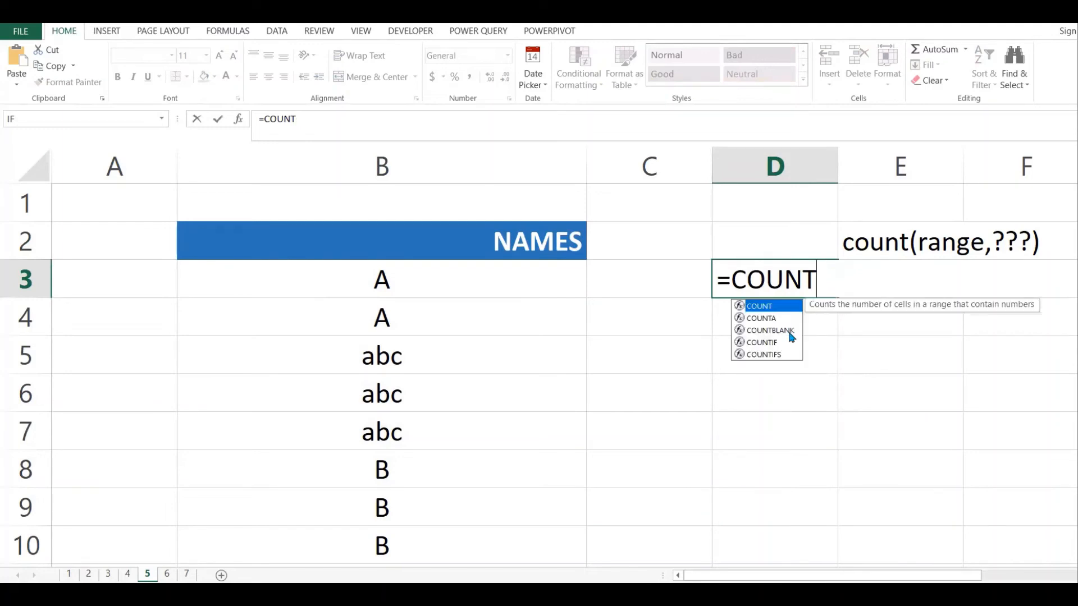
text(IF()
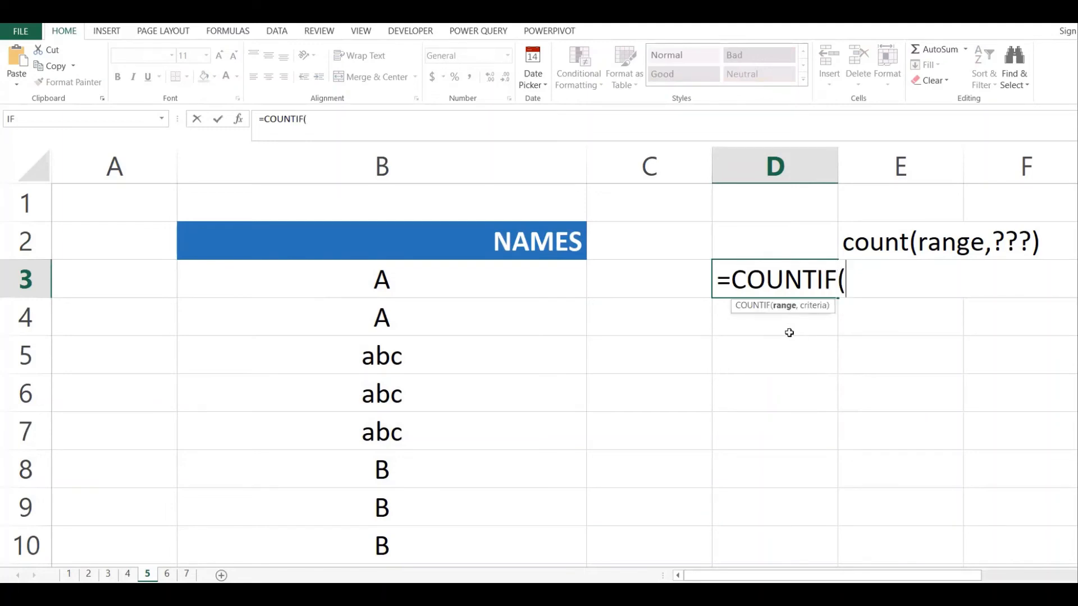
drag(425, 285, 442, 555)
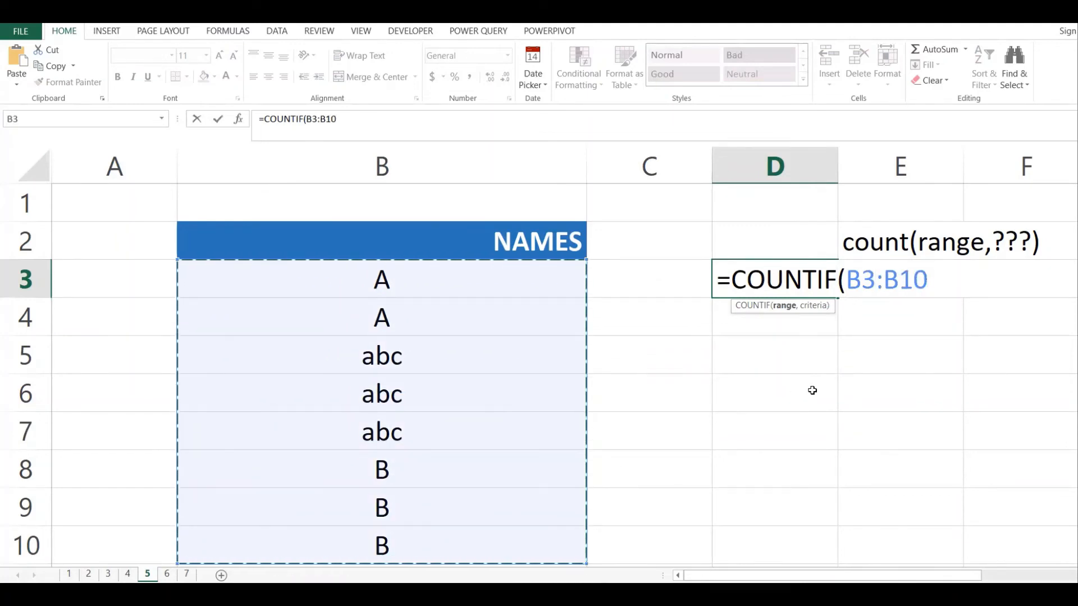
text(,)
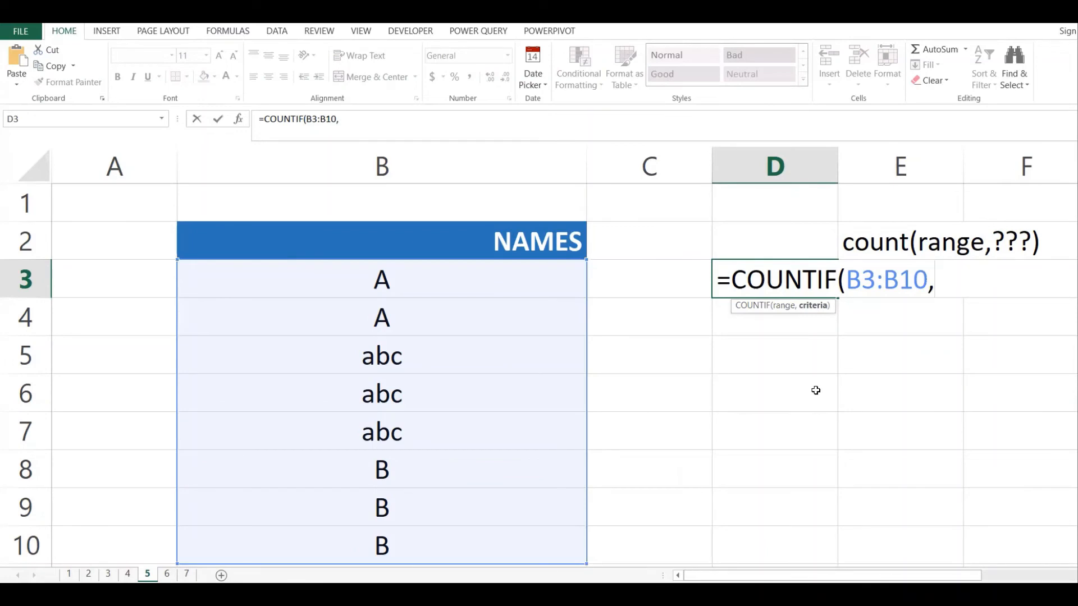
text("")
key(Left)
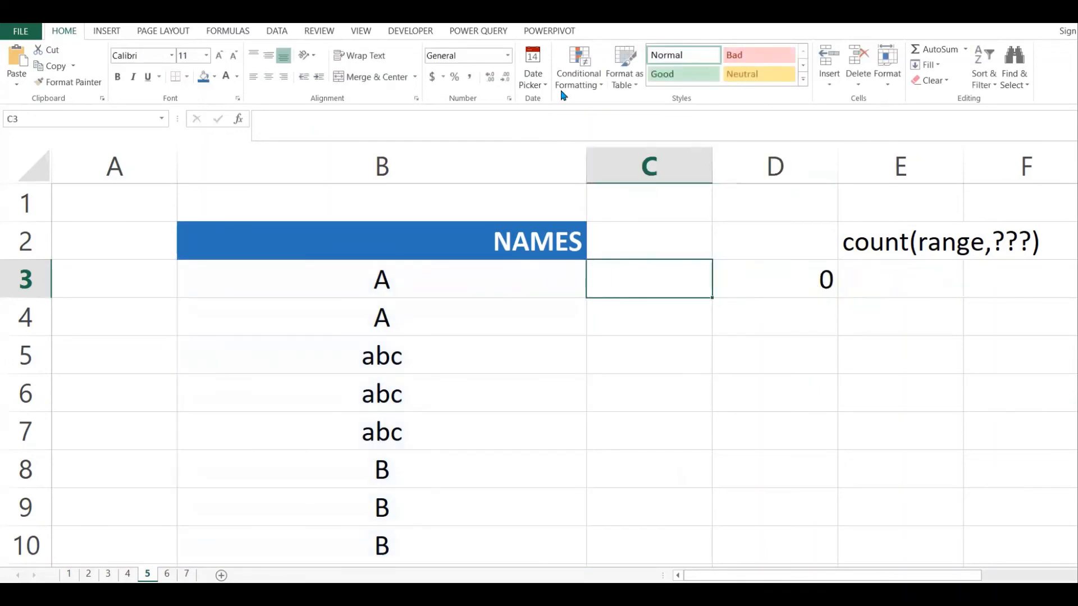
- Set the criterion in D3 to the single-character wildcard, giving =COUNTIF(B3:B10,"?")
click(791, 289)
double_click(790, 288)
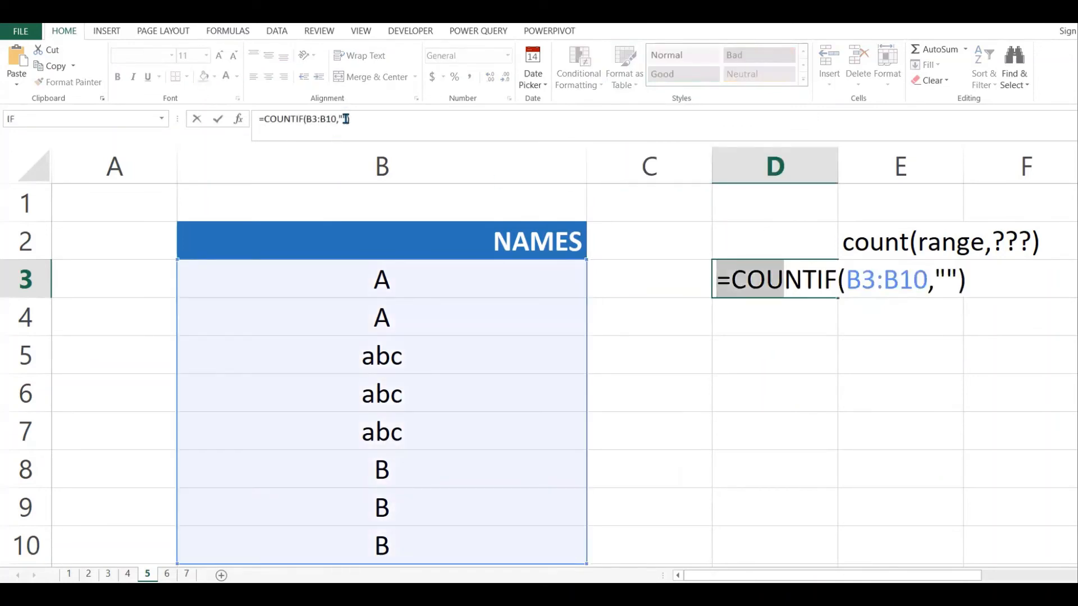
click(348, 119)
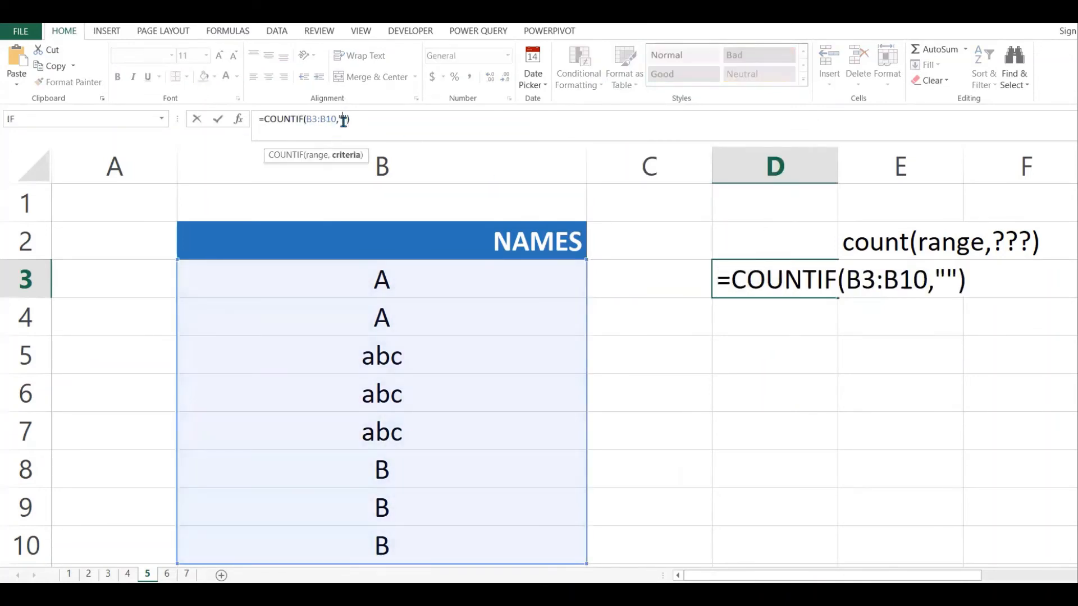
text(?)
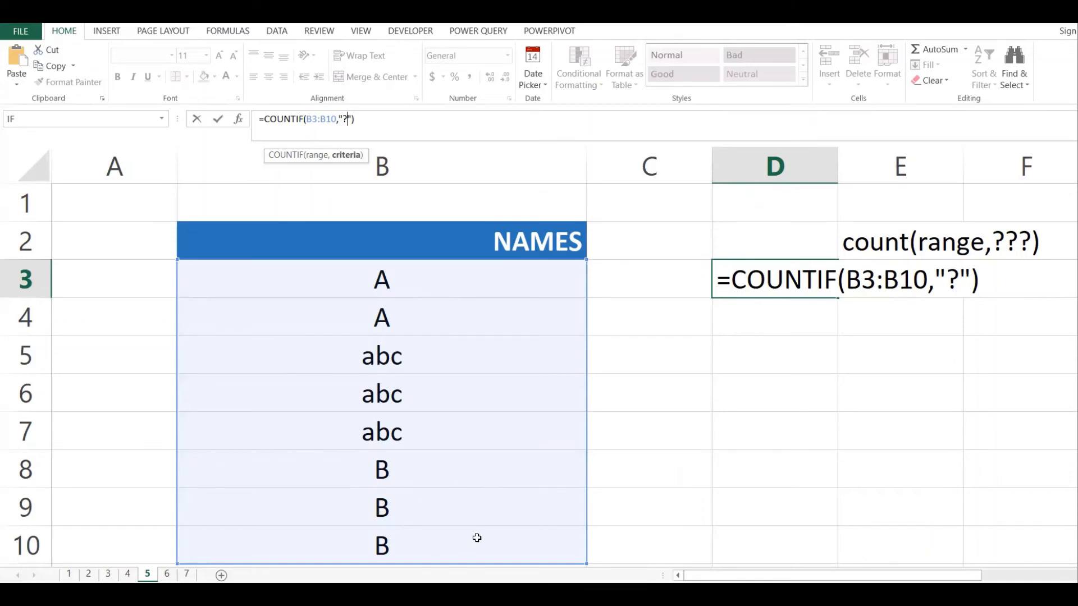
key(Return)
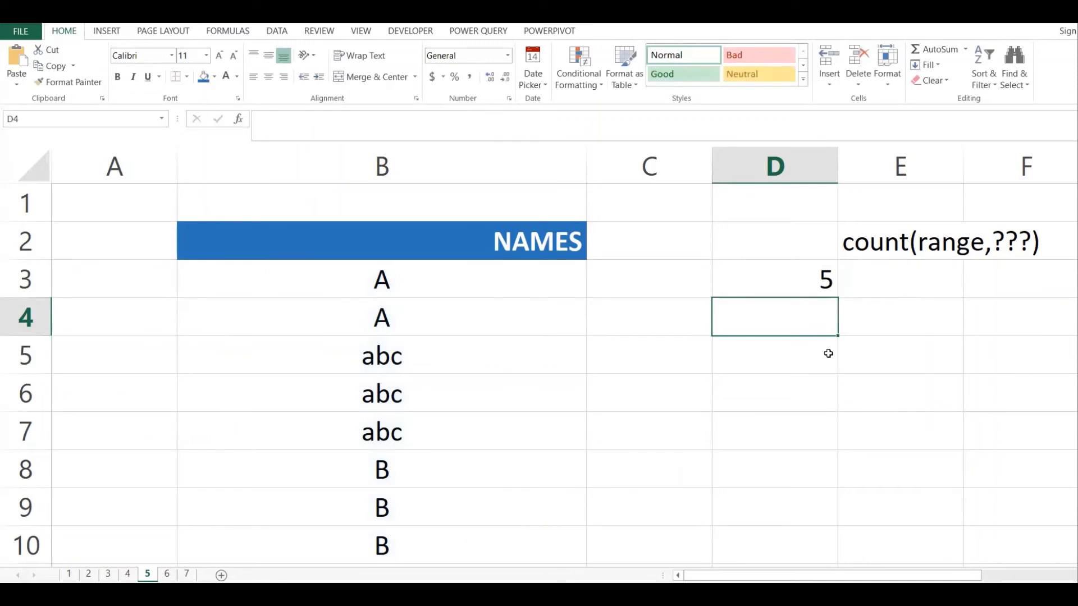
- Set the criterion in D3 to a two-character wildcard, giving =COUNTIF(B3:B10,"??")
click(820, 285)
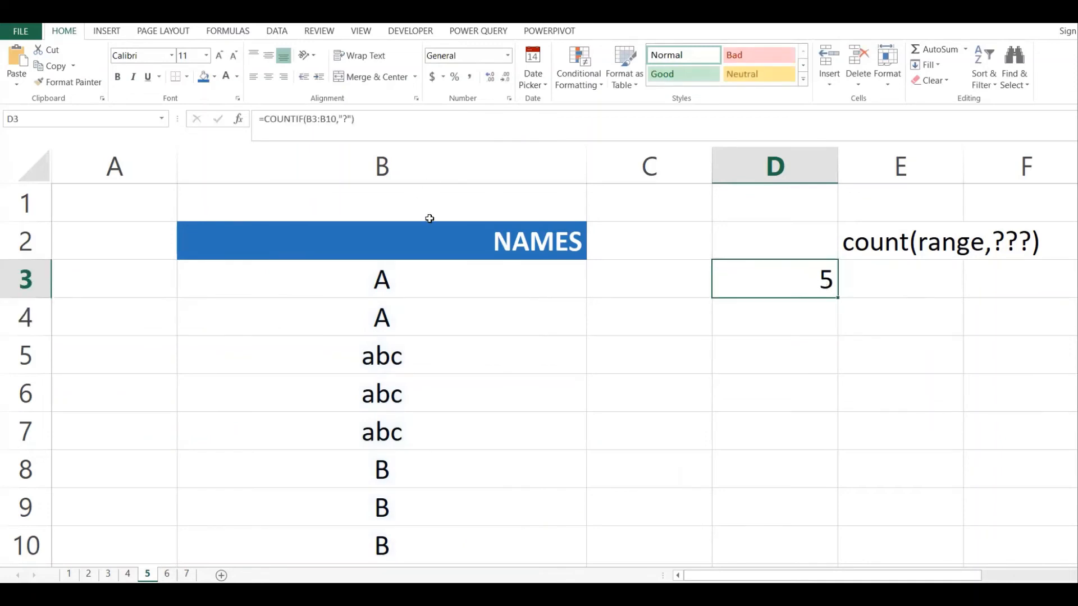
click(347, 119)
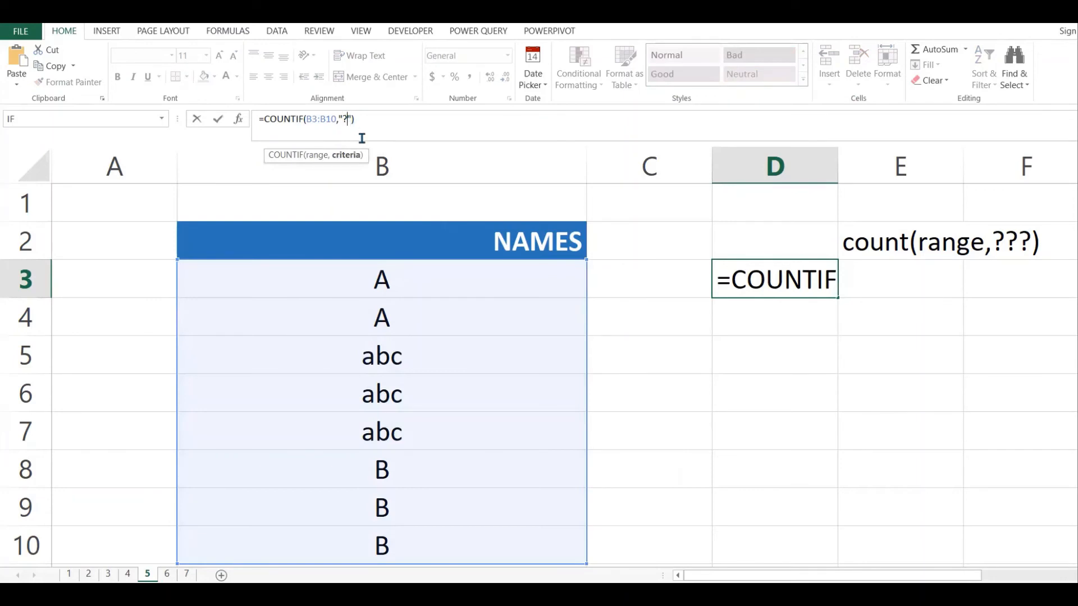
text(?)
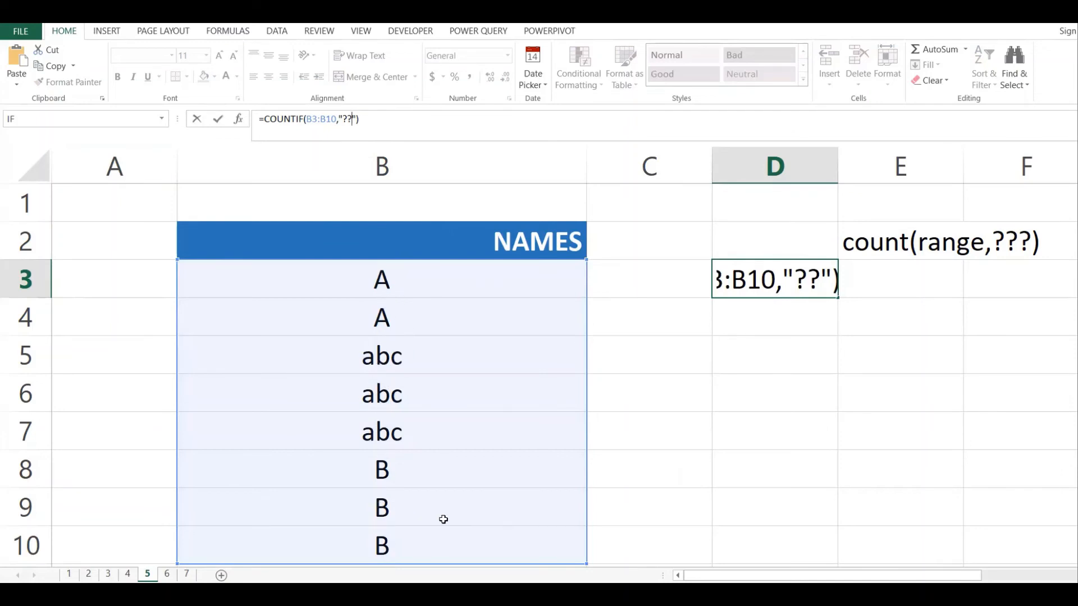
key(Return)
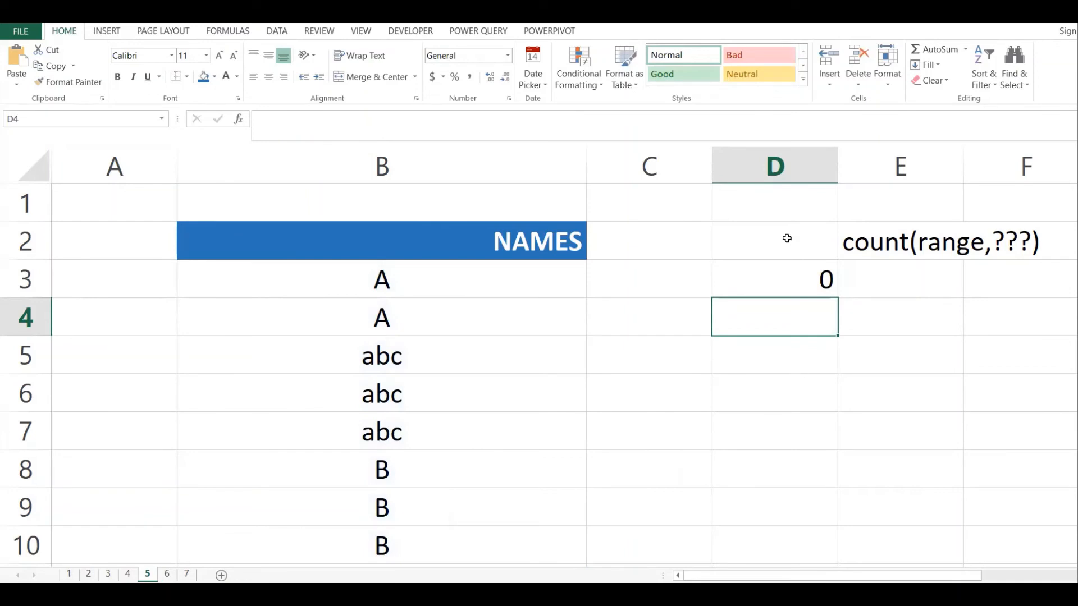
- Extend the criterion in D3 to a three-character wildcard, giving =COUNTIF(B3:B10,"???")
click(789, 273)
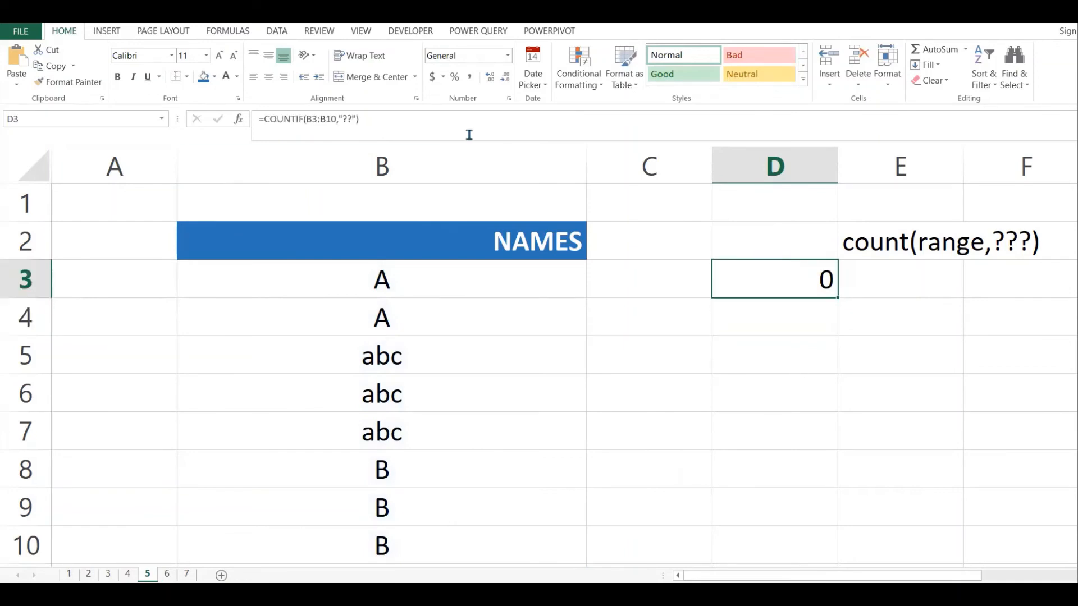
click(352, 119)
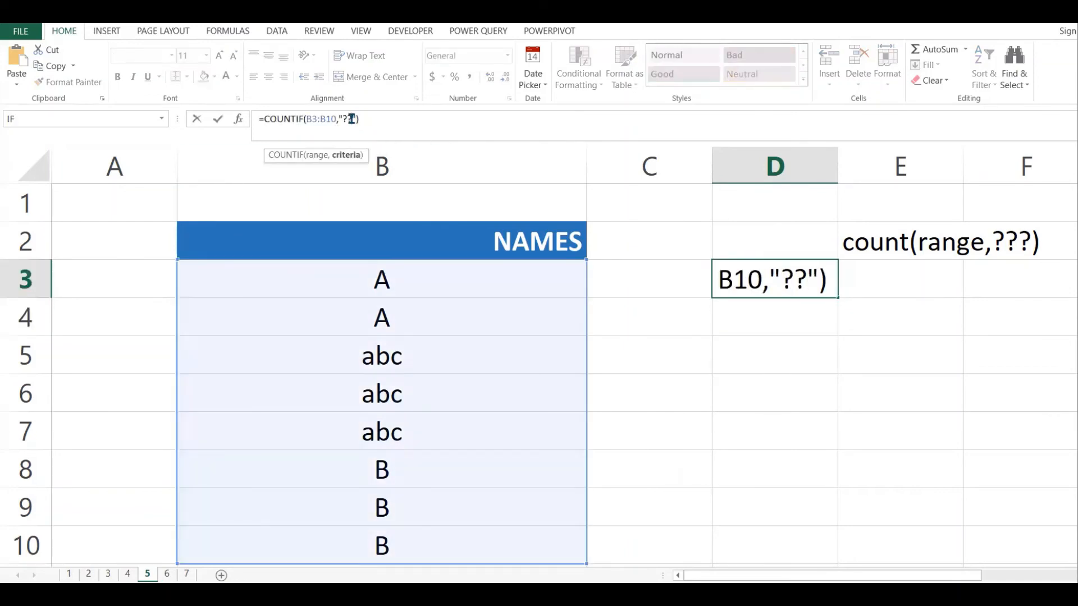
text(?)
key(Return)
click(831, 276)
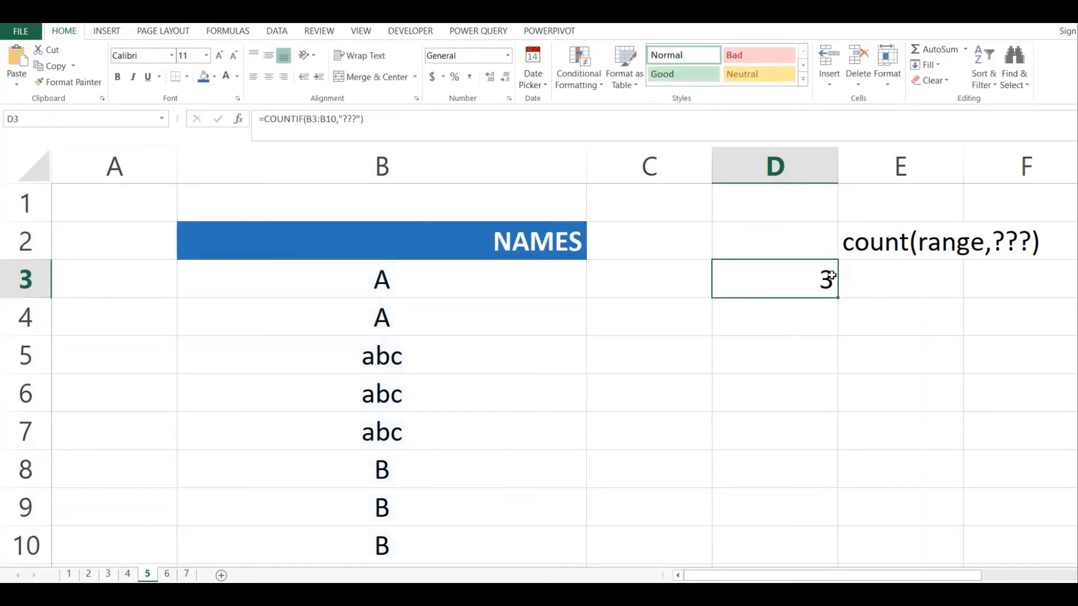
- Compare the single-letter names and the abc entries in B5:B7 with the ??? criterion used in D3
drag(414, 279, 407, 301)
click(399, 318)
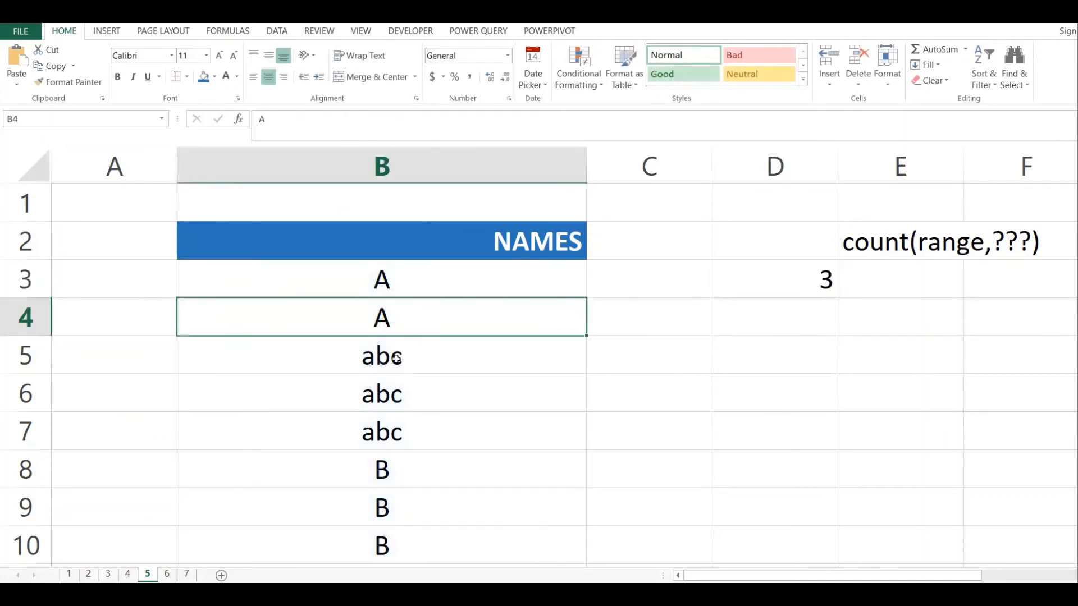
click(396, 358)
drag(416, 358, 404, 429)
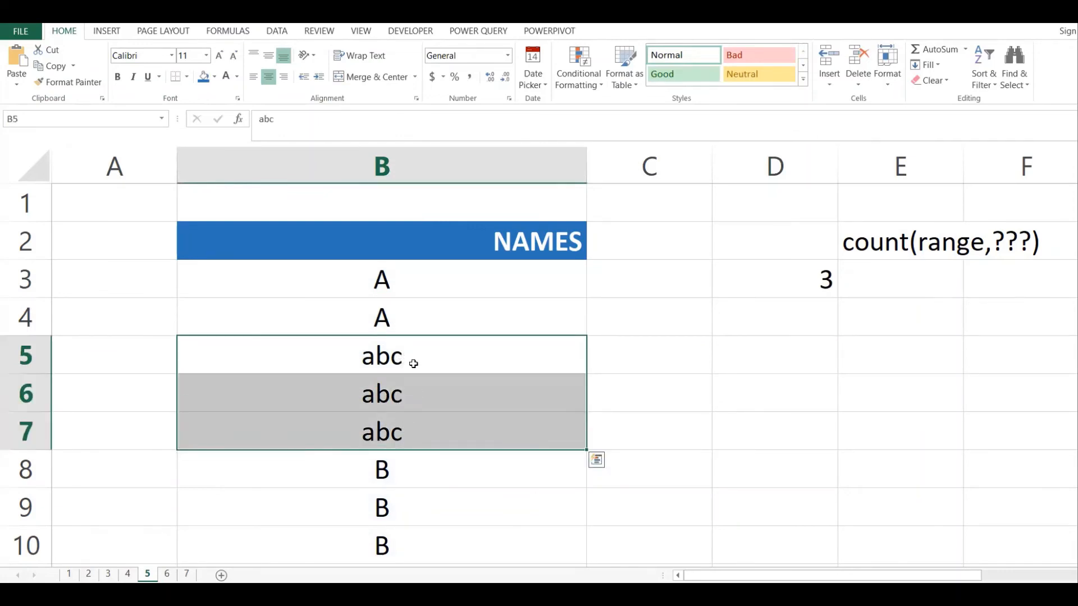
drag(414, 364, 405, 435)
click(804, 277)
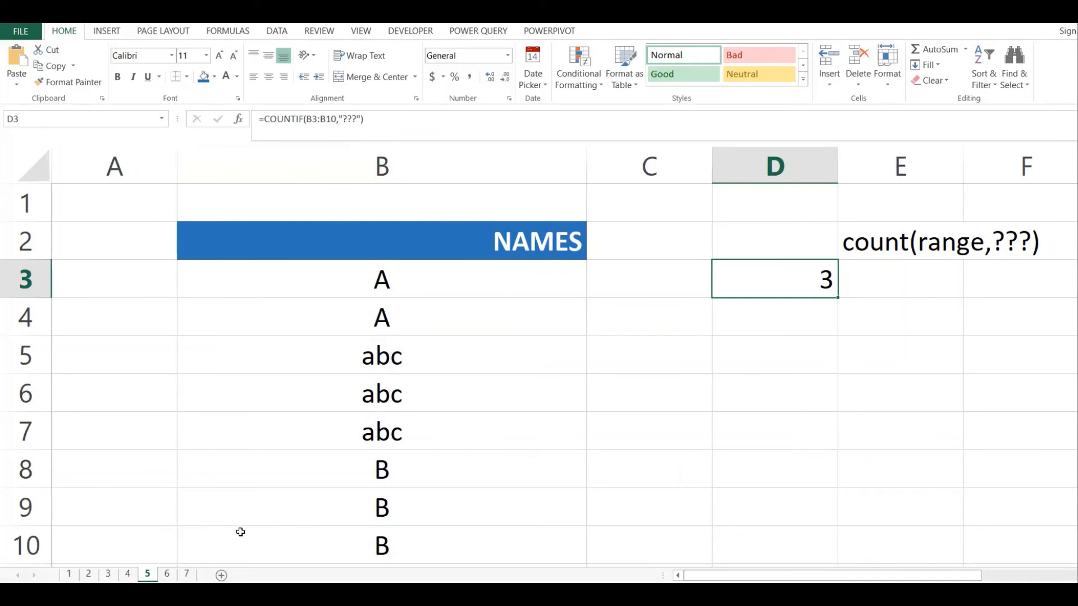
- Switch to sheet 6 and review the names in C2:C10 together with the asterisk-wildcard COUNTIF formula in E2
key(ctrl+Page_Down)
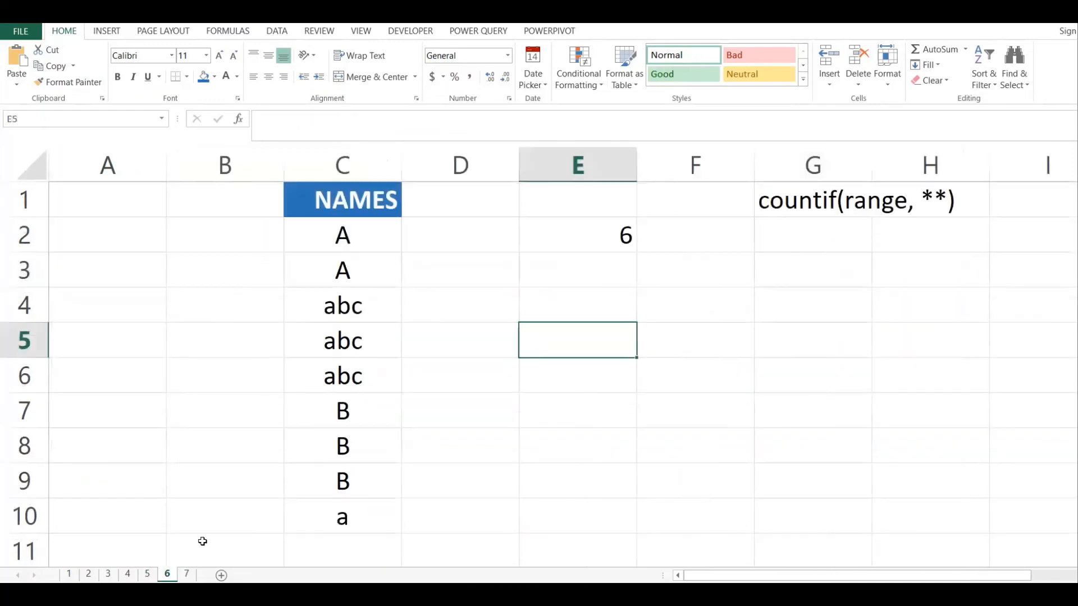
click(393, 399)
click(369, 254)
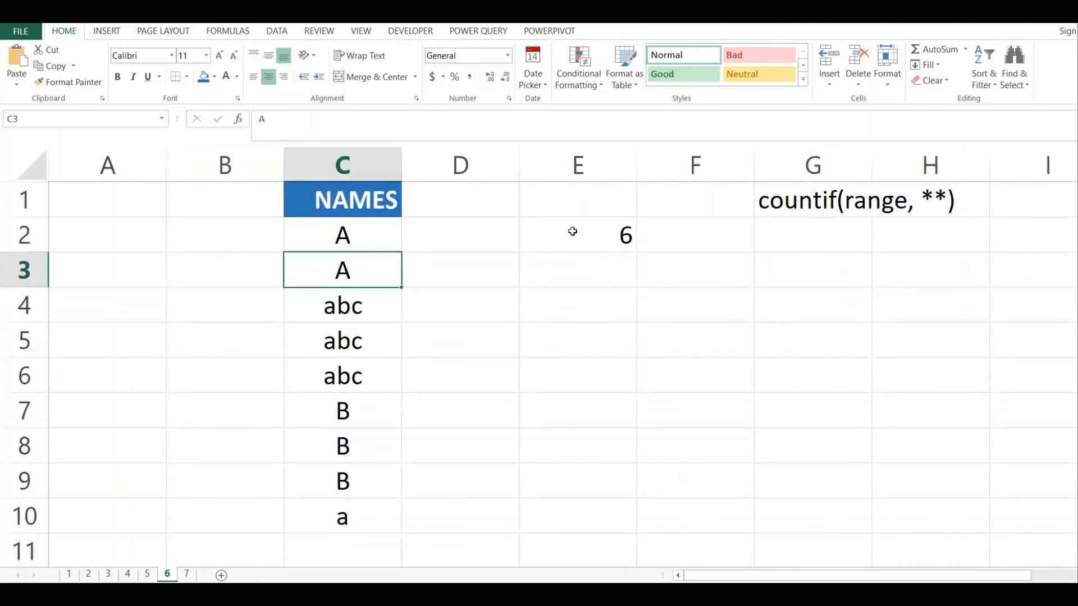
click(572, 233)
click(368, 234)
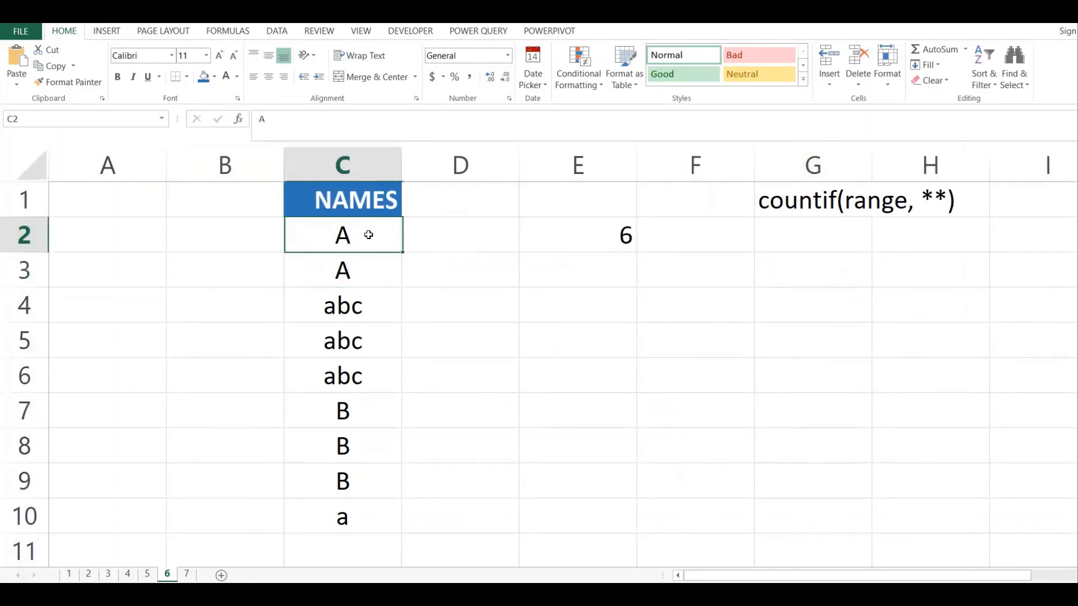
click(578, 235)
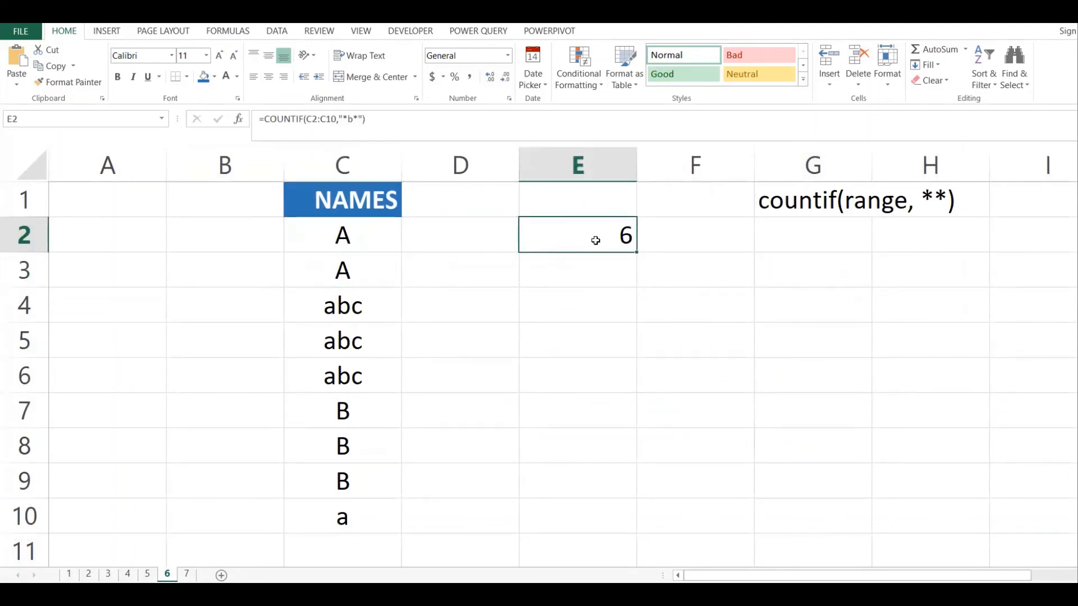
click(375, 250)
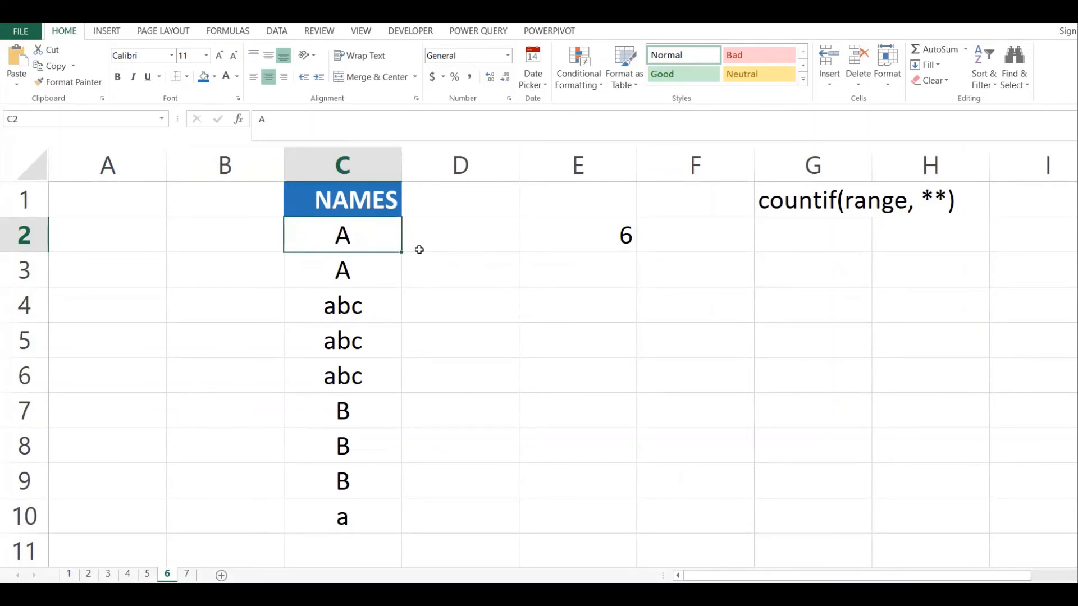
click(612, 237)
click(375, 238)
click(422, 360)
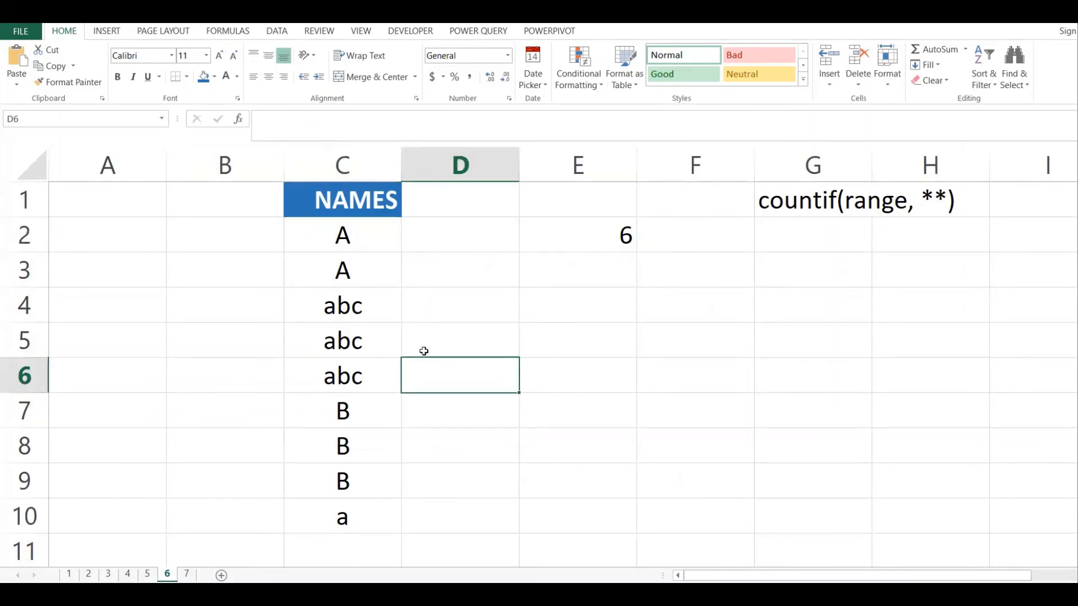
drag(368, 239, 354, 519)
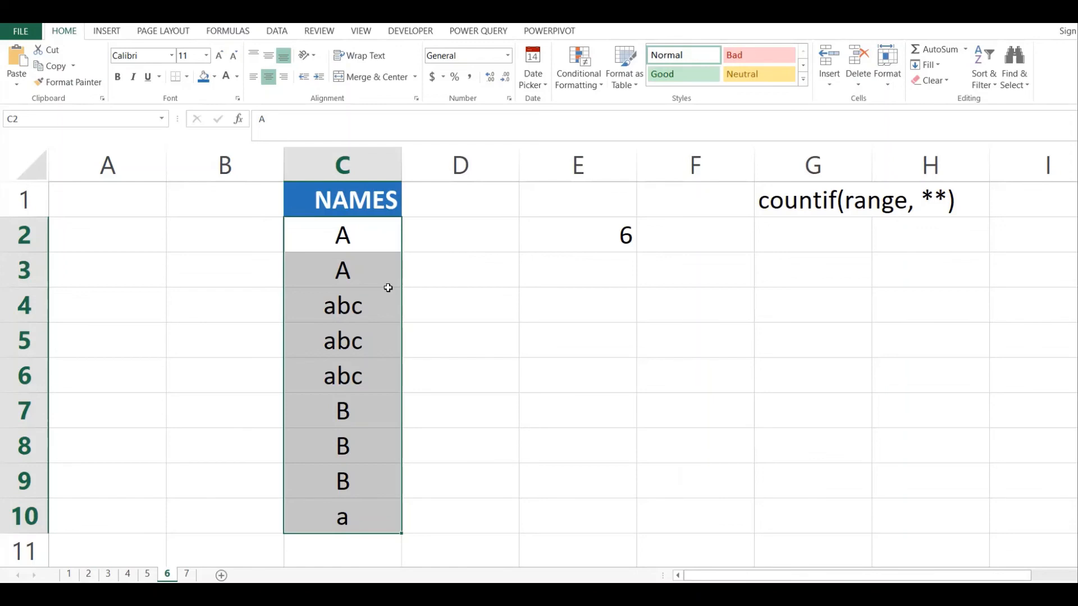
- Replace the formula in E2 with a count of names starting with a, =COUNTIF(C2:C10,"a*")
click(565, 256)
click(590, 240)
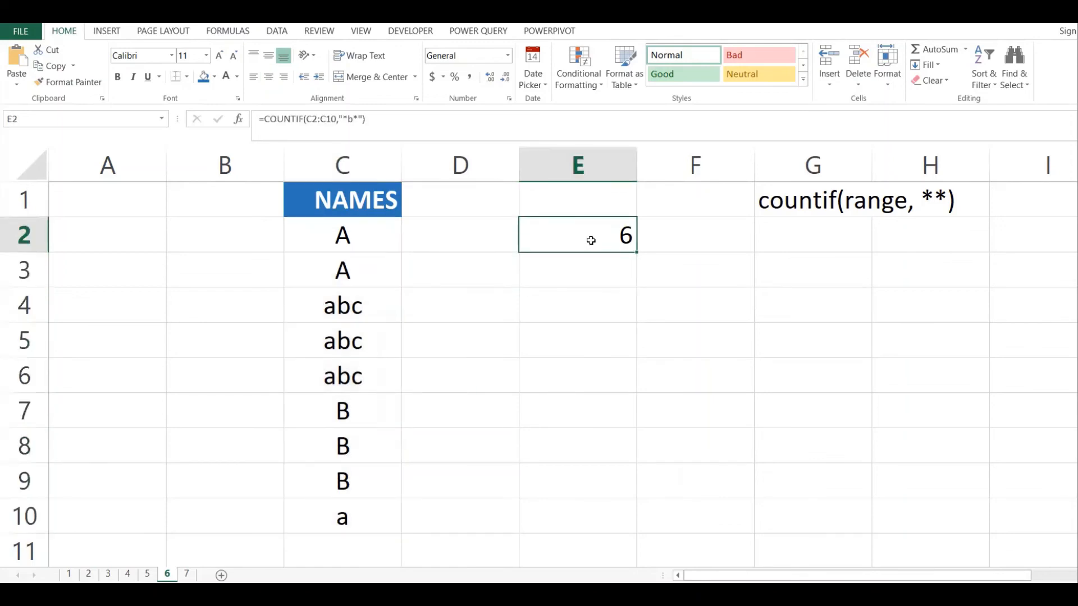
text(=CO)
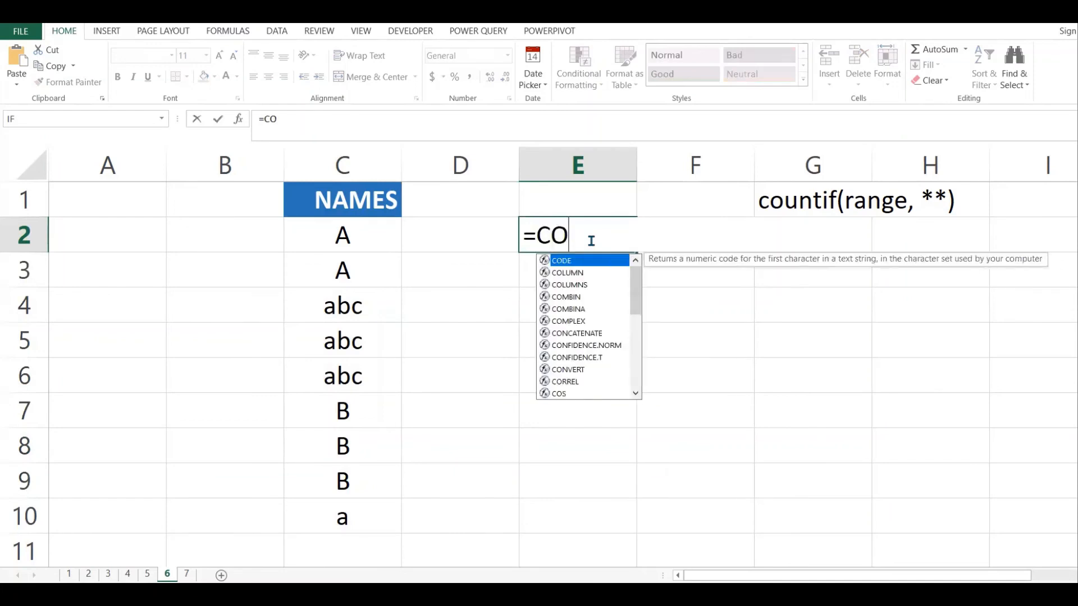
text(UNI)
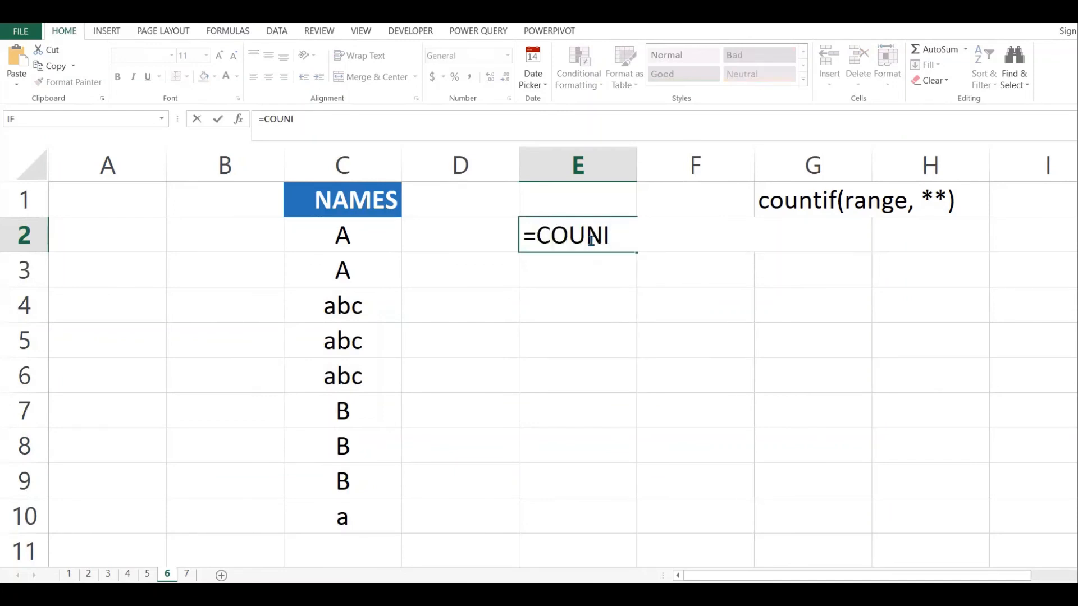
key(BackSpace)
text(TIF)
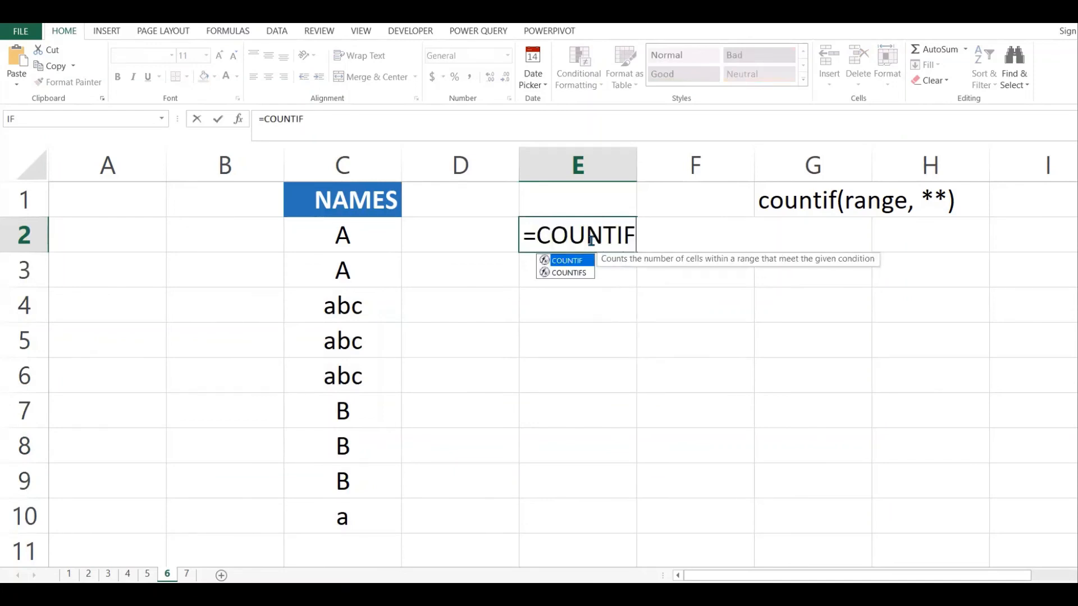
text(()
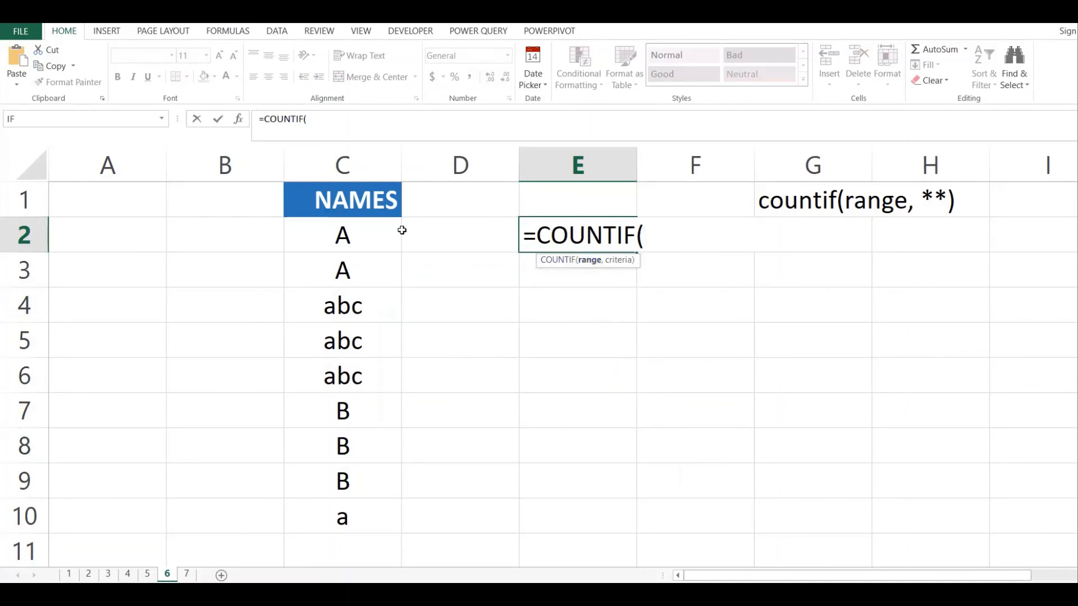
drag(355, 228, 354, 513)
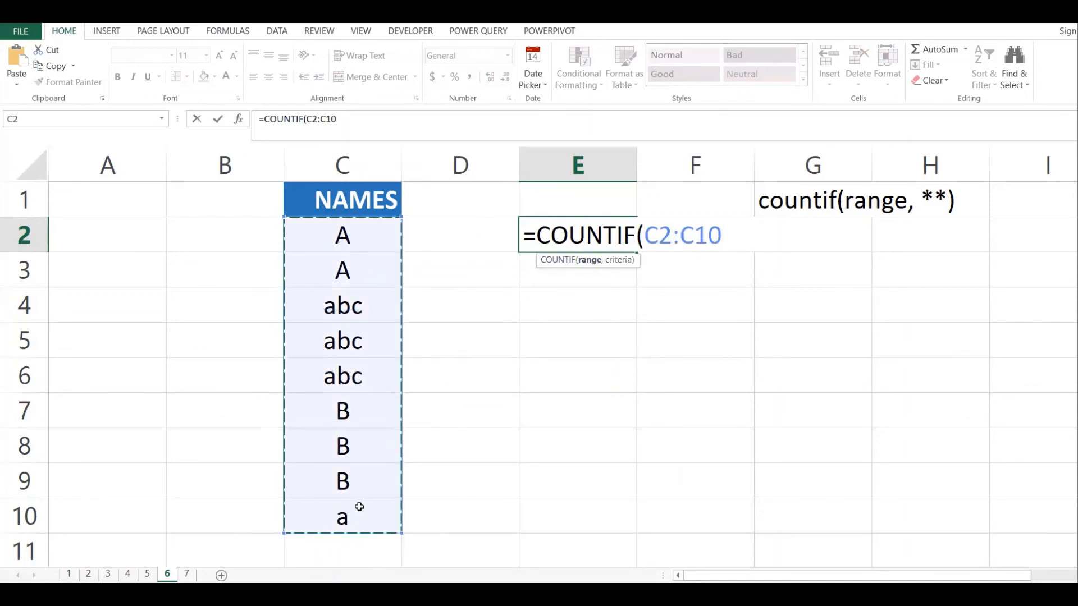
text(,)
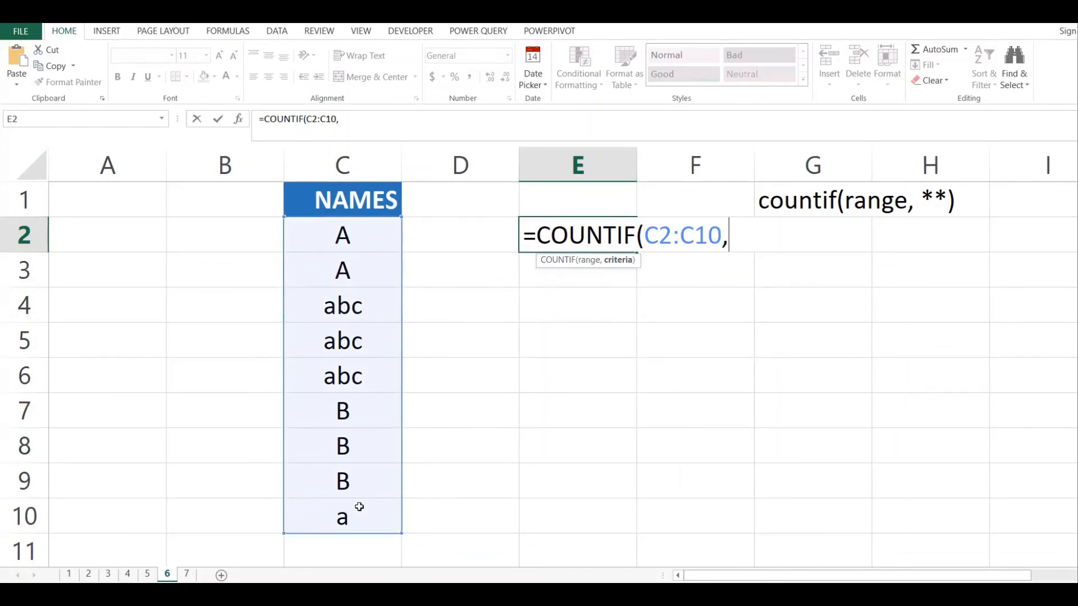
text(")
text(a*")
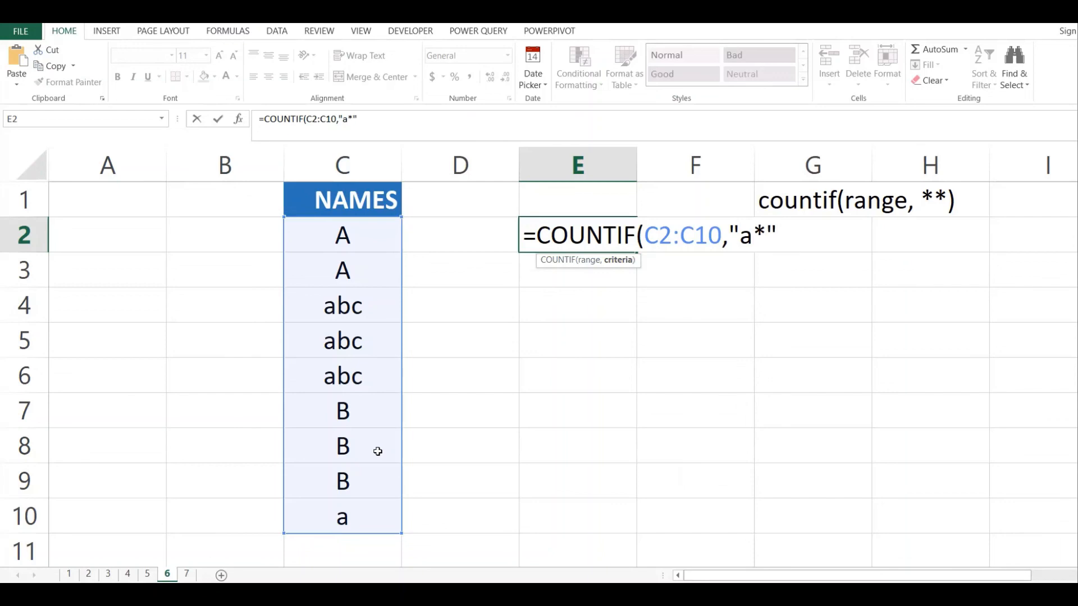
text())
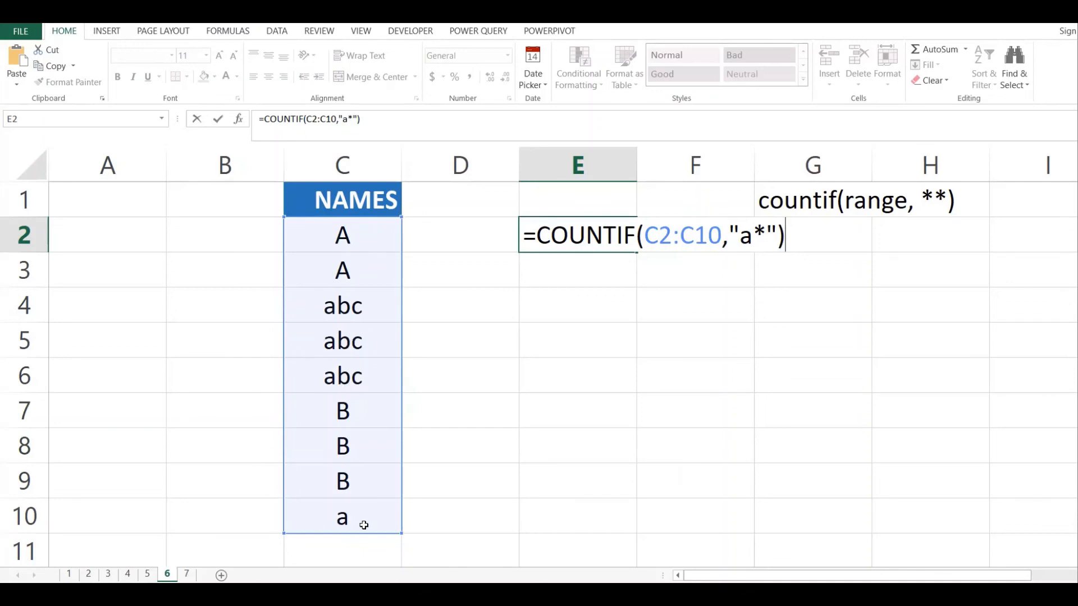
key(Return)
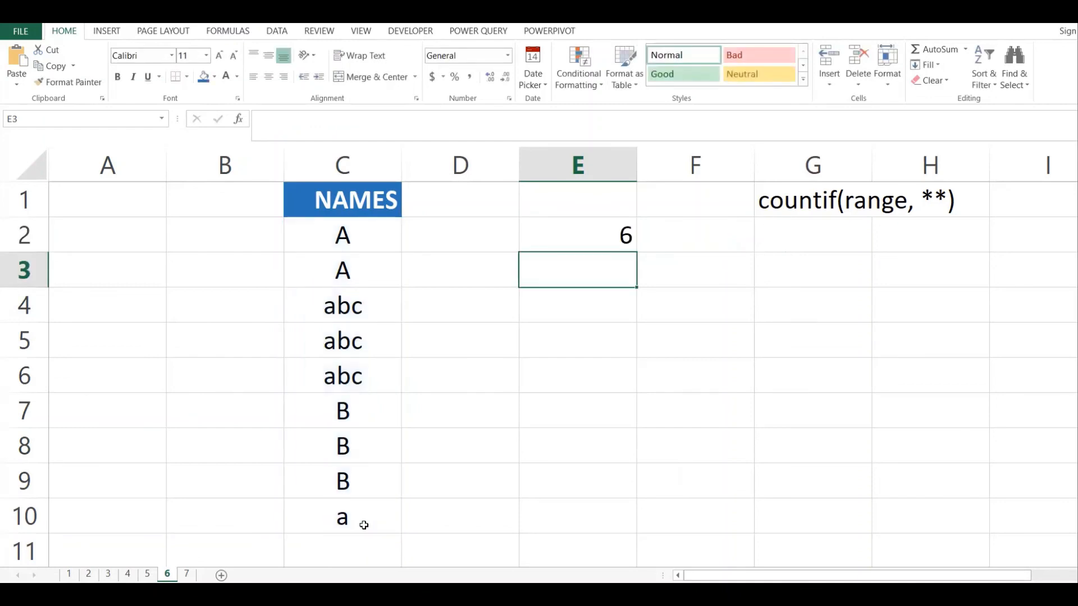
click(500, 421)
drag(353, 244, 348, 507)
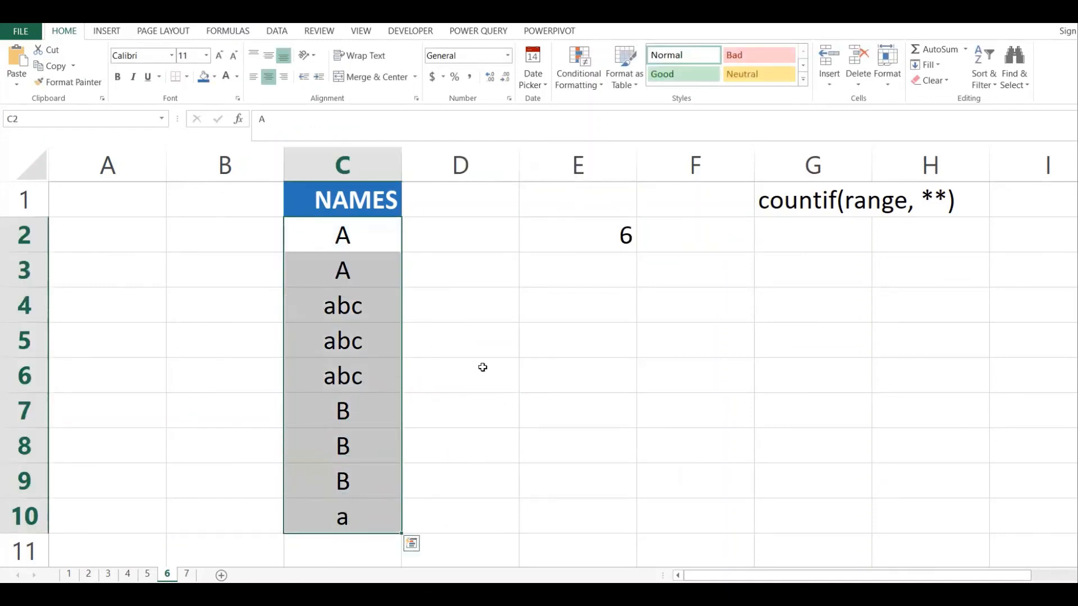
- Change the criterion in E2 to match names containing B, giving =COUNTIF(C2:C10,"*B*"), and check the matching names in C4:C9
click(575, 228)
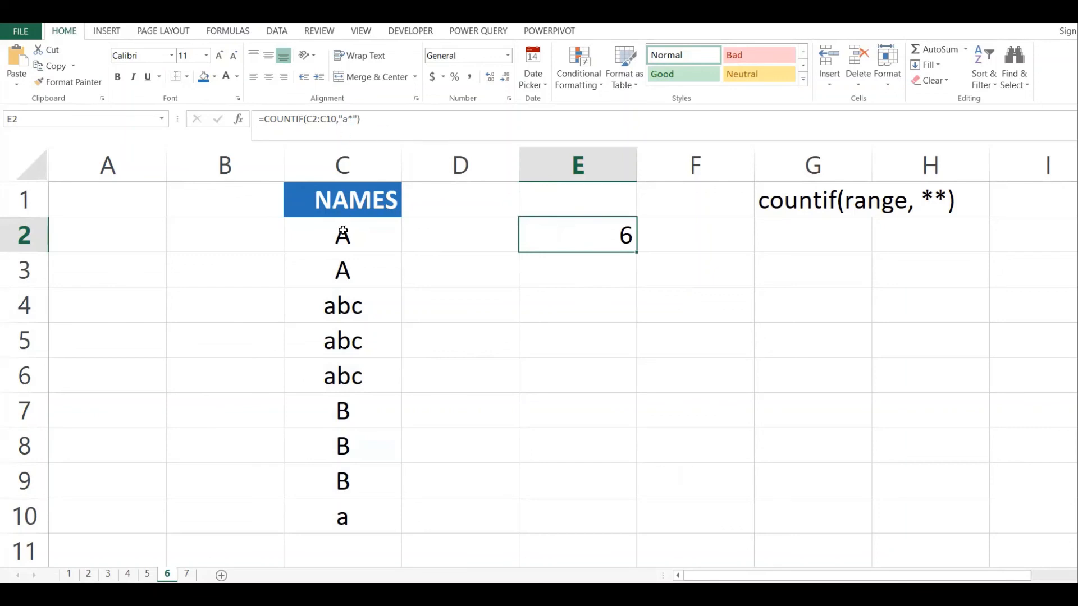
click(348, 120)
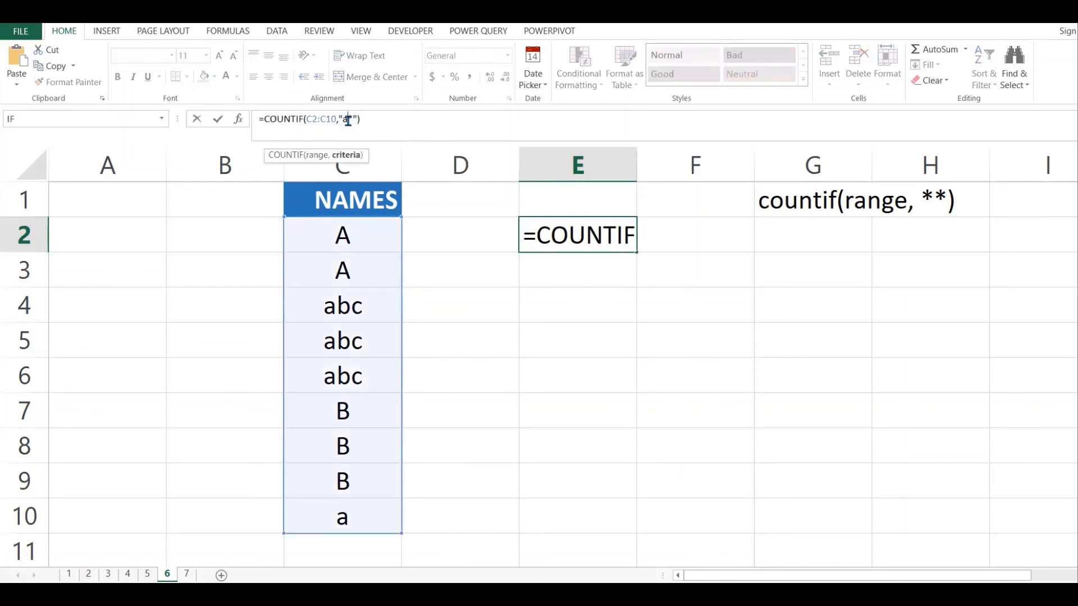
key(BackSpace)
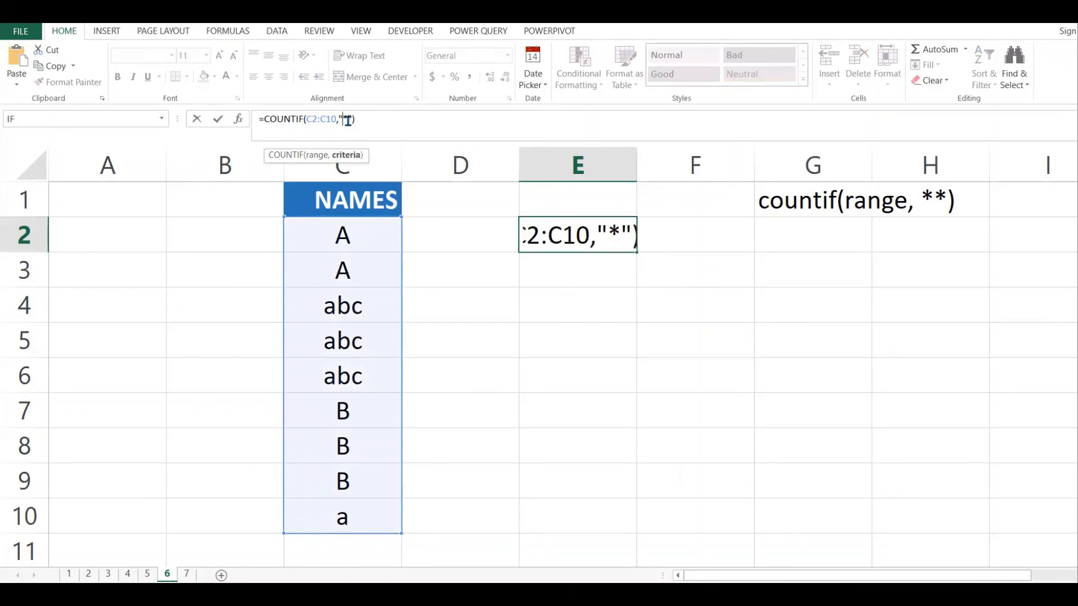
text(*B*)
key(Return)
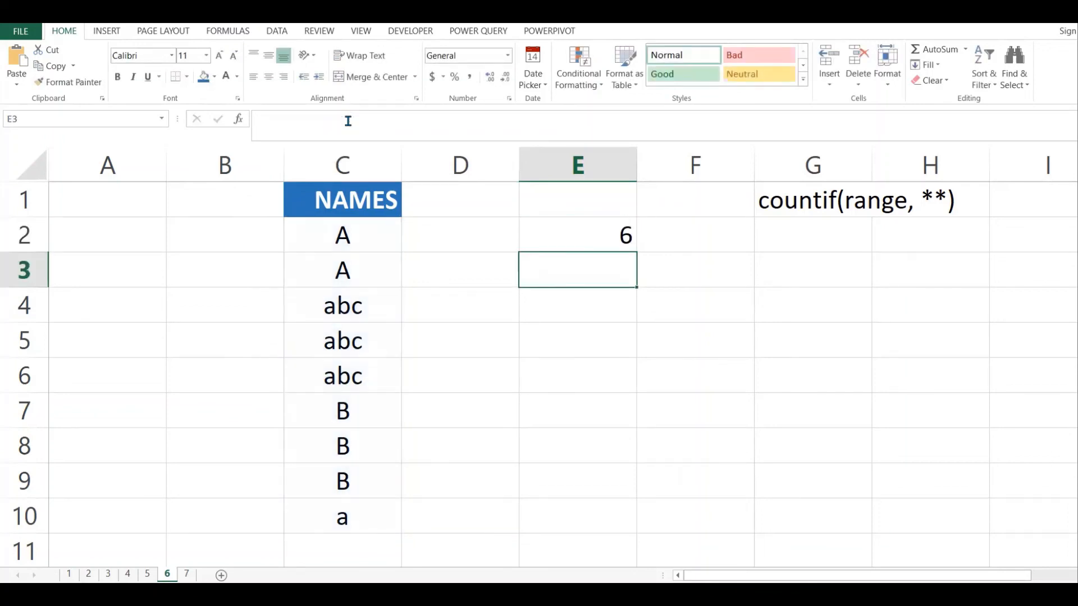
click(609, 227)
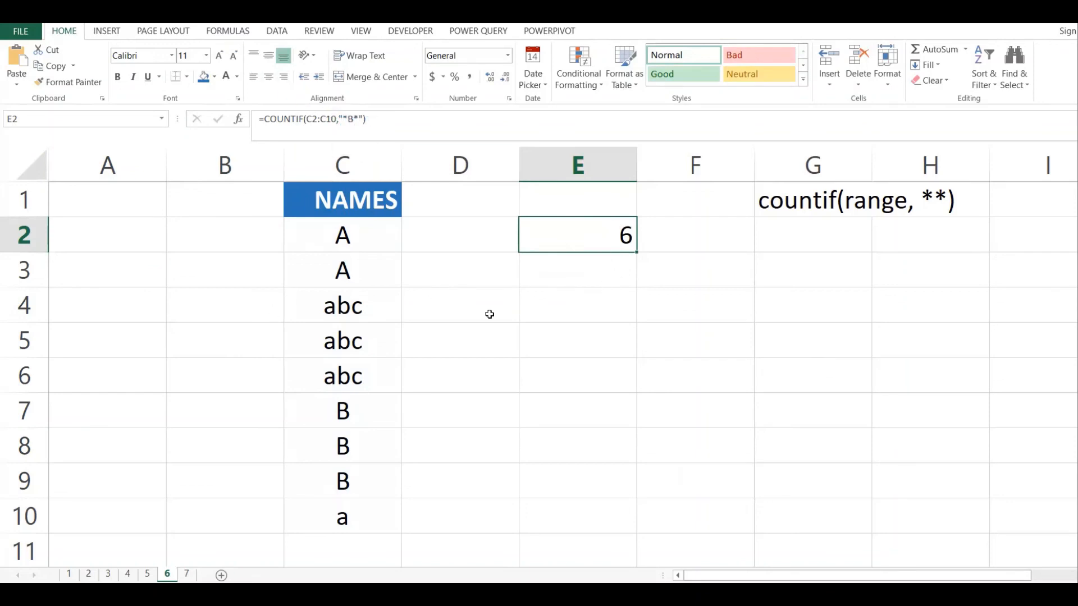
click(489, 314)
drag(326, 310, 343, 480)
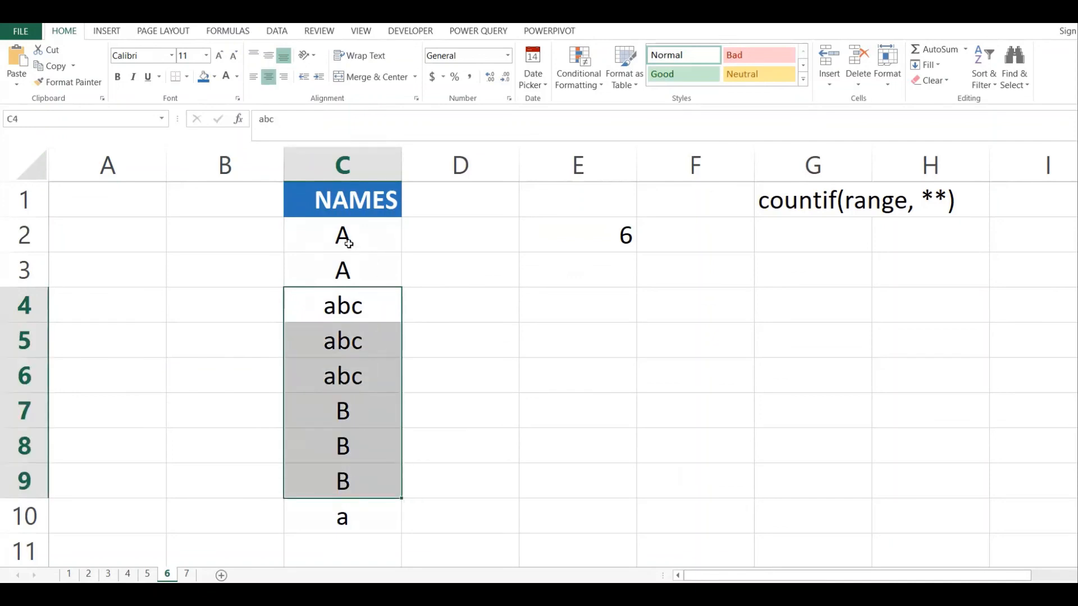
- Change the criterion in E2 to match names ending in C, giving =COUNTIF(C2:C10,"**C")
click(620, 226)
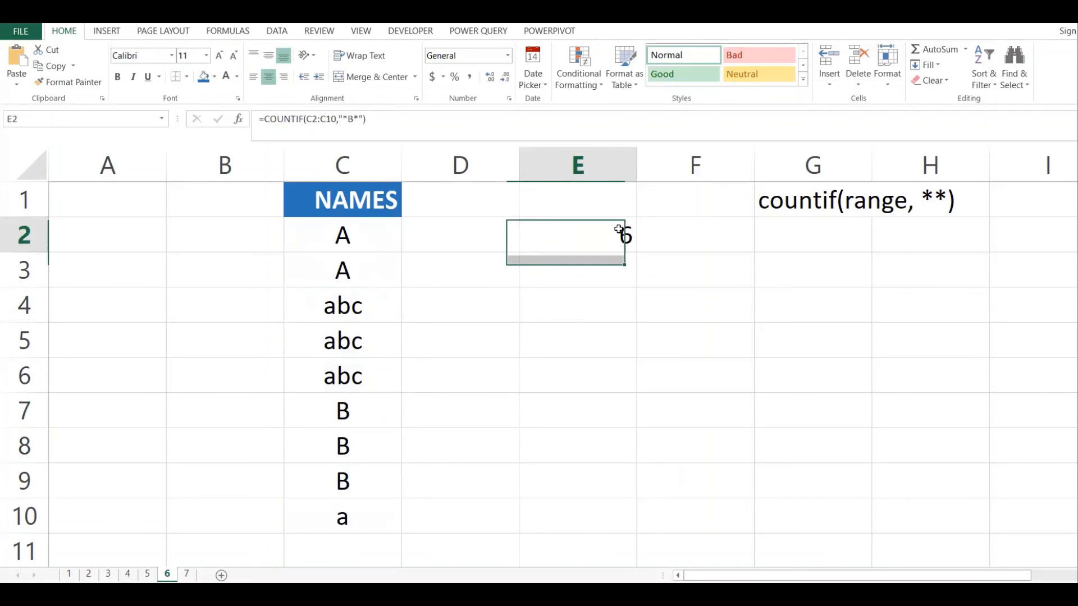
click(352, 120)
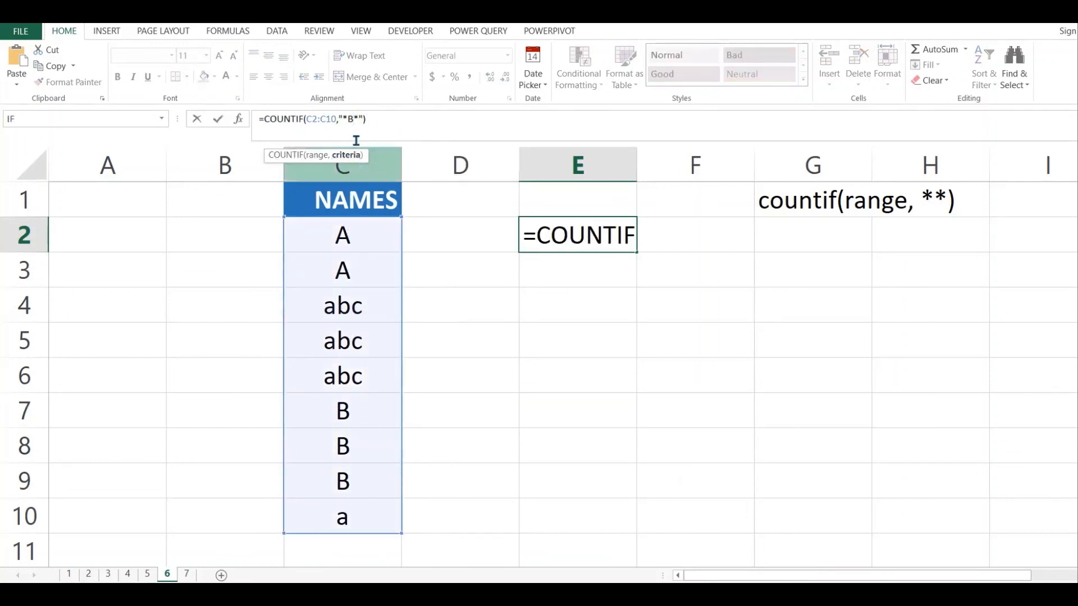
key(BackSpace)
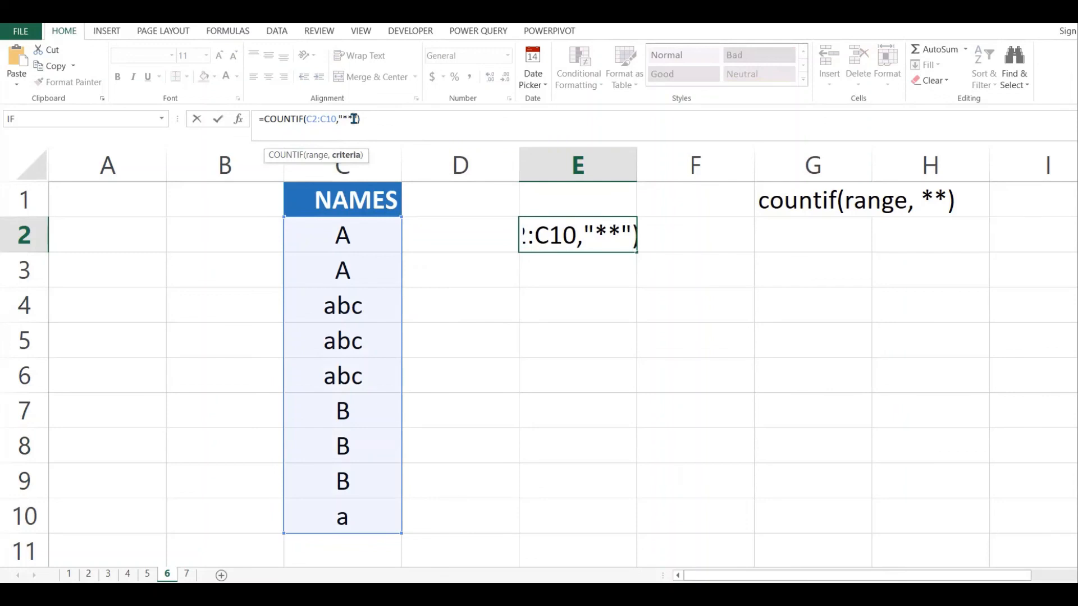
text(C)
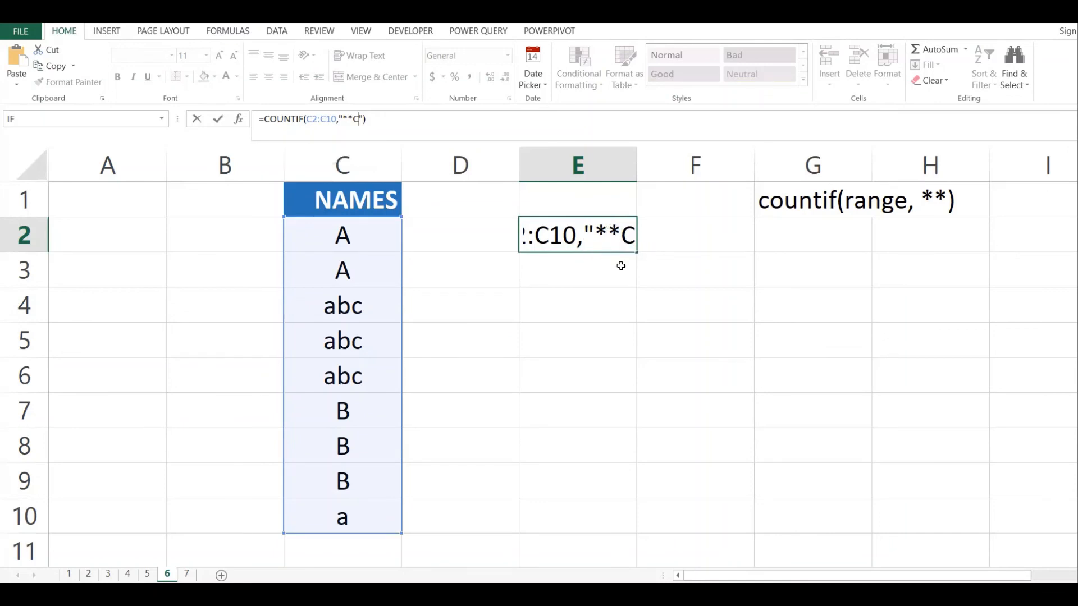
key(Return)
click(621, 233)
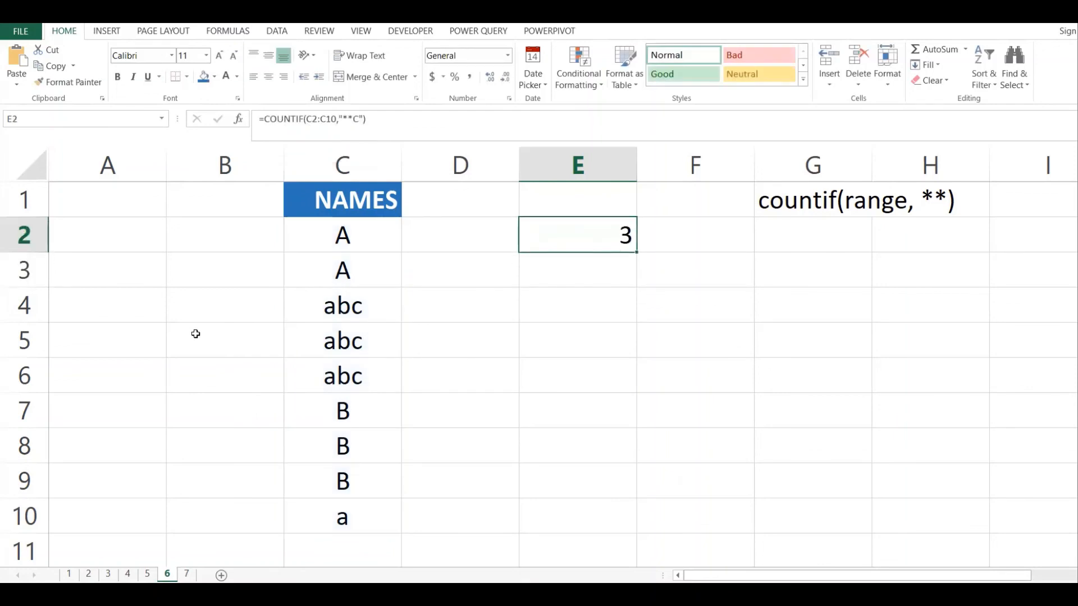
key(Down)
key(Down)
key(Down)
key(Down)
key(Down)
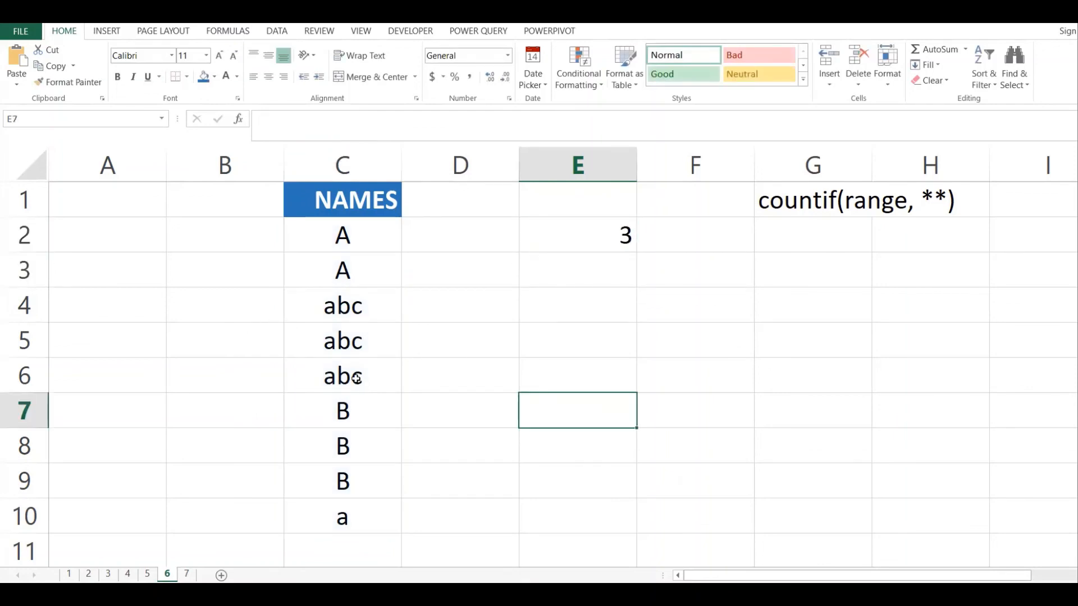